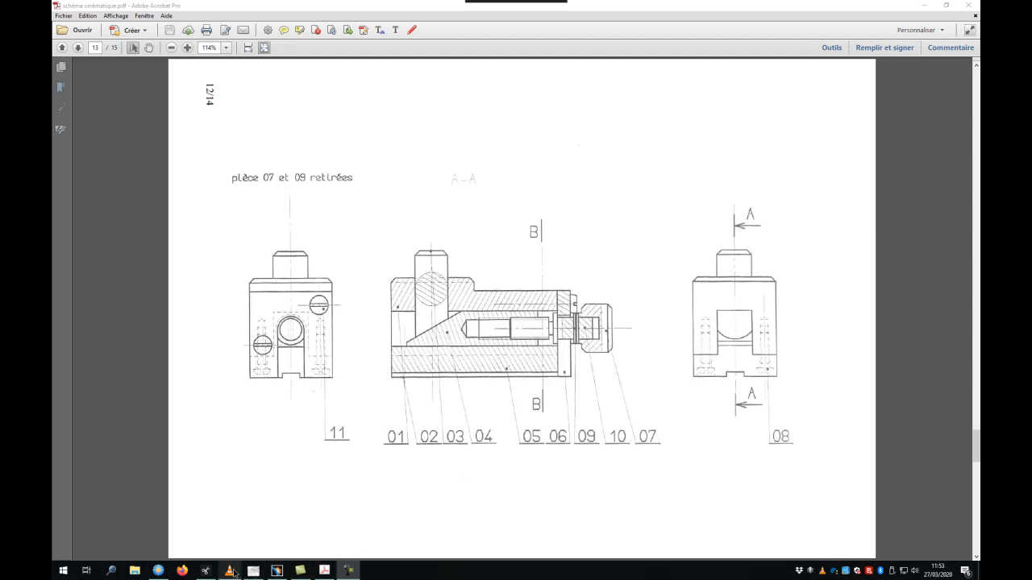
# Switch to VLC, watch the animation borne réglable en marche.avi of the moving mechanism, and close the player
pyautogui.click(233, 573)
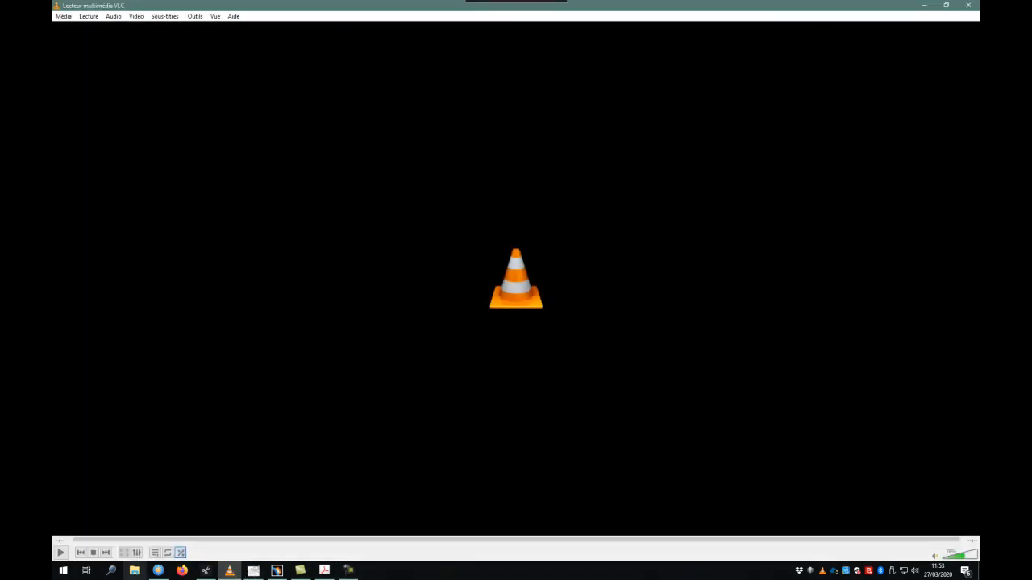
pyautogui.click(60, 553)
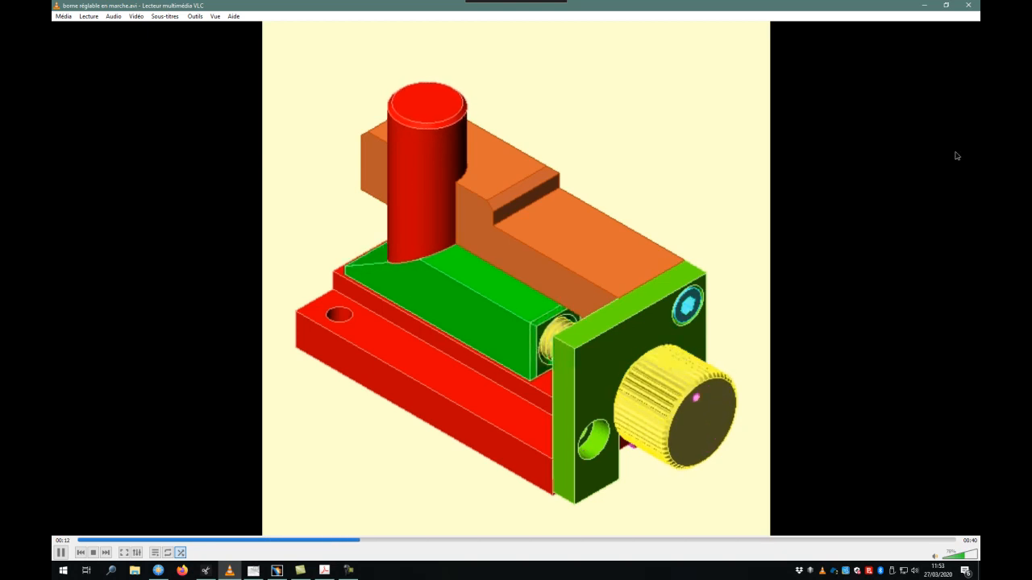
pyautogui.click(967, 5)
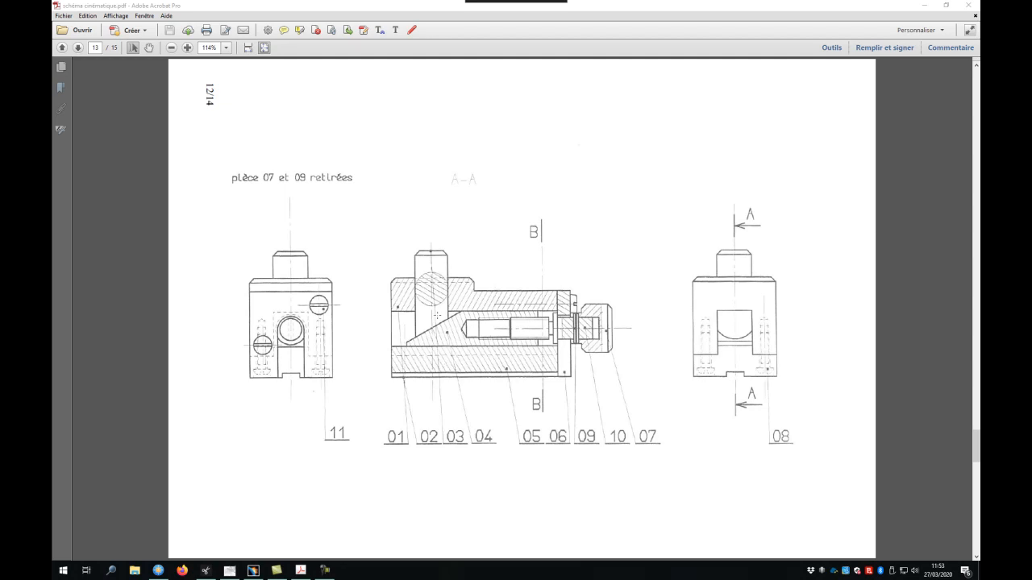
# Switch to GIMP and show layer 1 over the borne réglable section drawing
pyautogui.click(230, 571)
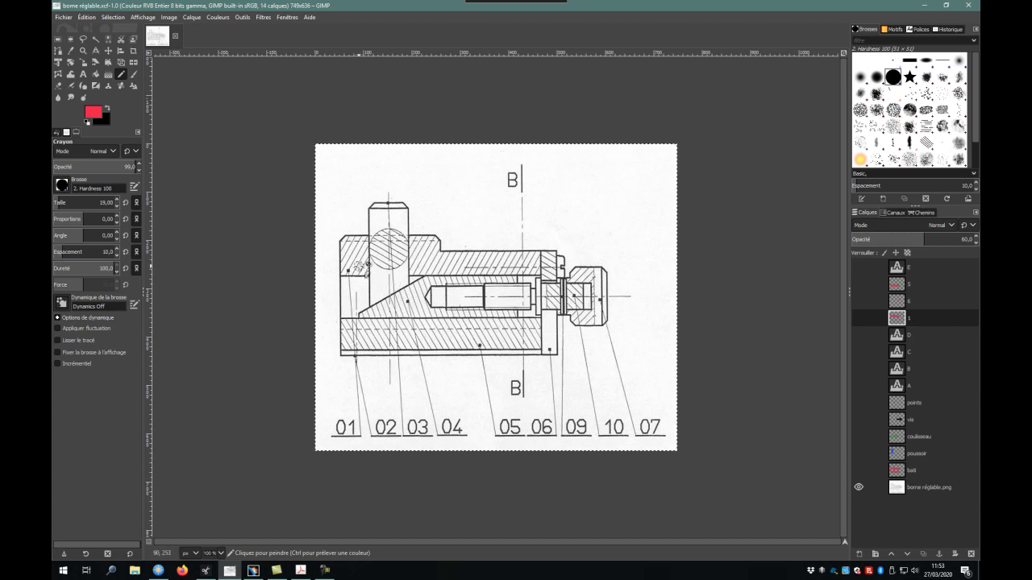
pyautogui.click(858, 318)
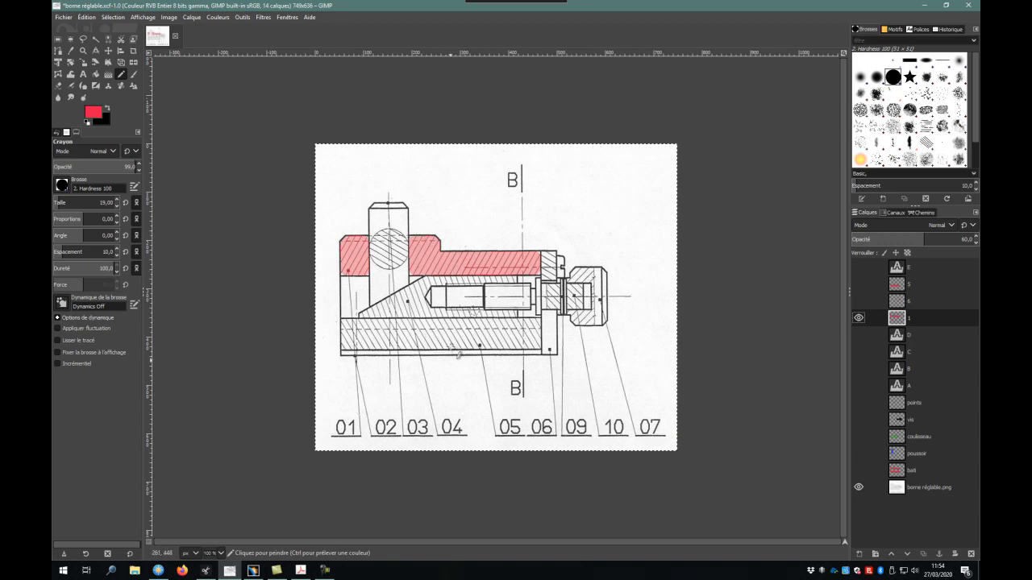
# Switch to CATIA and move part 1, the upper body of the borne assembly, into the BATI component
pyautogui.click(253, 571)
pyautogui.moveTo(379, 277); pyautogui.dragTo(357, 229)
pyautogui.click(72, 279)
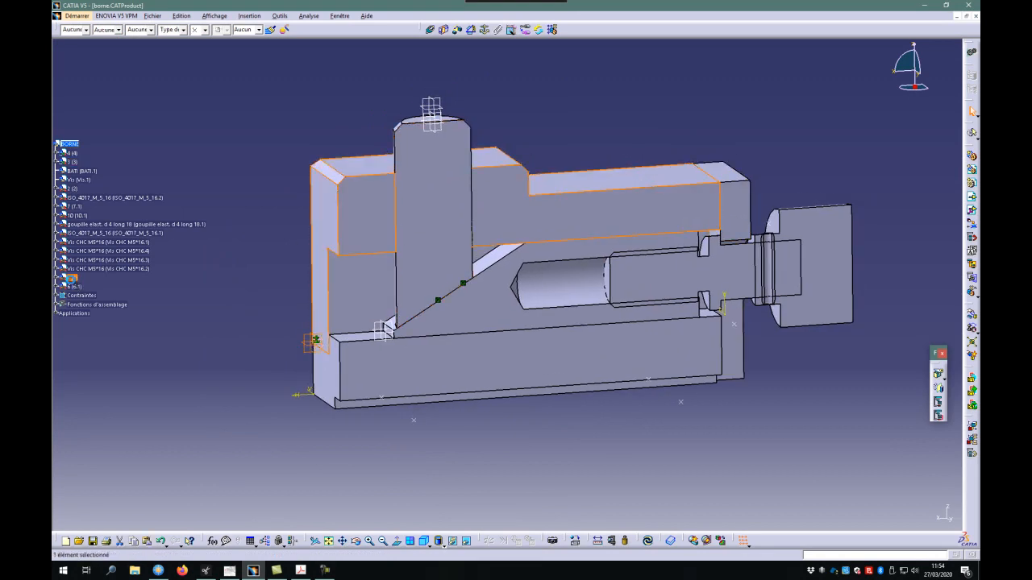
pyautogui.click(72, 172)
pyautogui.moveTo(605, 282)
pyautogui.mouseDown()
pyautogui.moveTo(628, 325)
pyautogui.moveTo(496, 247)
pyautogui.moveTo(663, 321)
pyautogui.moveTo(467, 325)
pyautogui.moveTo(472, 362)
pyautogui.moveTo(524, 371)
pyautogui.moveTo(596, 300)
pyautogui.moveTo(610, 314)
pyautogui.moveTo(545, 295)
pyautogui.moveTo(564, 253)
pyautogui.moveTo(595, 277)
pyautogui.moveTo(592, 334)
pyautogui.moveTo(532, 373)
pyautogui.moveTo(537, 348)
pyautogui.mouseUp()
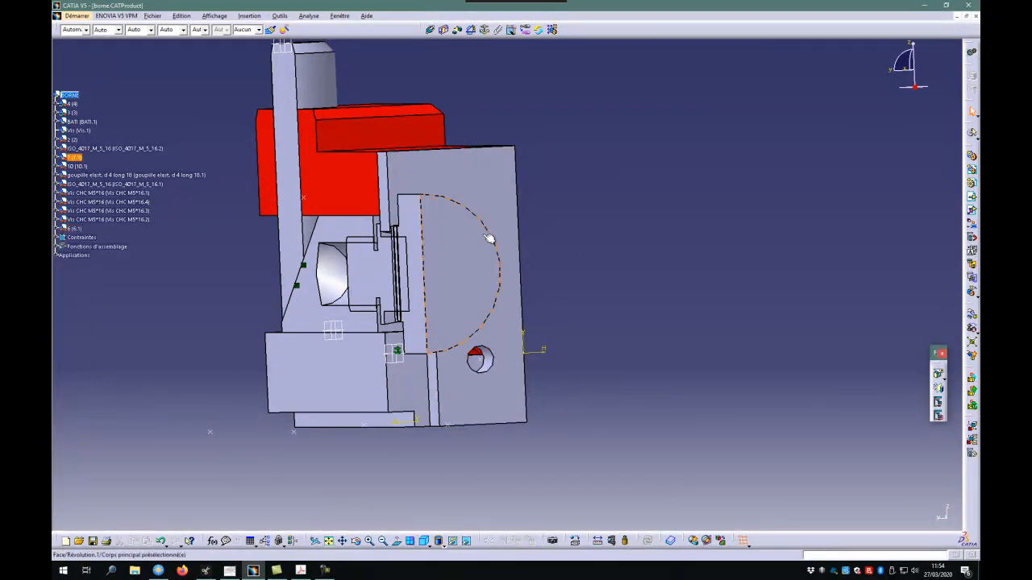
# Move end plate part 6 and both ISO_4017_M_5_16 screws into the BATI component
pyautogui.moveTo(353, 179); pyautogui.dragTo(467, 302)
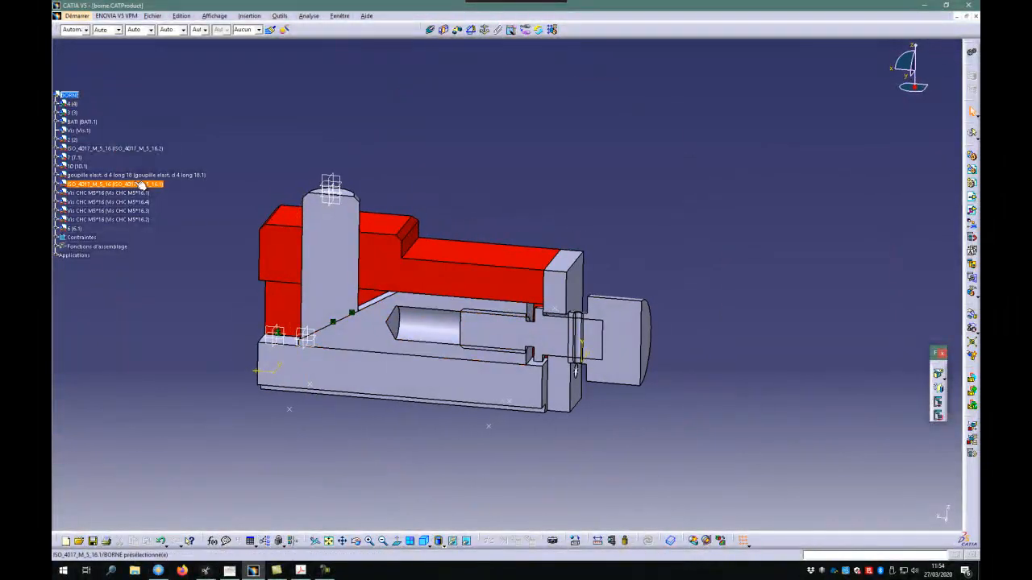
pyautogui.click(85, 230)
pyautogui.press('Delete')
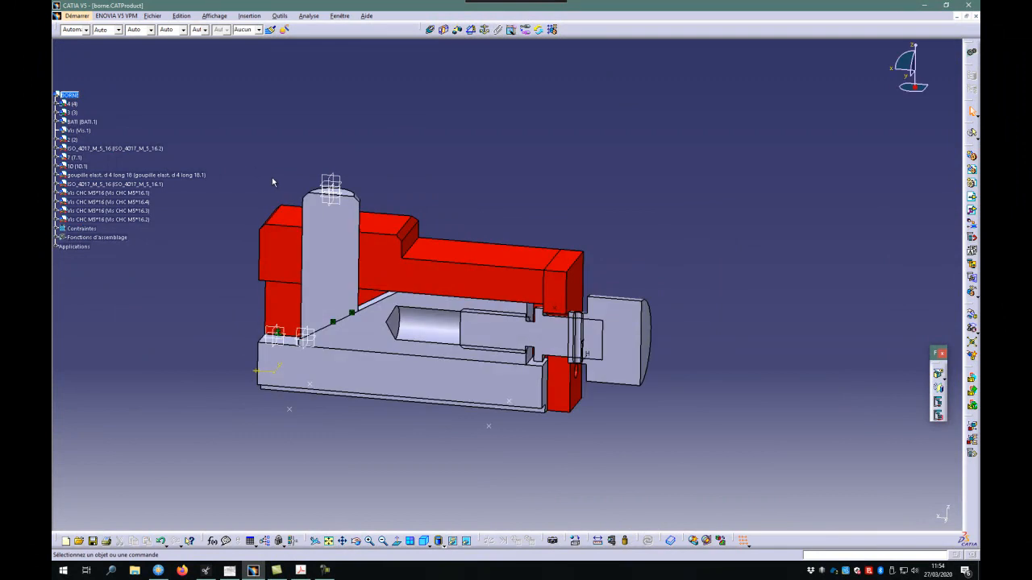
pyautogui.click(125, 150)
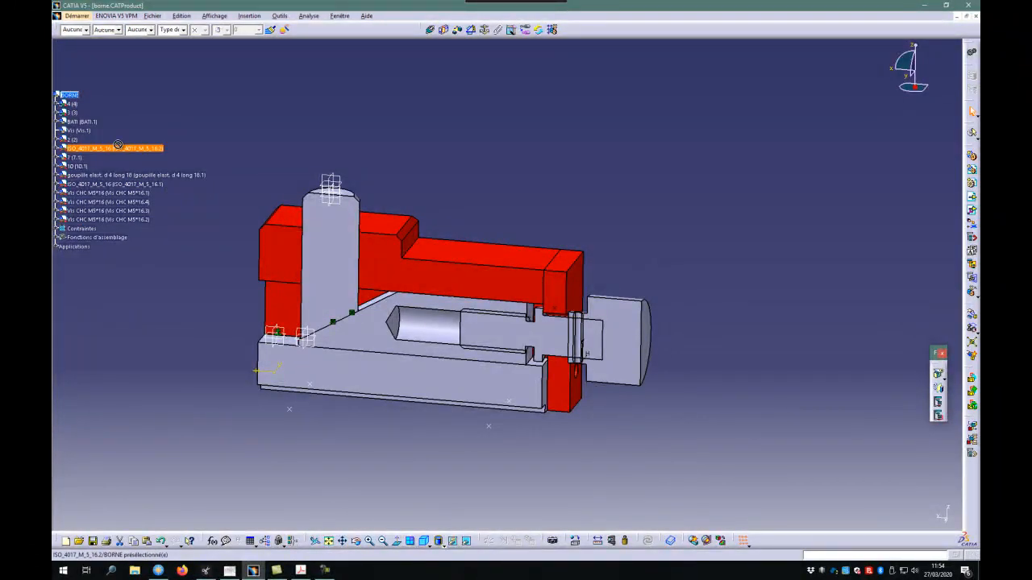
pyautogui.press('Delete')
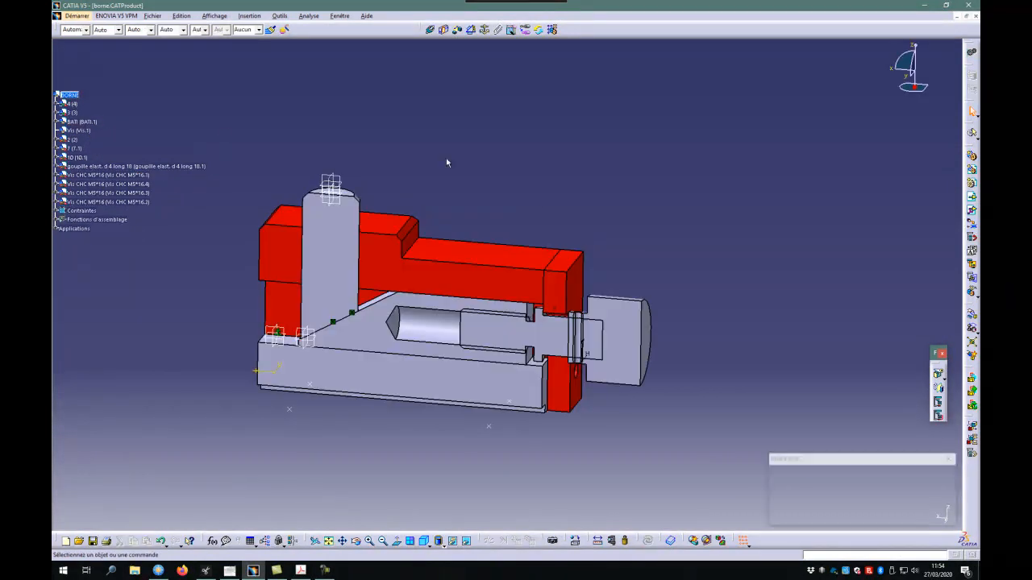
# Switch to GIMP and show layer 6 over the section drawing
pyautogui.click(230, 570)
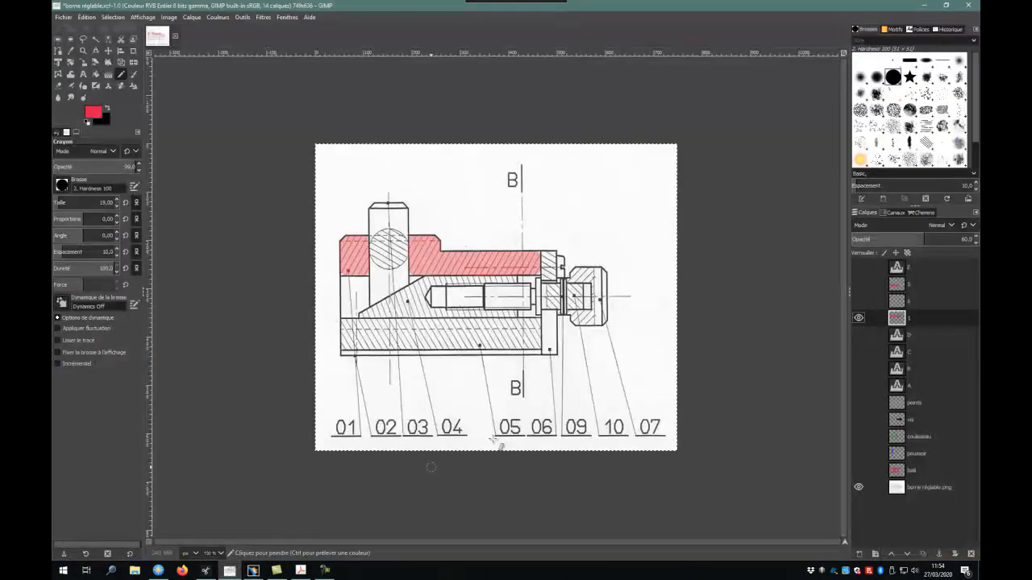
pyautogui.click(859, 300)
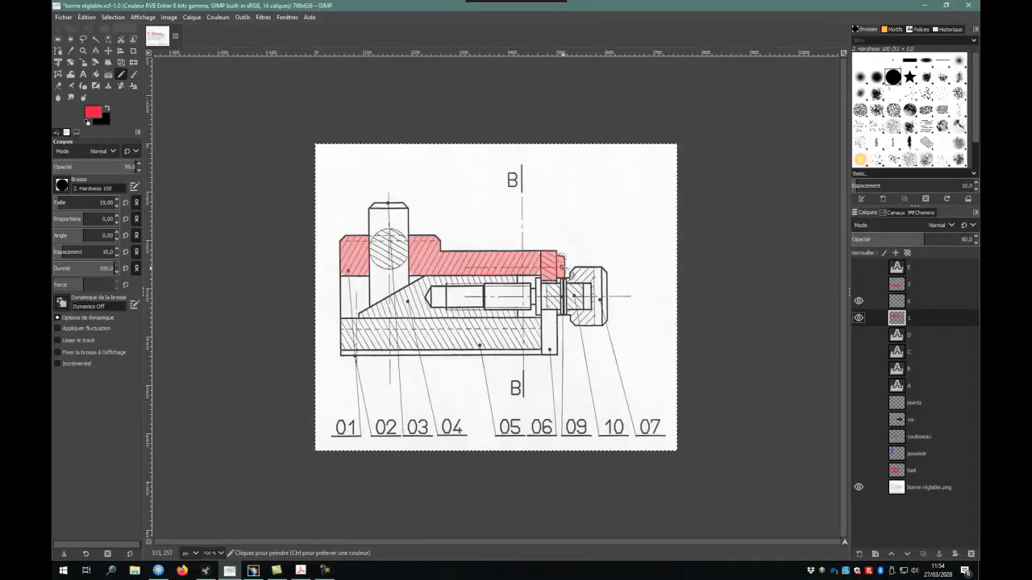
# Switch to CATIA and move base part 2 and the four Vis CHC M5*16 screws into the BATI component
pyautogui.click(253, 571)
pyautogui.moveTo(479, 416); pyautogui.dragTo(407, 217)
pyautogui.moveTo(713, 275); pyautogui.dragTo(641, 330)
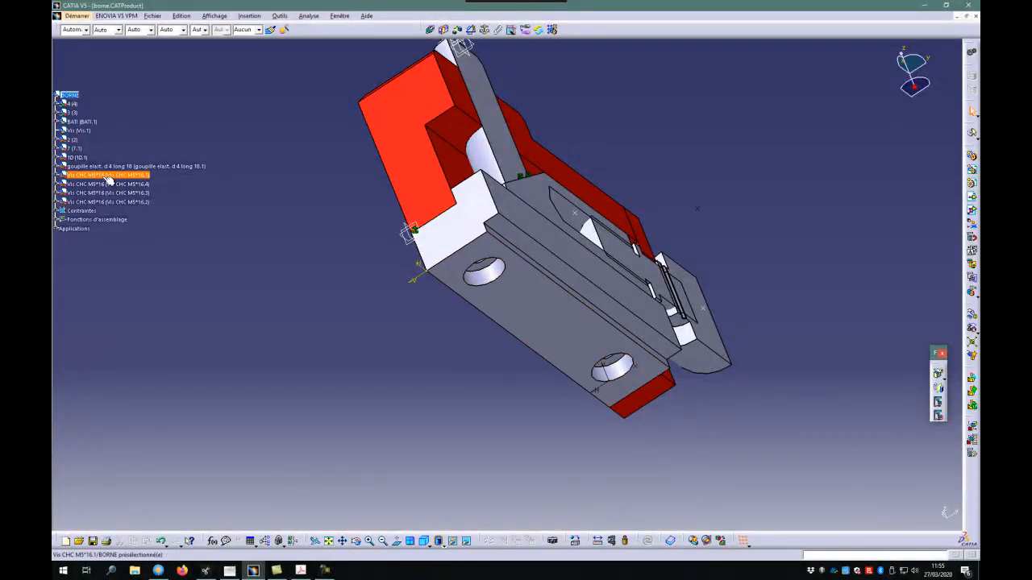
pyautogui.doubleClick(455, 235)
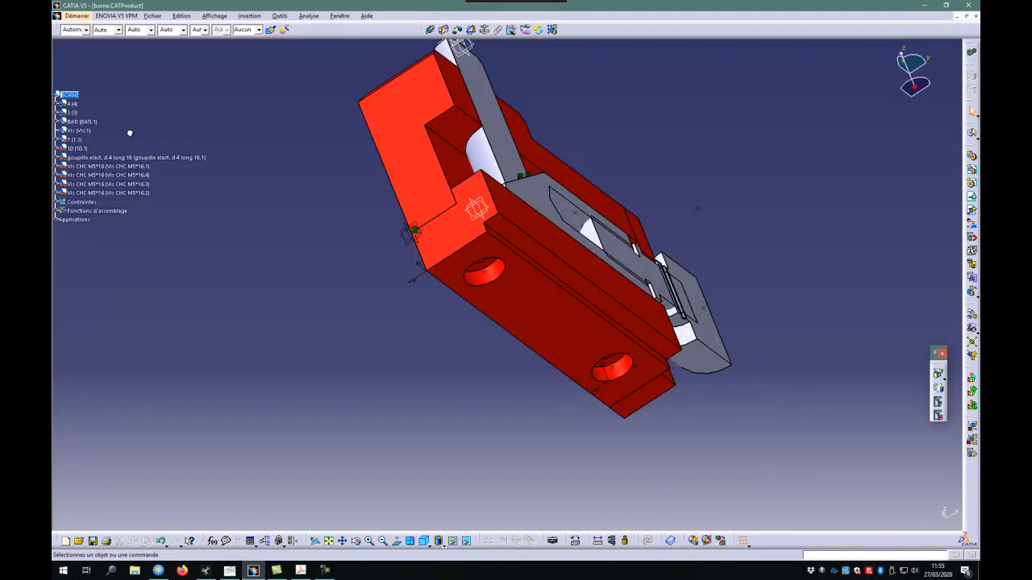
pyautogui.moveTo(88, 167); pyautogui.dragTo(82, 136)
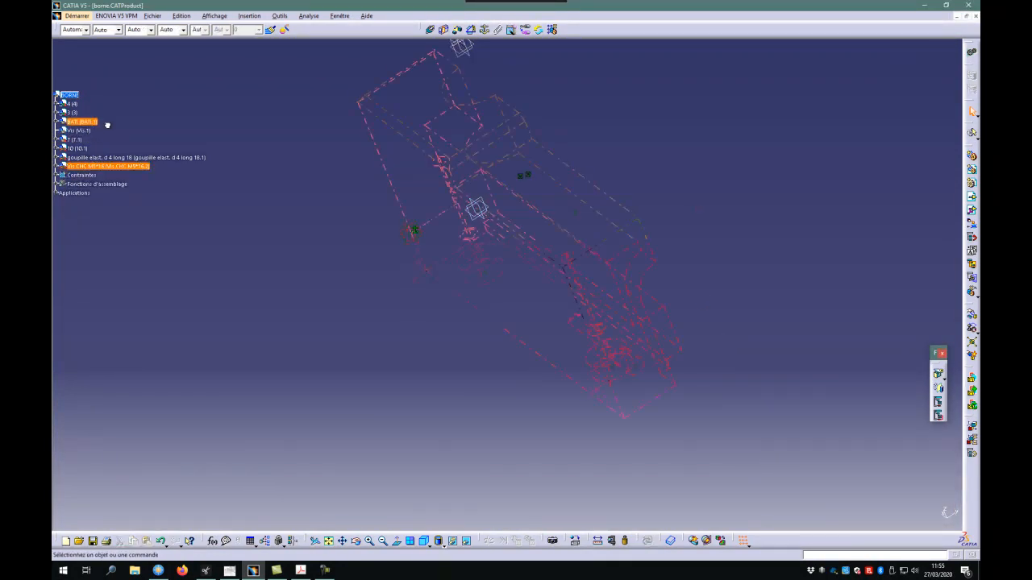
pyautogui.moveTo(569, 293); pyautogui.dragTo(301, 477)
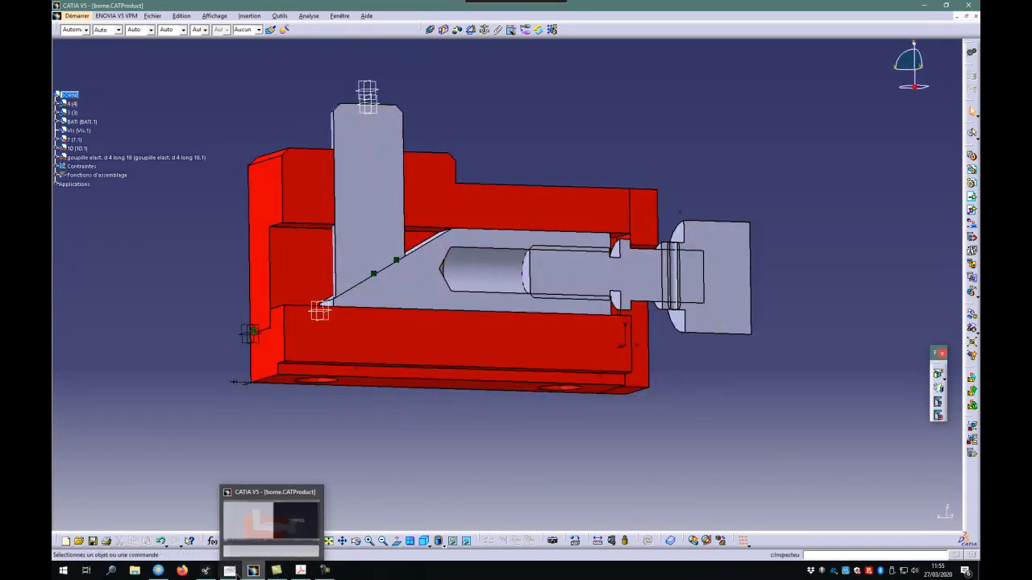
# Switch to GIMP and show layer 5, the base of the mechanism, over the section drawing
pyautogui.click(276, 571)
pyautogui.click(858, 283)
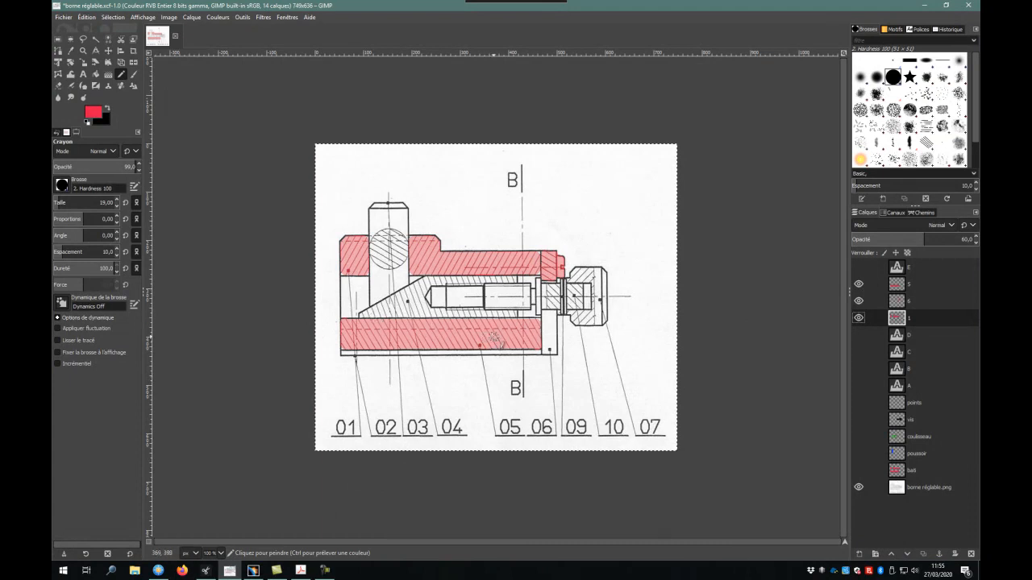
pyautogui.moveTo(332, 309)
pyautogui.mouseDown()
pyautogui.moveTo(353, 316)
pyautogui.moveTo(351, 306)
pyautogui.mouseUp()
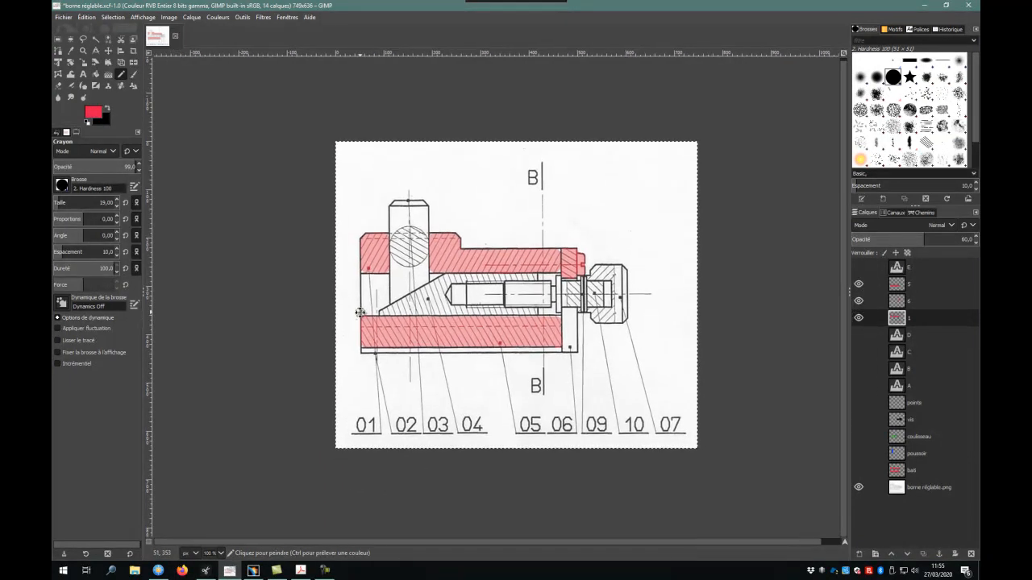
# Switch to CATIA and set the graphic colour of part 3, the vertical pusher, to blue in its properties
pyautogui.click(254, 572)
pyautogui.moveTo(460, 299); pyautogui.dragTo(448, 252)
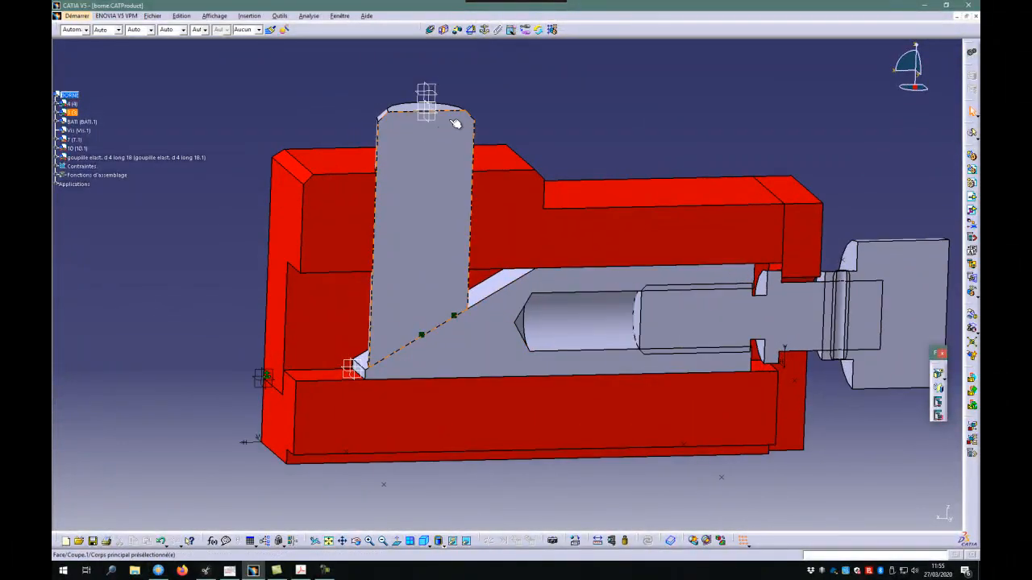
pyautogui.moveTo(361, 127); pyautogui.dragTo(428, 211)
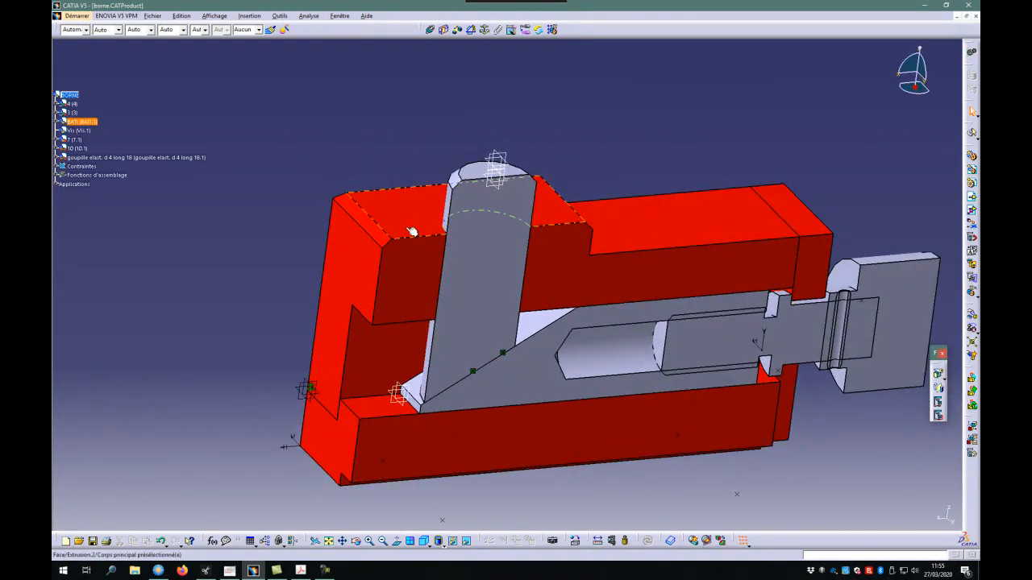
pyautogui.moveTo(449, 247); pyautogui.dragTo(483, 276)
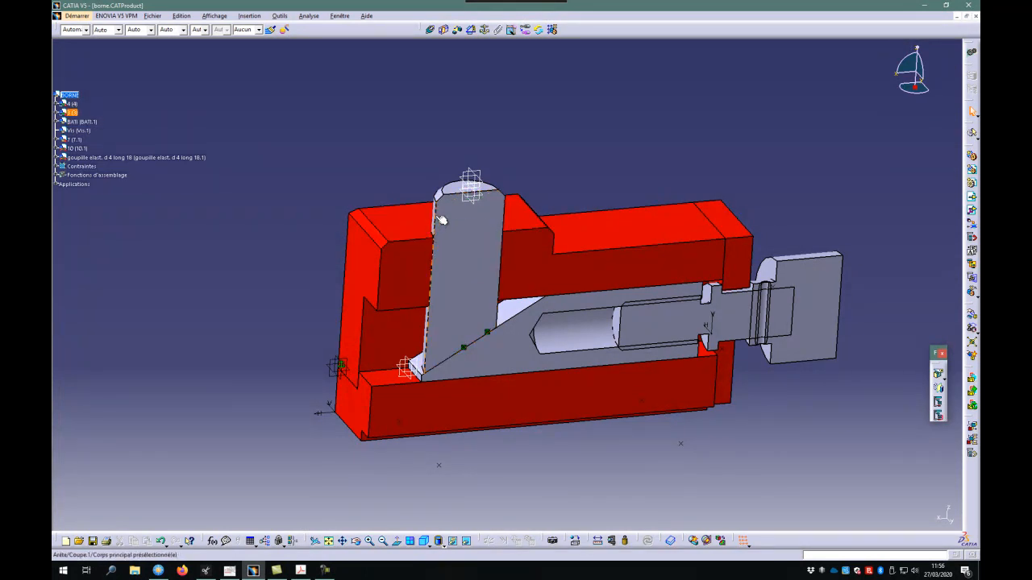
pyautogui.rightClick(71, 112)
pyautogui.click(112, 156)
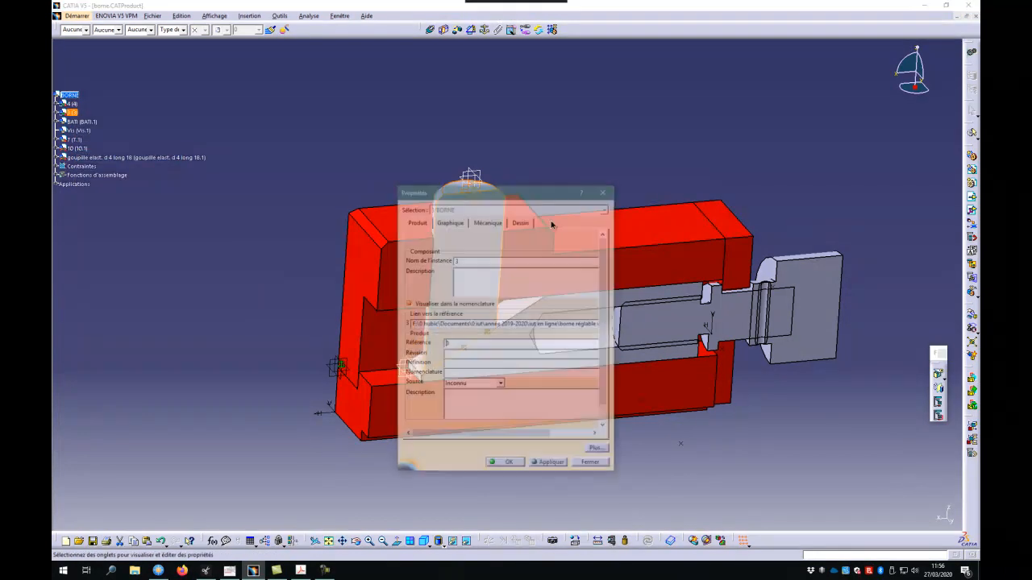
pyautogui.click(442, 222)
pyautogui.click(451, 250)
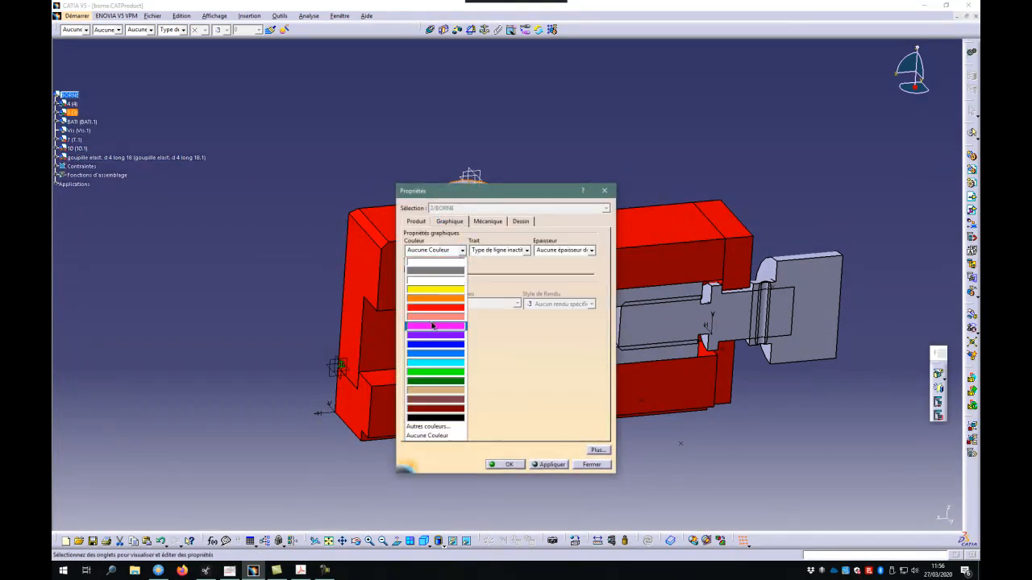
pyautogui.click(430, 355)
pyautogui.click(506, 466)
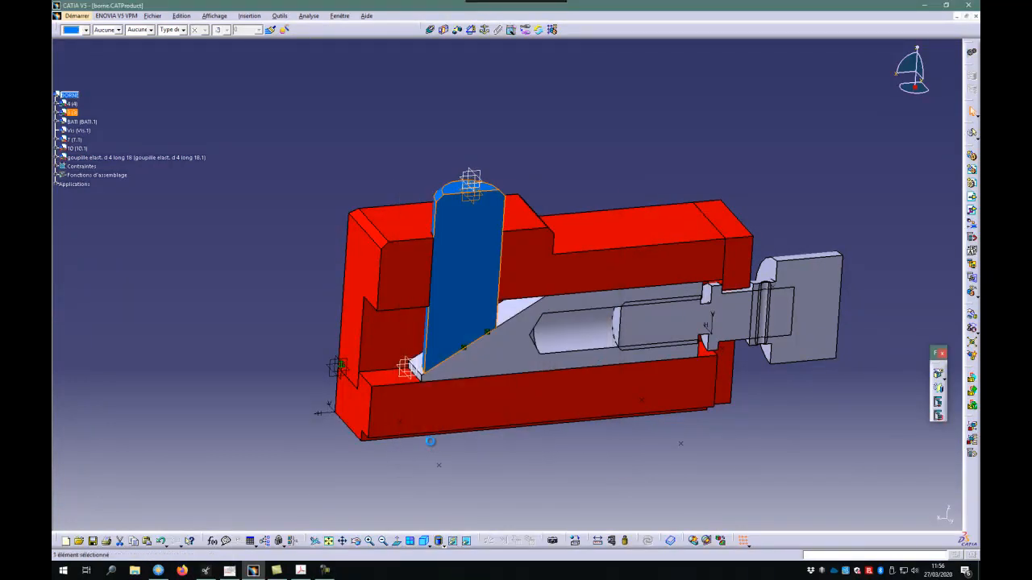
# Switch to GIMP and show the poussoir layer over the section drawing
pyautogui.click(230, 570)
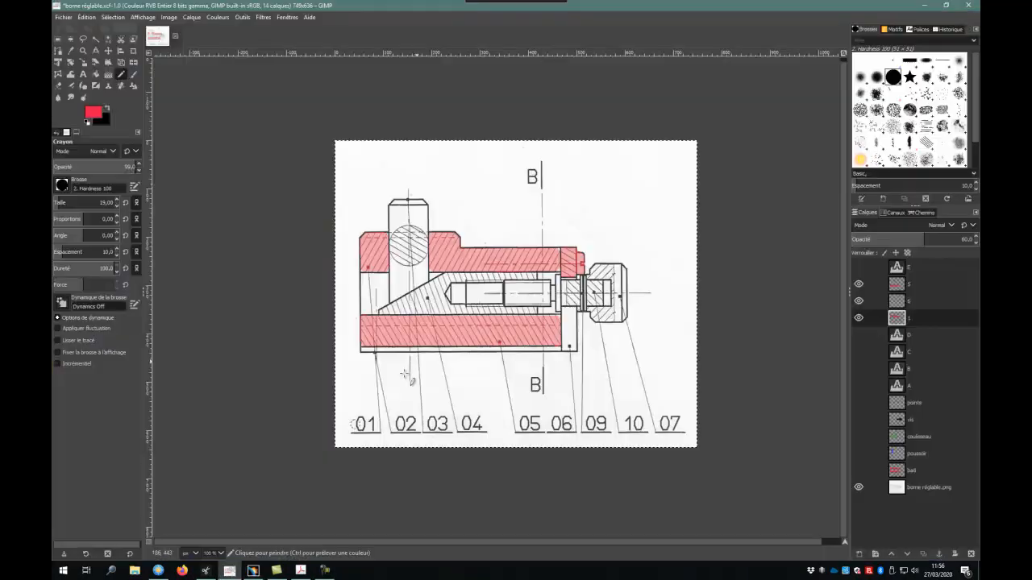
pyautogui.click(861, 454)
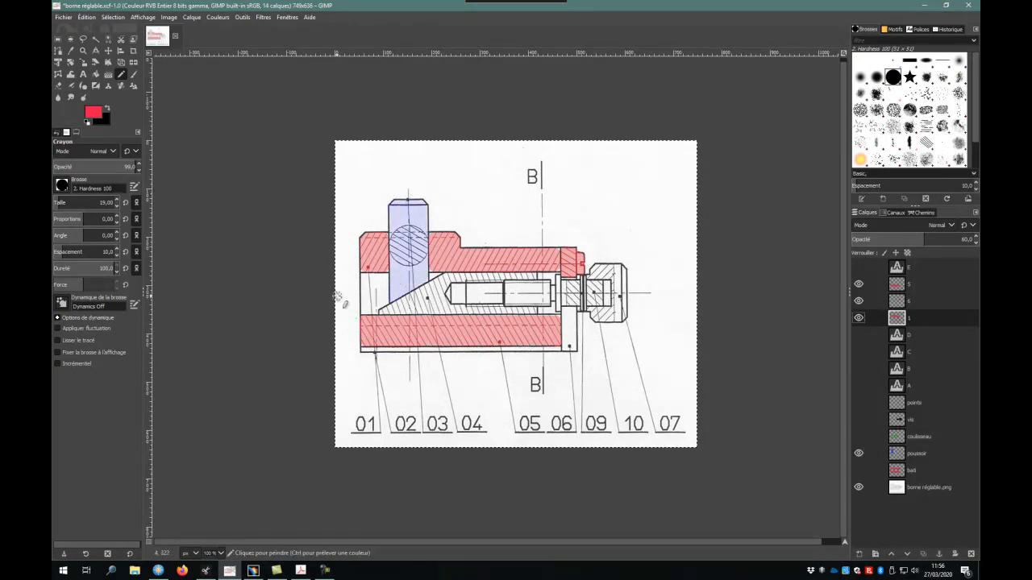
# Switch to CATIA and set the graphic colour of part 4, the sloped slider, to bright green in its properties
pyautogui.click(254, 570)
pyautogui.moveTo(358, 336); pyautogui.dragTo(532, 298)
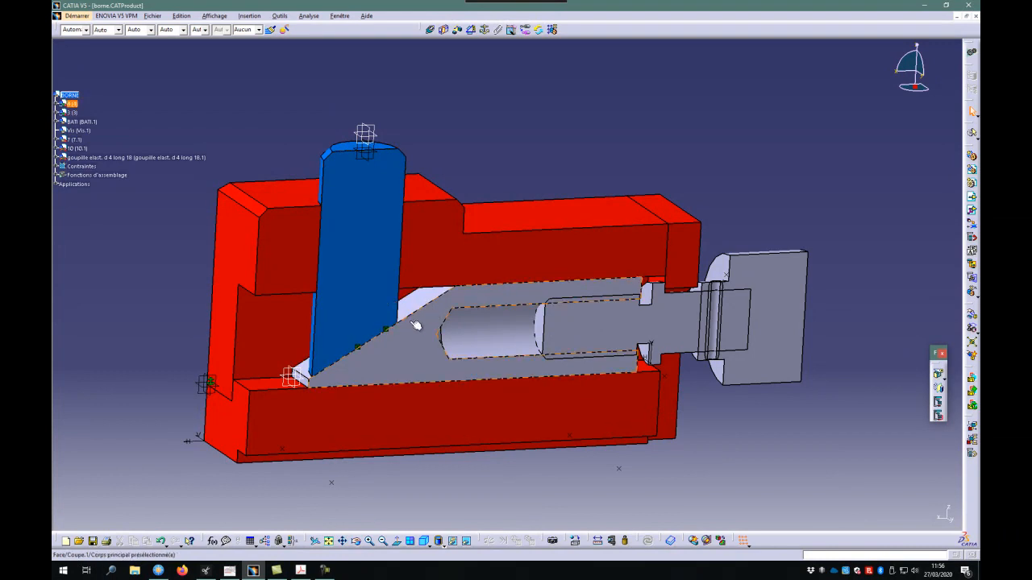
pyautogui.rightClick(71, 104)
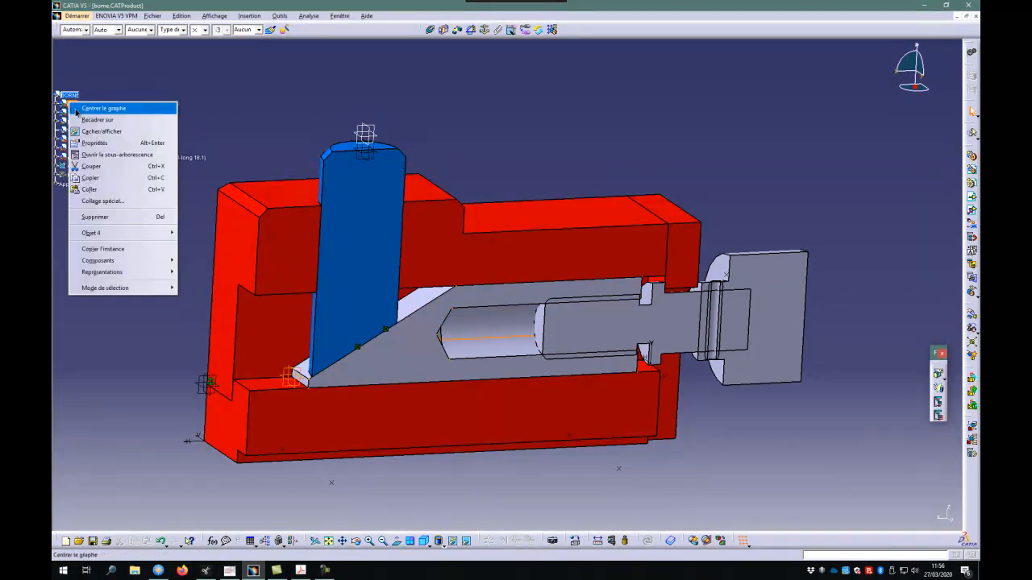
pyautogui.click(93, 142)
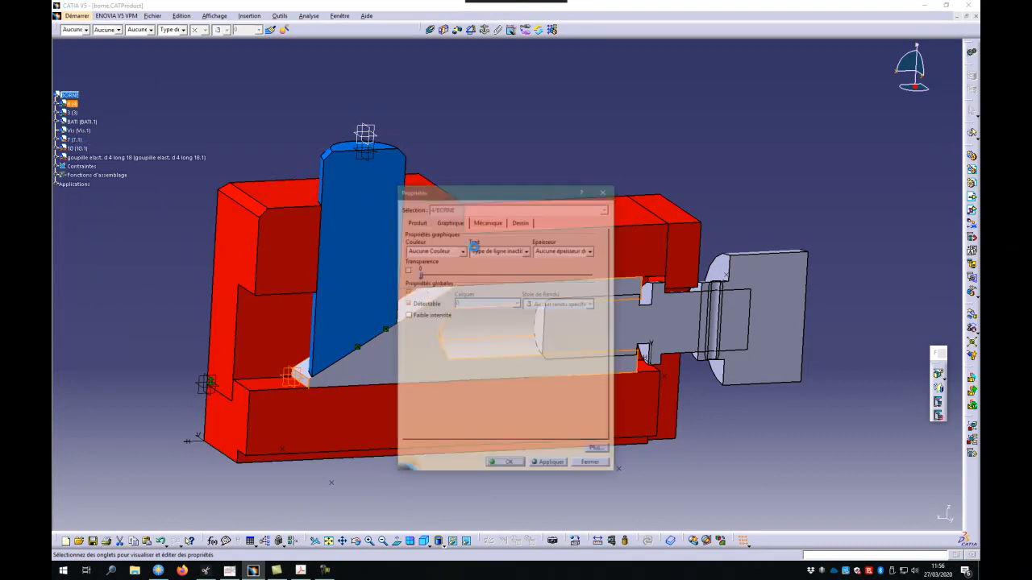
pyautogui.click(462, 251)
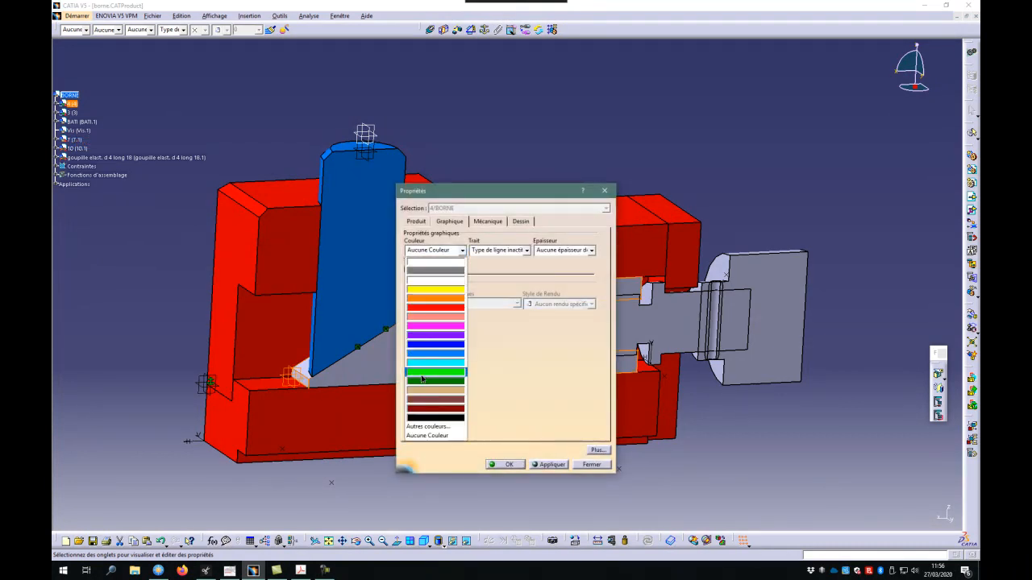
pyautogui.click(423, 373)
pyautogui.click(513, 465)
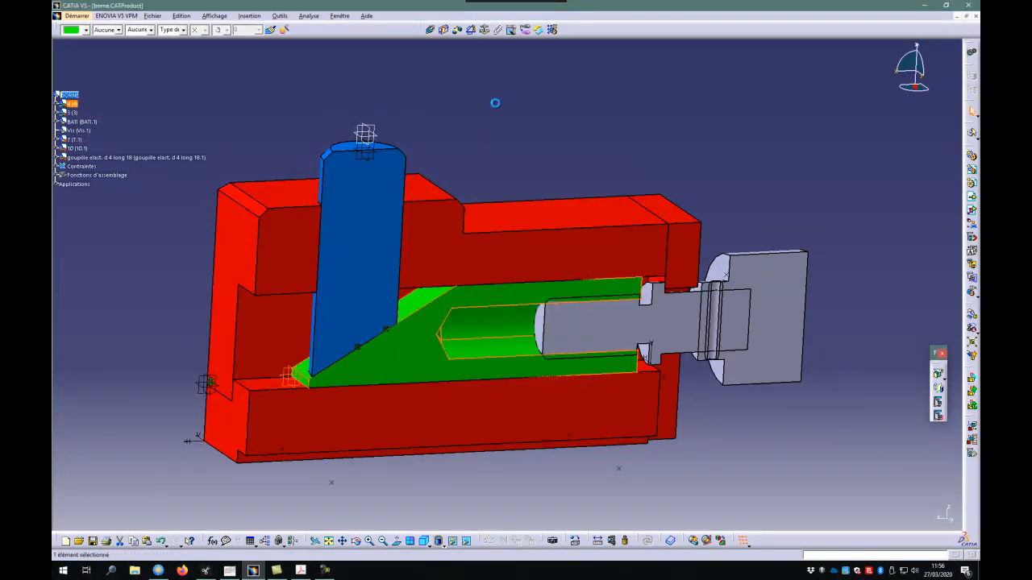
pyautogui.moveTo(596, 319); pyautogui.dragTo(484, 322)
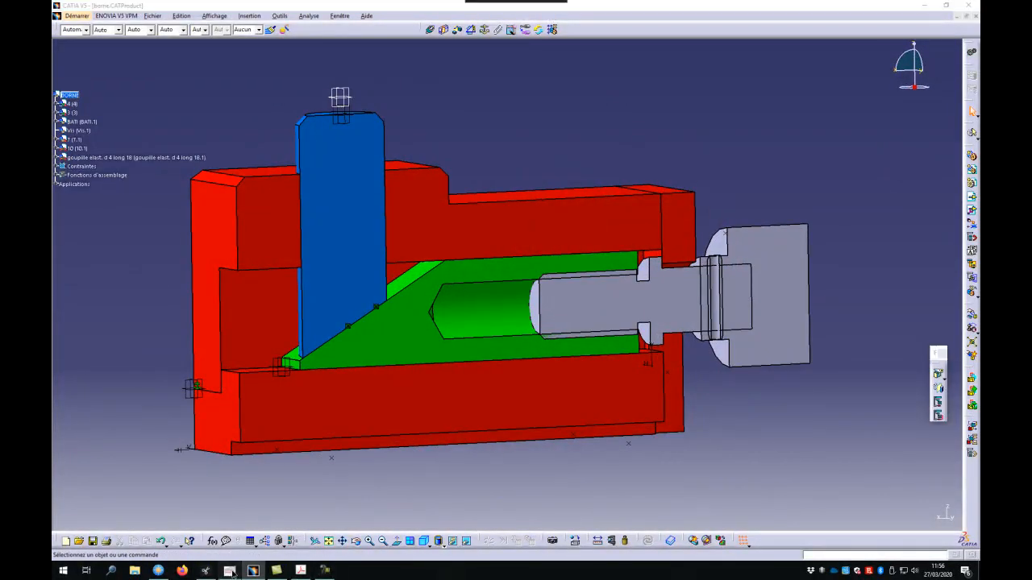
# Switch to GIMP and show the coulisseau layer over the section drawing
pyautogui.click(229, 571)
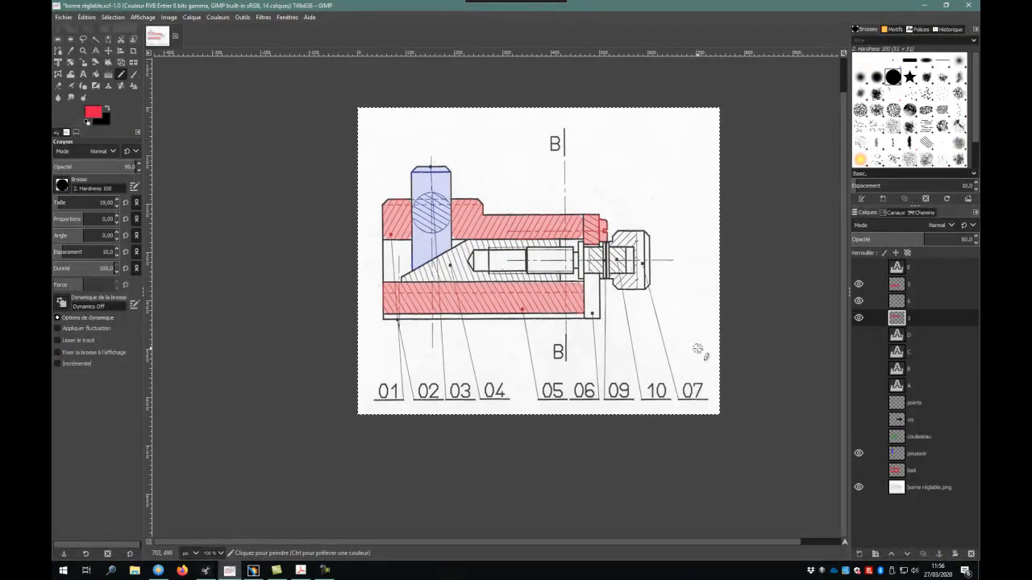
pyautogui.click(871, 436)
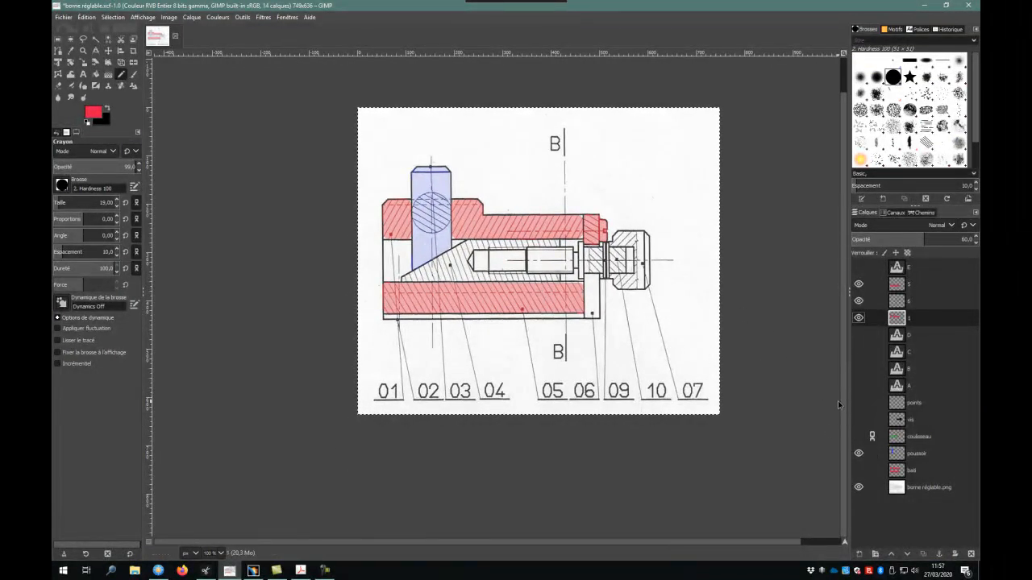
pyautogui.click(859, 437)
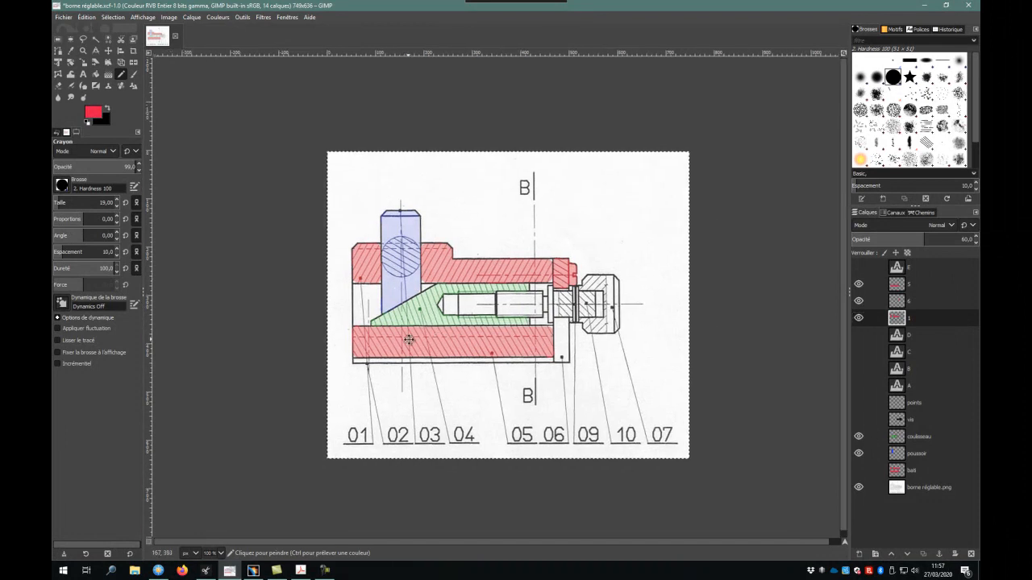
pyautogui.scroll(2, 401, 311)
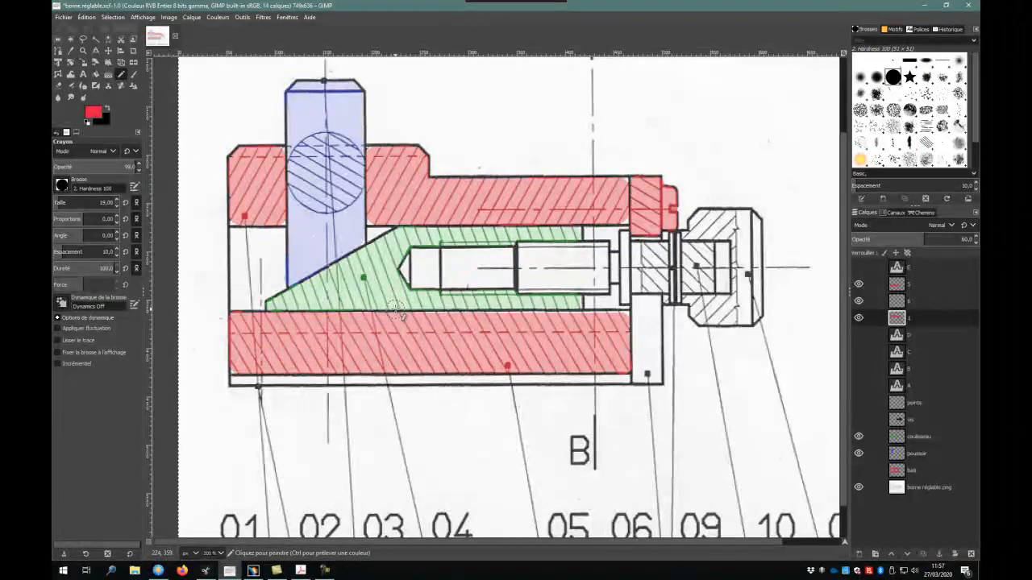
pyautogui.scroll(-1, 401, 299)
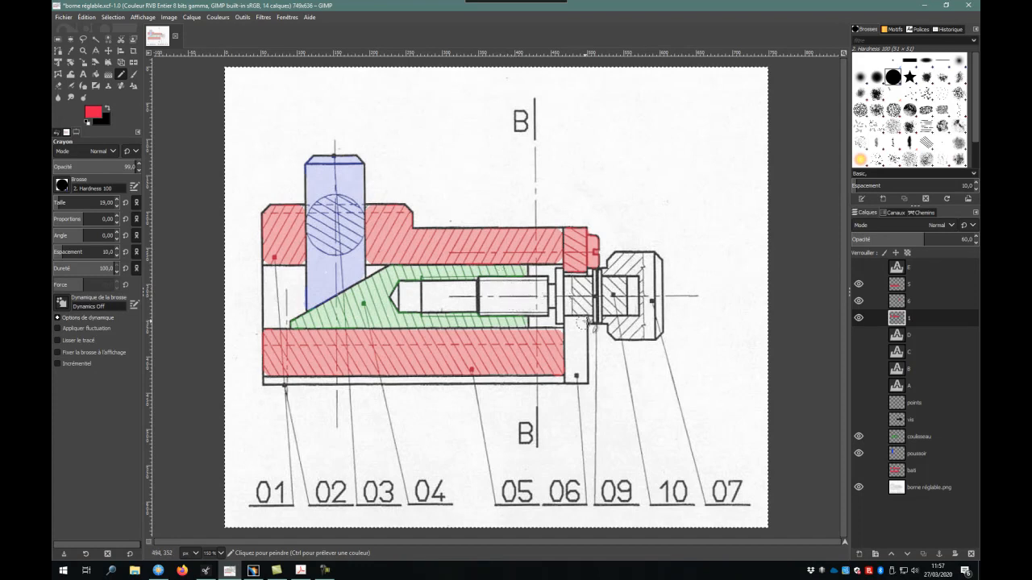
# Switch to CATIA and delete part 10 from the BORNE assembly, examining the screw and knob area up close
pyautogui.click(255, 570)
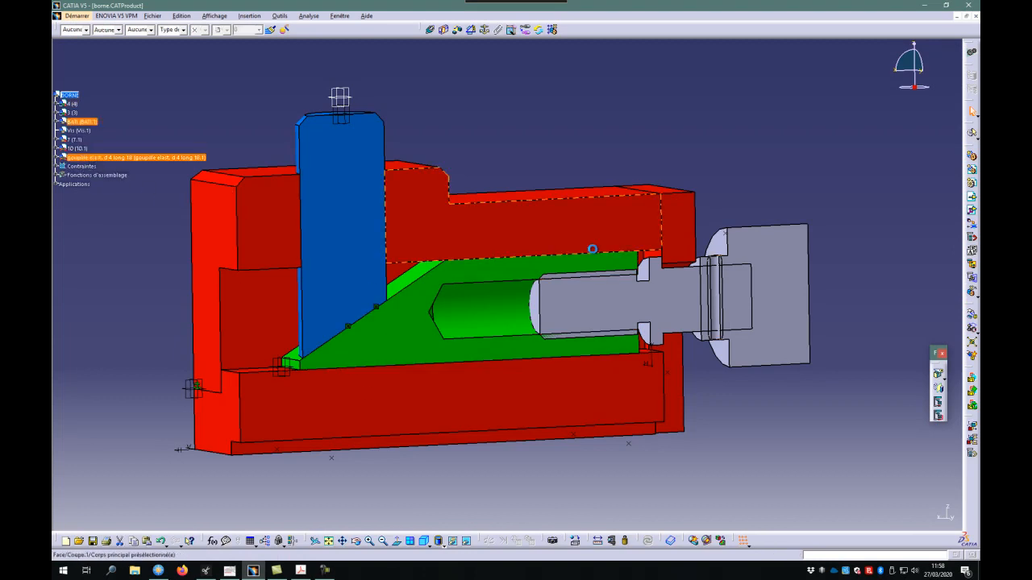
pyautogui.click(546, 315)
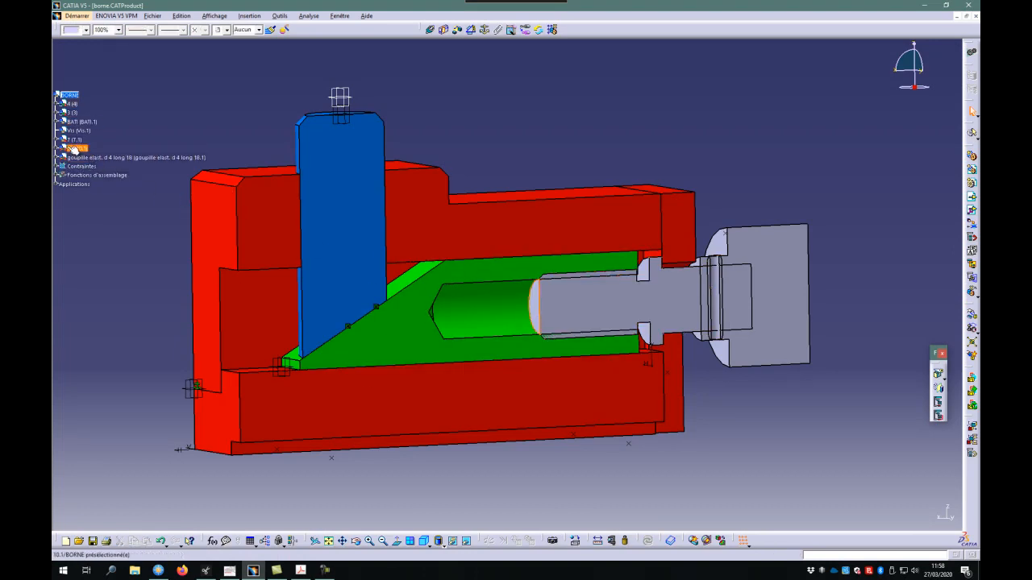
pyautogui.press('Delete')
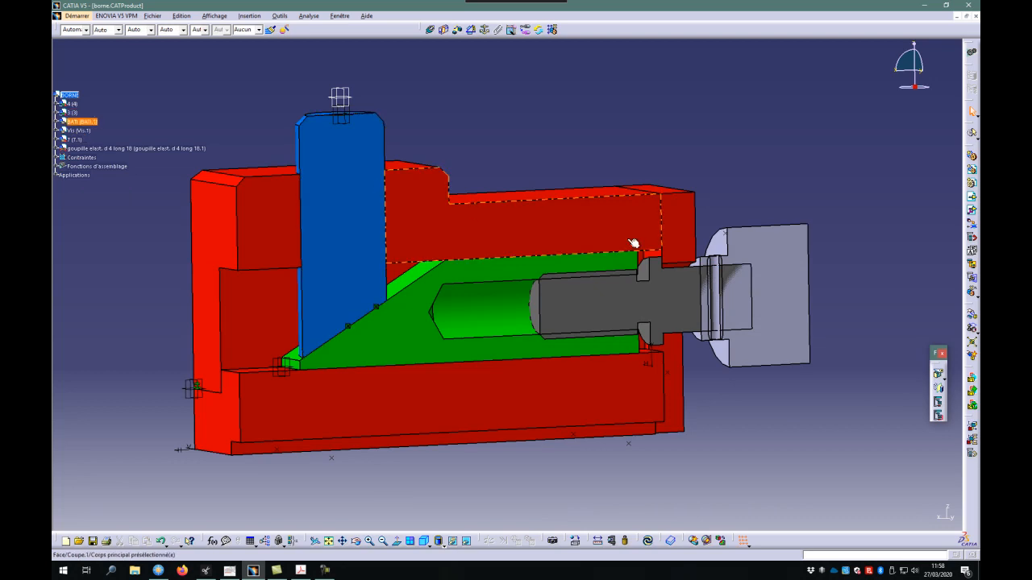
pyautogui.moveTo(622, 249); pyautogui.dragTo(634, 321)
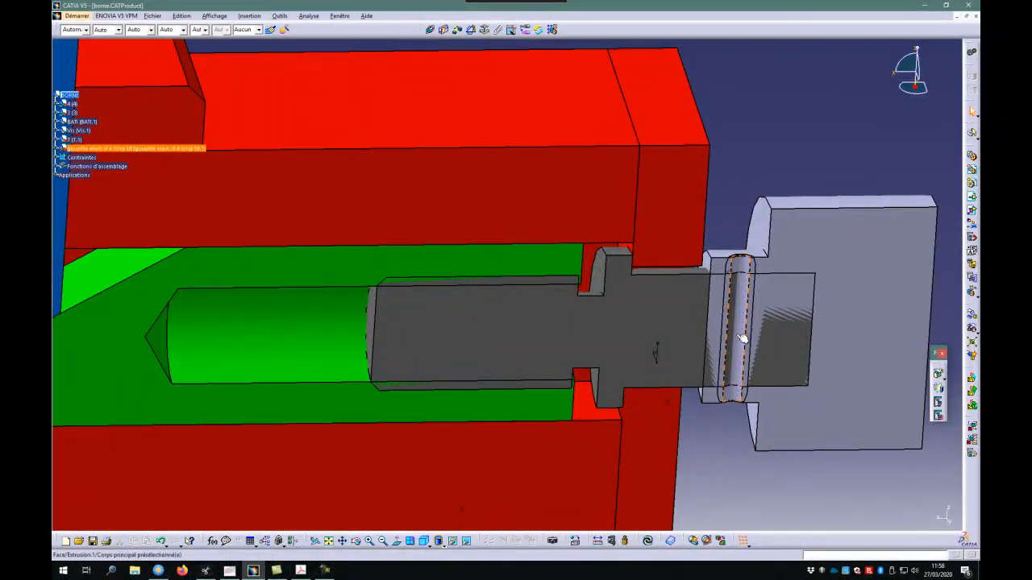
pyautogui.moveTo(746, 362); pyautogui.dragTo(750, 368)
pyautogui.moveTo(636, 364); pyautogui.dragTo(640, 278)
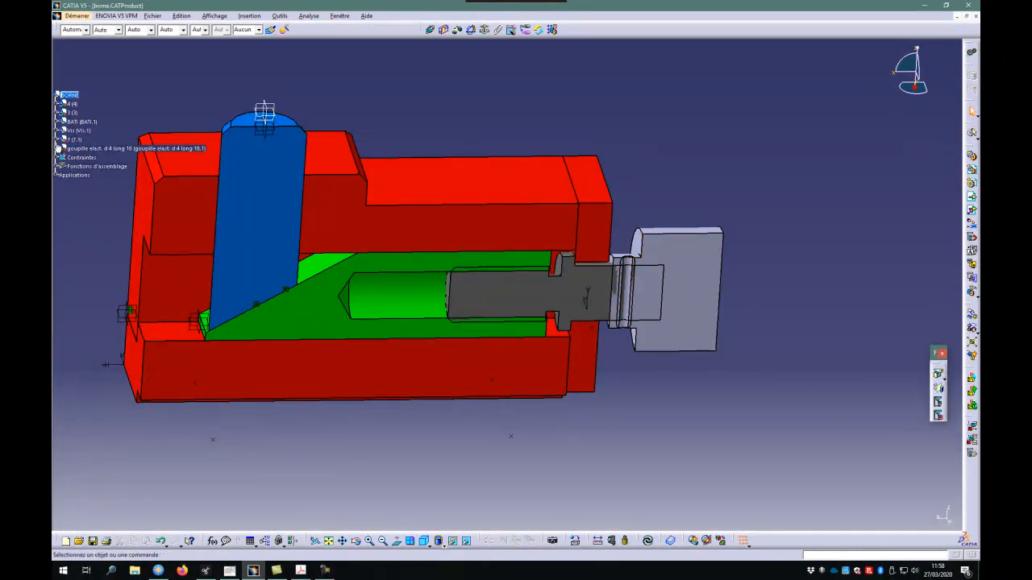
# Delete part 7 and the elastic pin goupille elast. d 4 long 18 from the BORNE assembly
pyautogui.click(71, 141)
pyautogui.press('Delete')
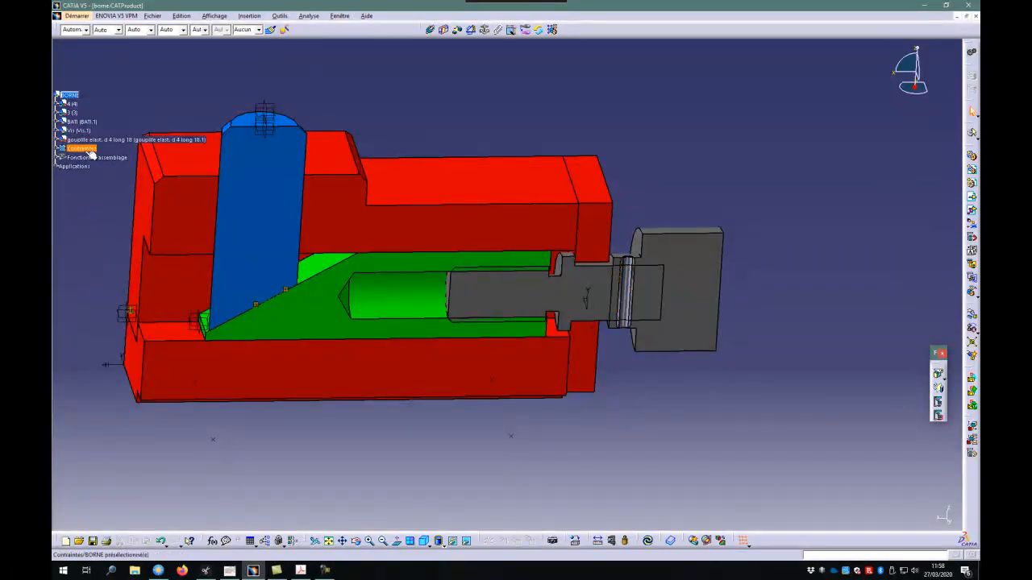
pyautogui.click(87, 141)
pyautogui.press('Delete')
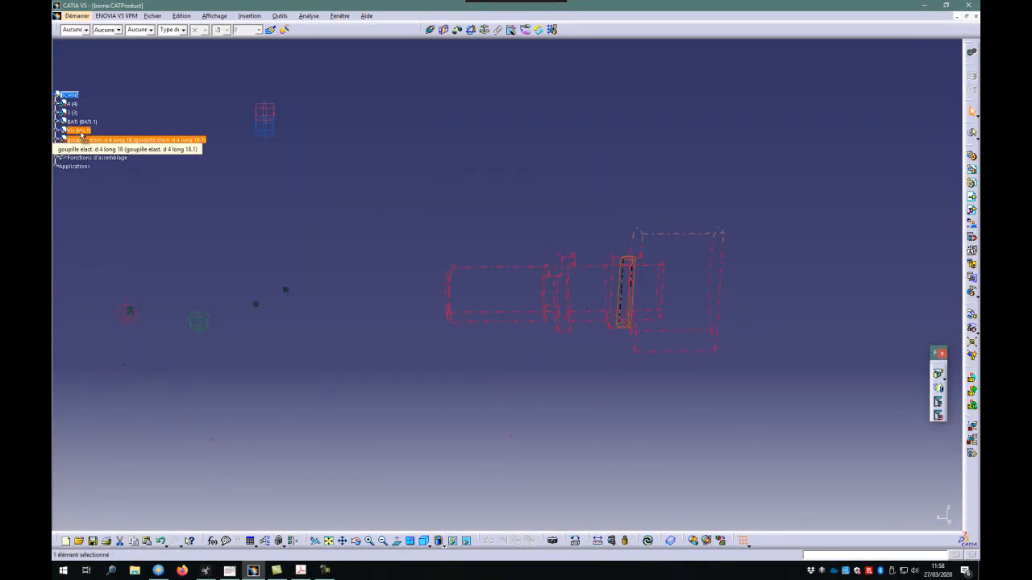
pyautogui.moveTo(507, 427); pyautogui.dragTo(451, 387)
# Switch to GIMP and show the vis layer over the section drawing, and return to CATIA to inspect the coloured assembly
pyautogui.click(230, 570)
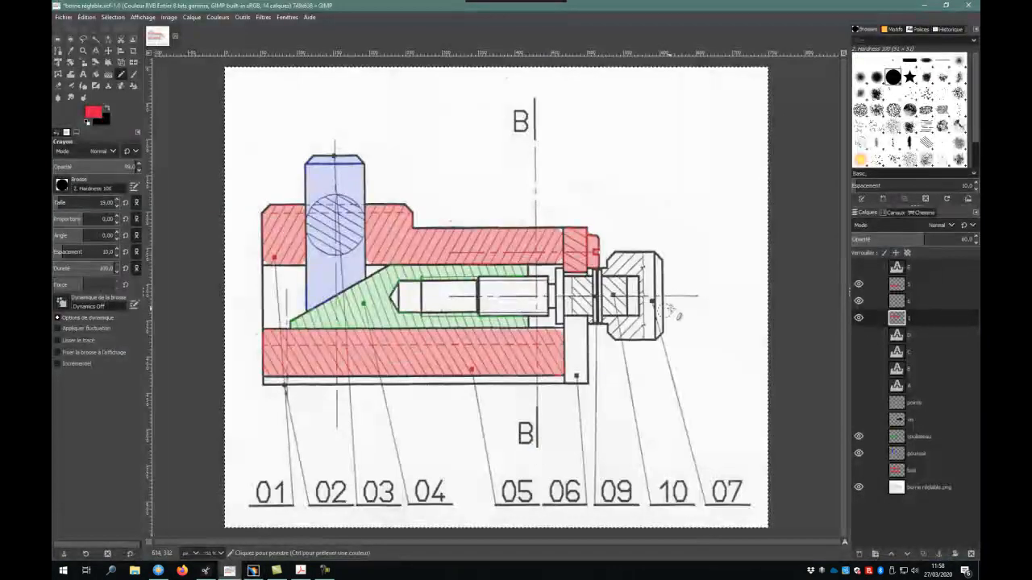
pyautogui.click(859, 419)
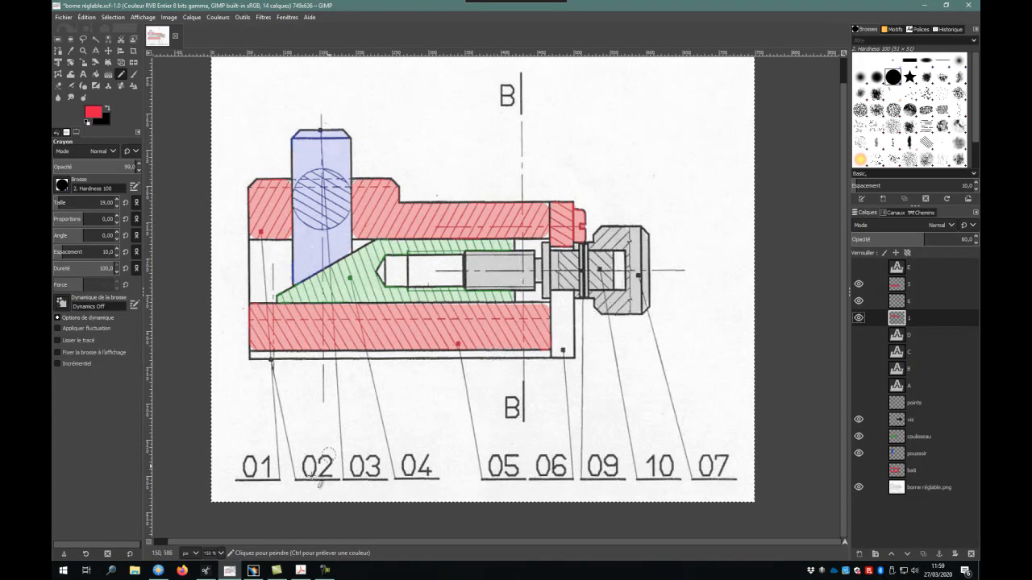
pyautogui.click(258, 573)
pyautogui.moveTo(432, 235); pyautogui.dragTo(500, 211)
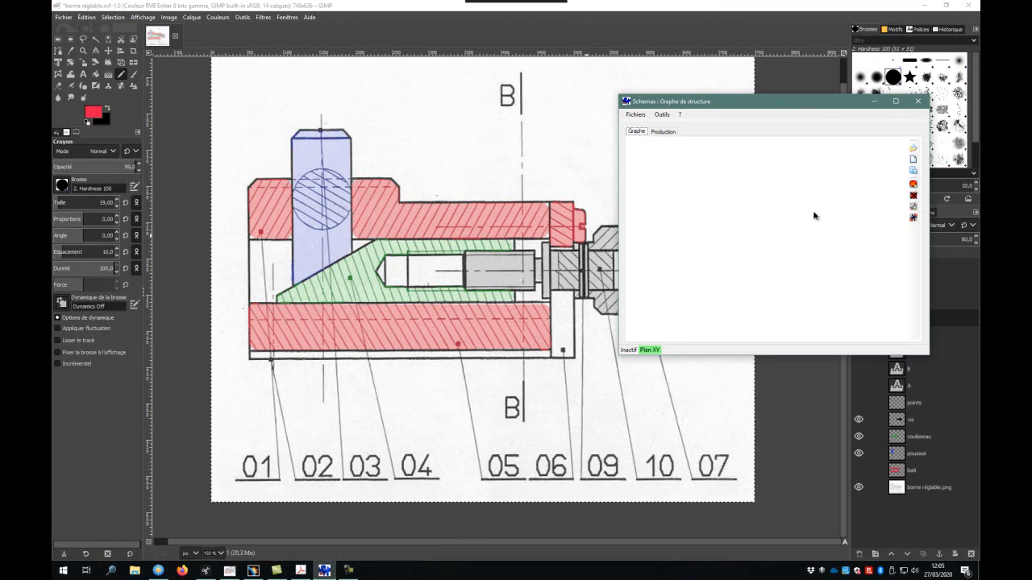
# Add a red solid named Bati to the structure graph and place it near the upper middle
pyautogui.click(914, 186)
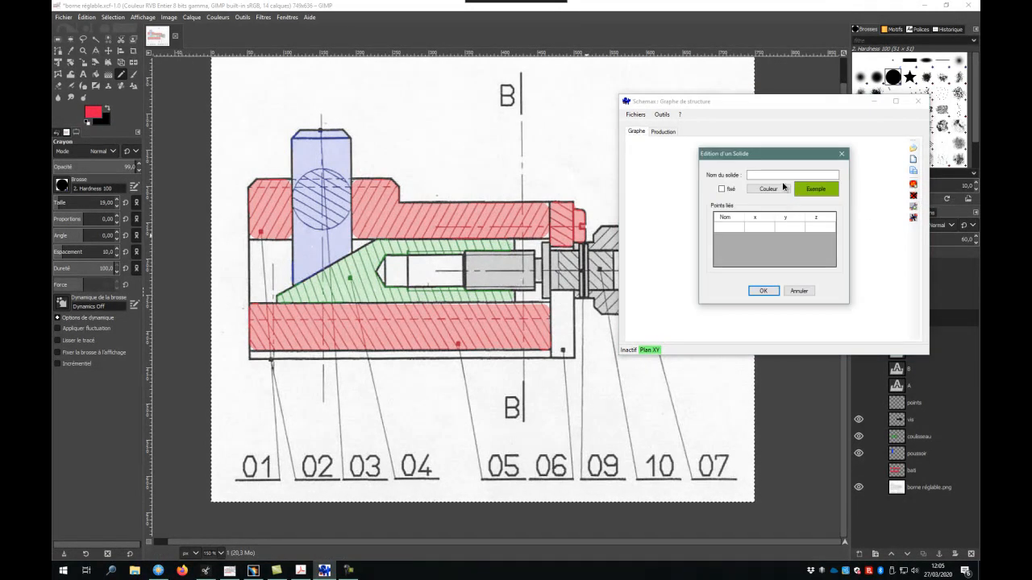
pyautogui.click(768, 189)
pyautogui.click(473, 174)
pyautogui.click(481, 283)
pyautogui.click(793, 175)
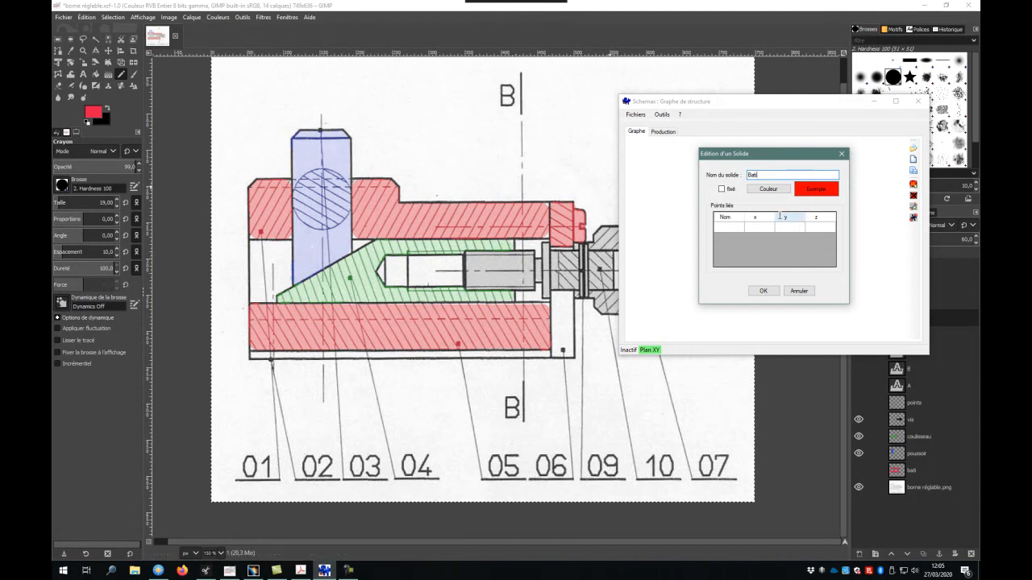
pyautogui.click(770, 291)
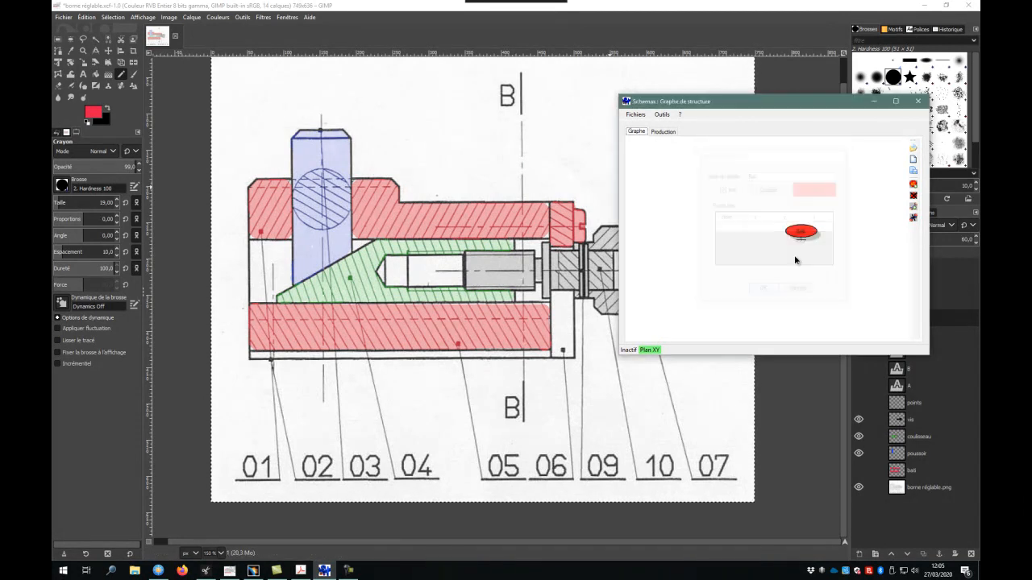
pyautogui.click(767, 197)
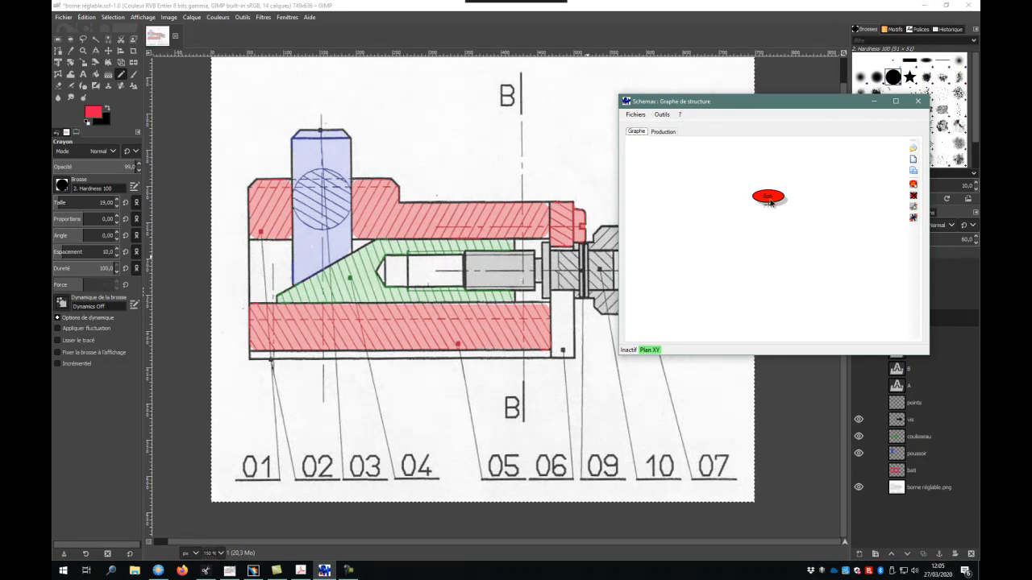
pyautogui.moveTo(770, 201); pyautogui.dragTo(774, 200)
# Add a blue solid named Poussoir to the structure graph and place it below and to the left of Bati
pyautogui.click(914, 185)
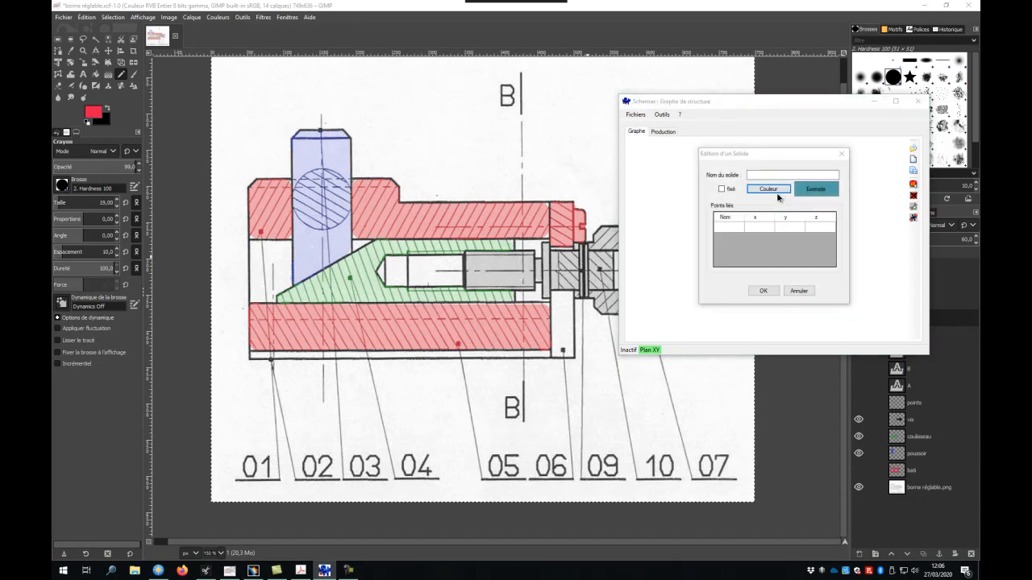
pyautogui.click(768, 189)
pyautogui.click(534, 174)
pyautogui.click(480, 283)
pyautogui.click(782, 176)
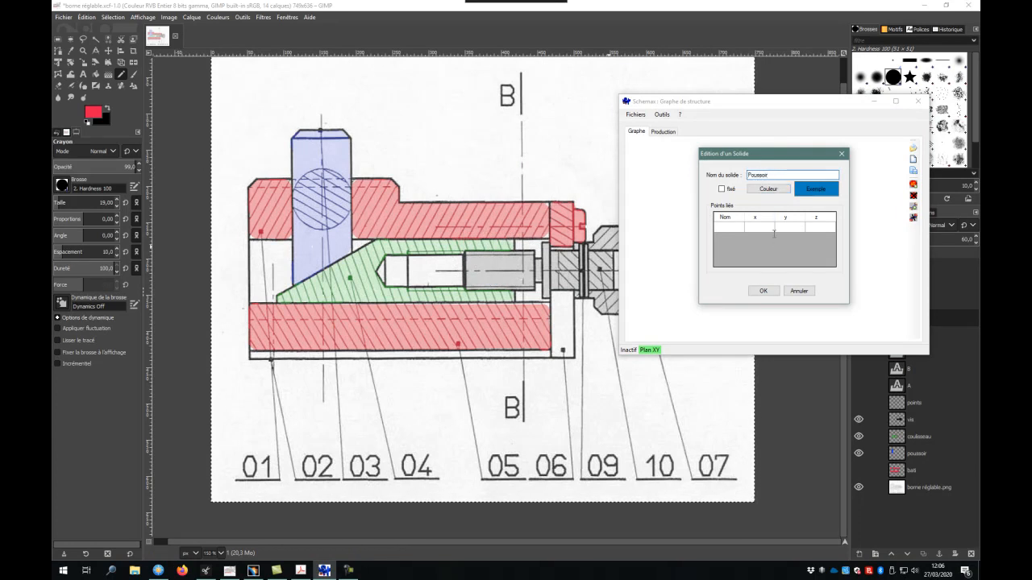
pyautogui.click(763, 291)
pyautogui.moveTo(705, 195); pyautogui.dragTo(709, 239)
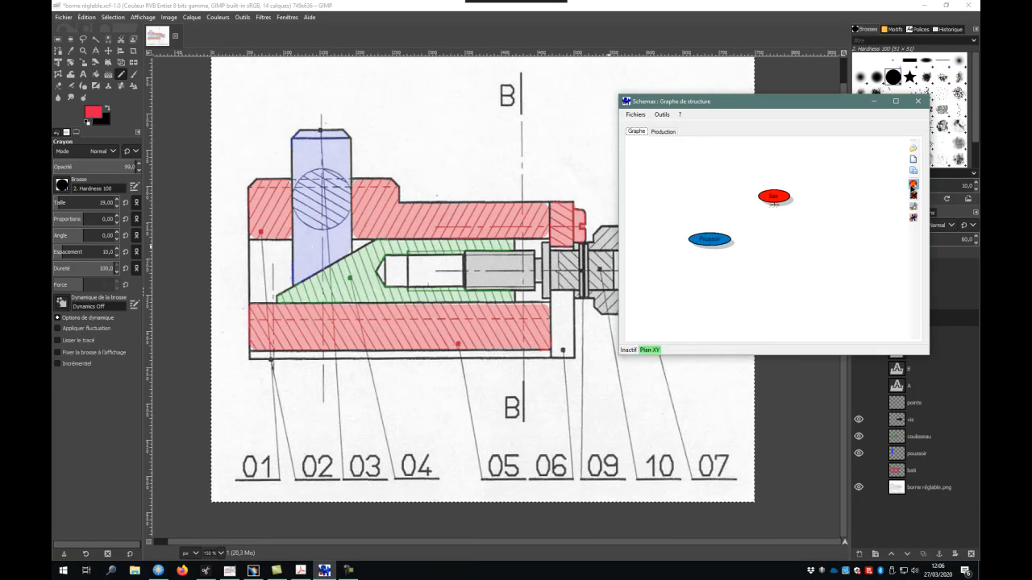
# Add a bright green solid named cale to the structure graph and place it below Bati
pyautogui.click(914, 184)
pyautogui.click(766, 176)
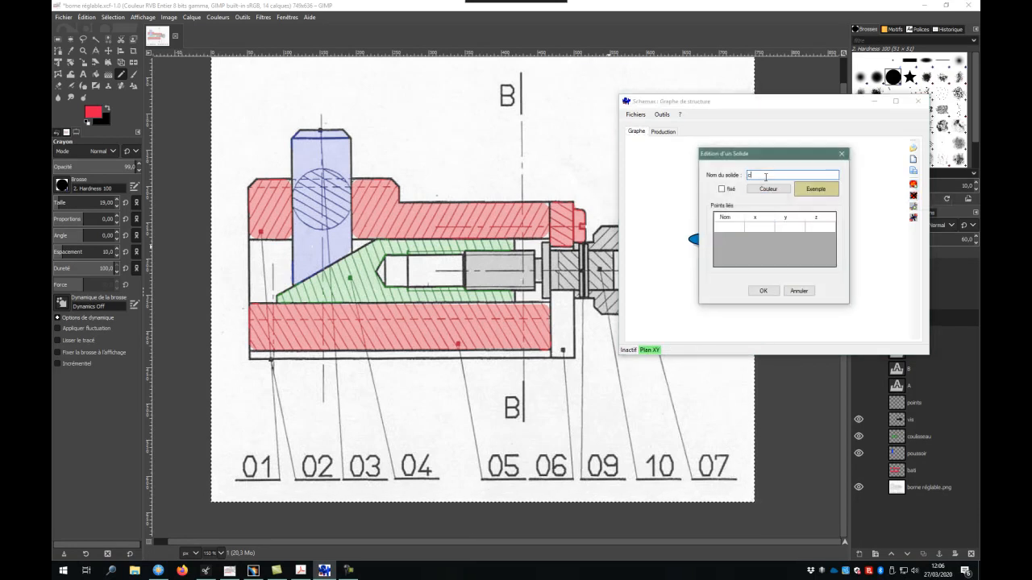
pyautogui.write('cale')
pyautogui.click(768, 189)
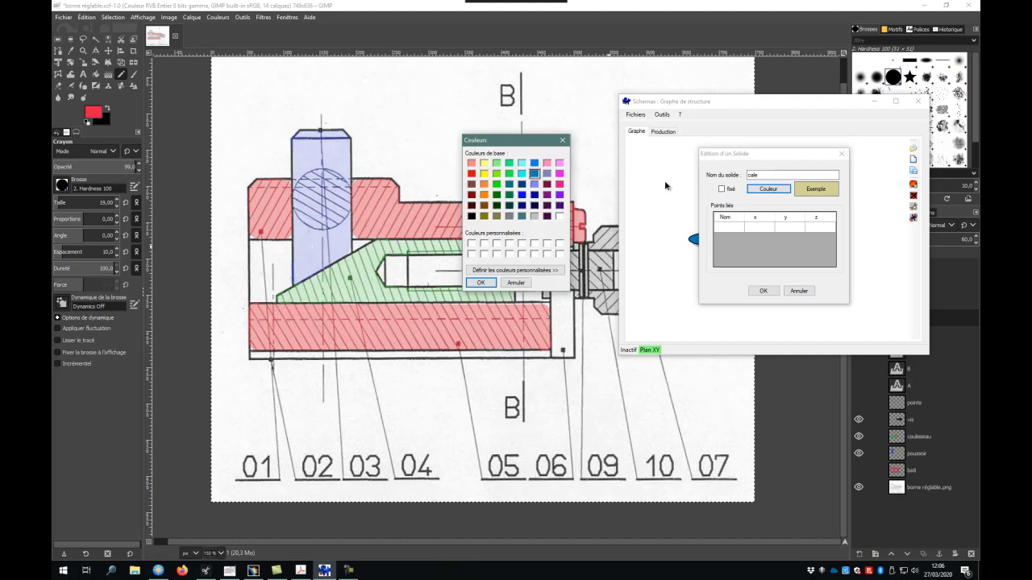
pyautogui.click(496, 174)
pyautogui.click(481, 282)
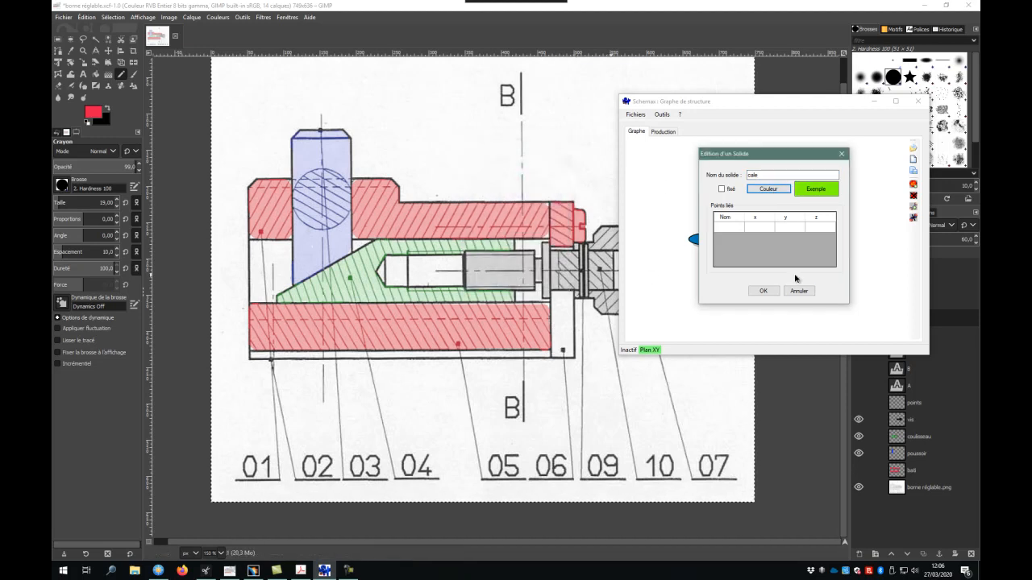
pyautogui.click(764, 290)
pyautogui.moveTo(905, 323); pyautogui.dragTo(781, 250)
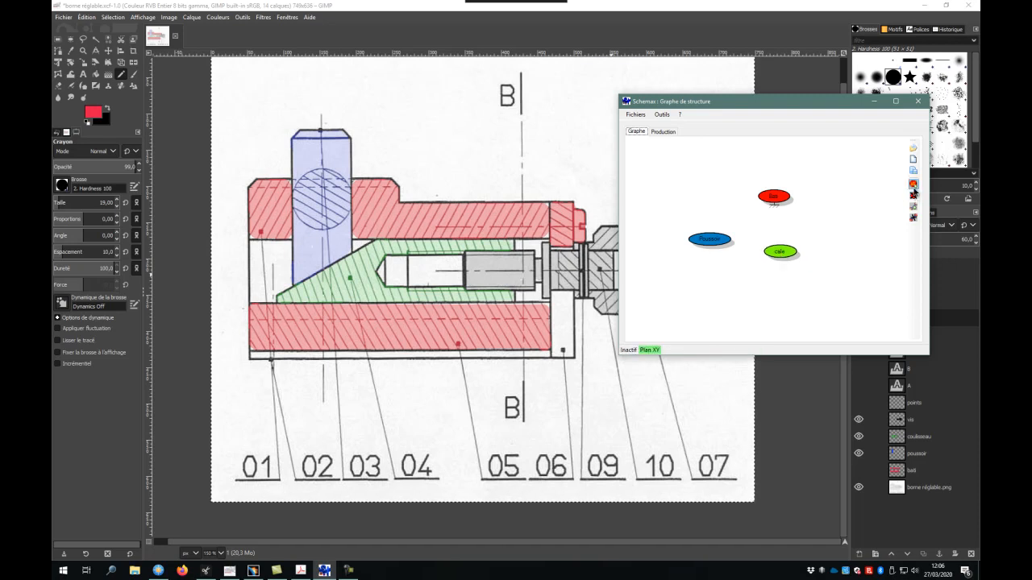
# Add a light grey solid named 10 to the right of cale, and move cale slightly lower in the graph
pyautogui.click(914, 194)
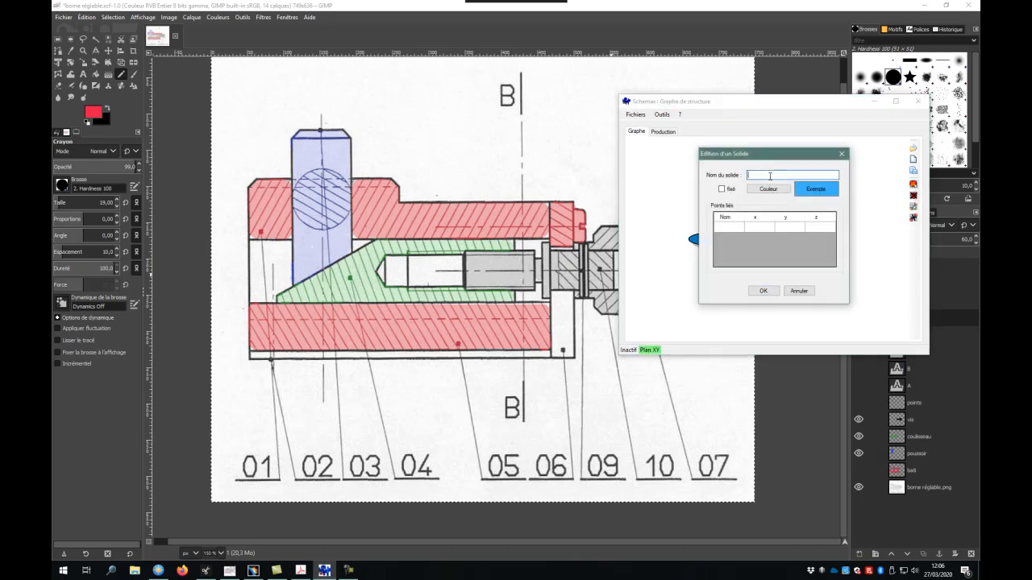
pyautogui.write('10')
pyautogui.click(768, 189)
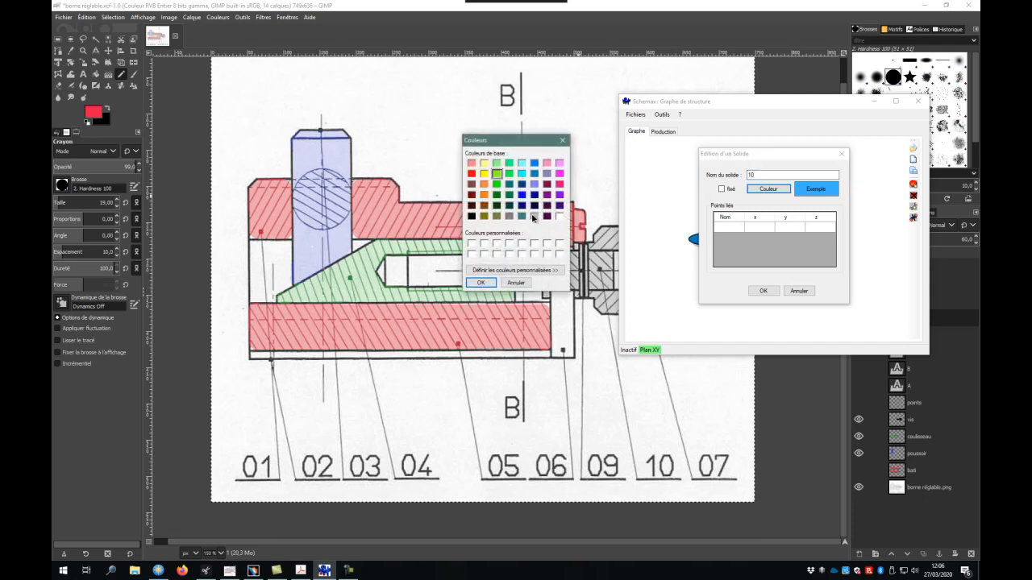
pyautogui.click(481, 282)
pyautogui.click(762, 291)
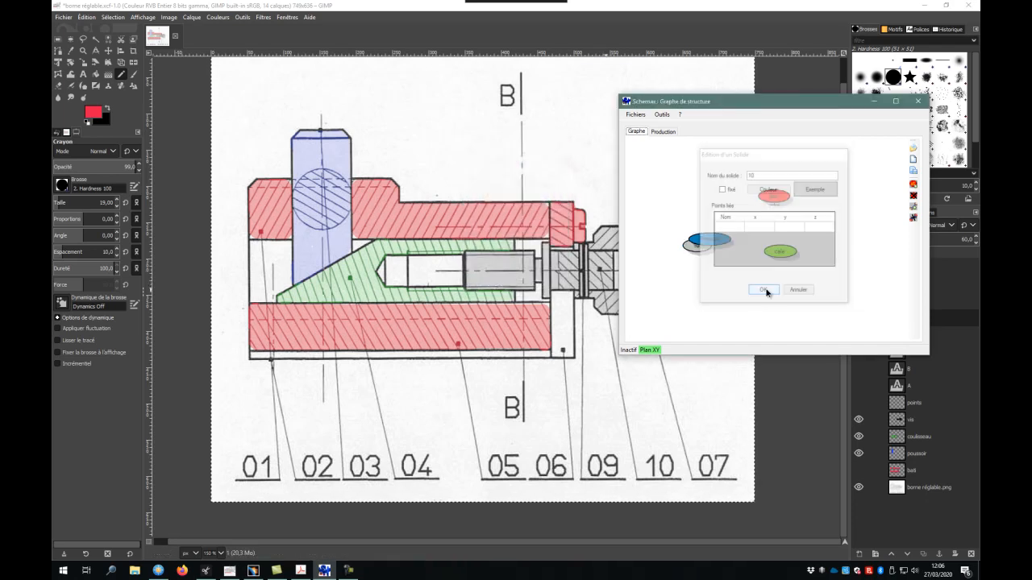
pyautogui.moveTo(695, 247); pyautogui.dragTo(834, 230)
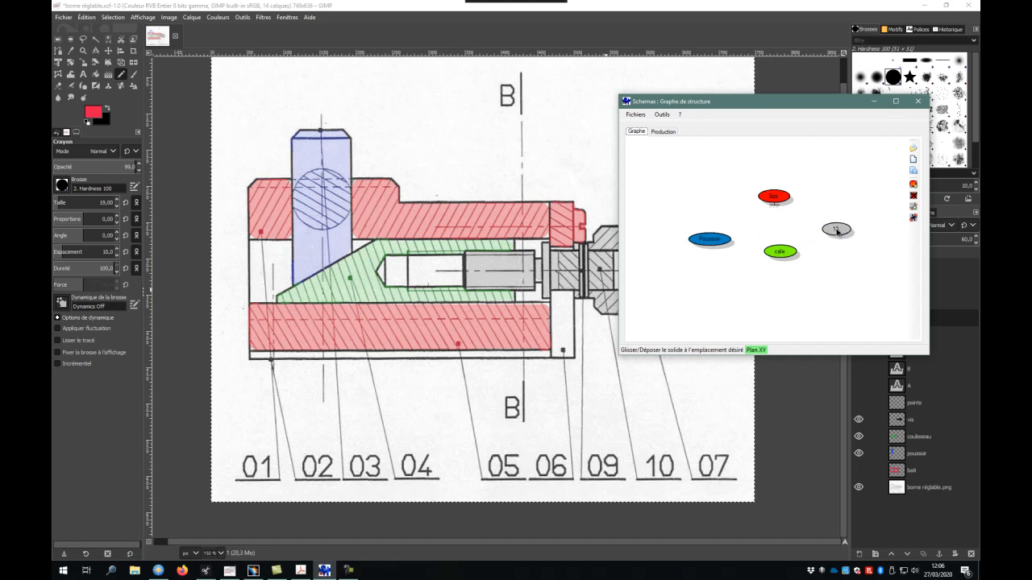
pyautogui.moveTo(782, 255)
pyautogui.mouseDown()
pyautogui.moveTo(793, 271)
pyautogui.moveTo(782, 265)
pyautogui.mouseUp()
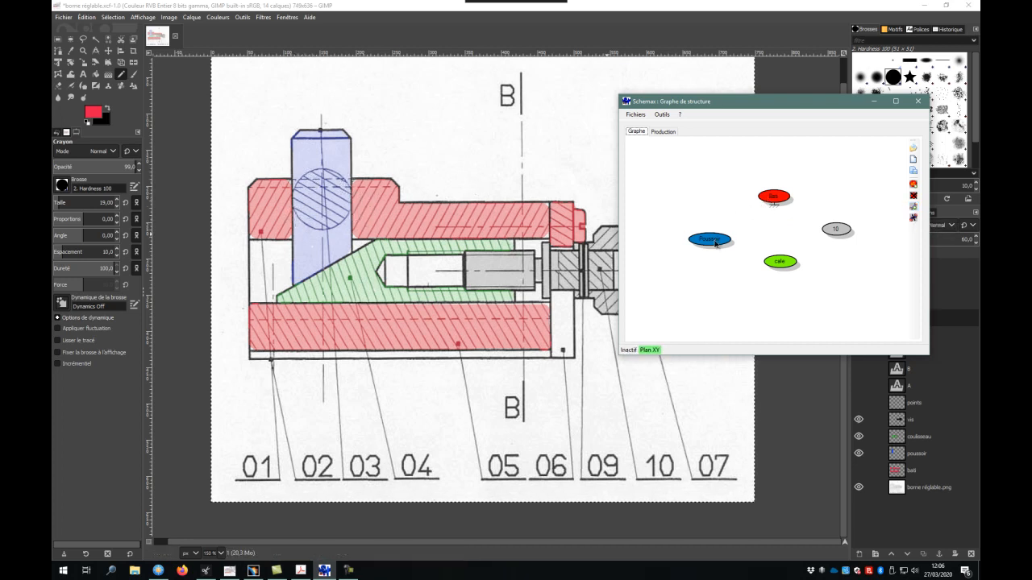
# Start defining a new joint between the Bati and Poussoir solids in the structure graph
pyautogui.click(913, 212)
pyautogui.click(770, 201)
pyautogui.click(708, 240)
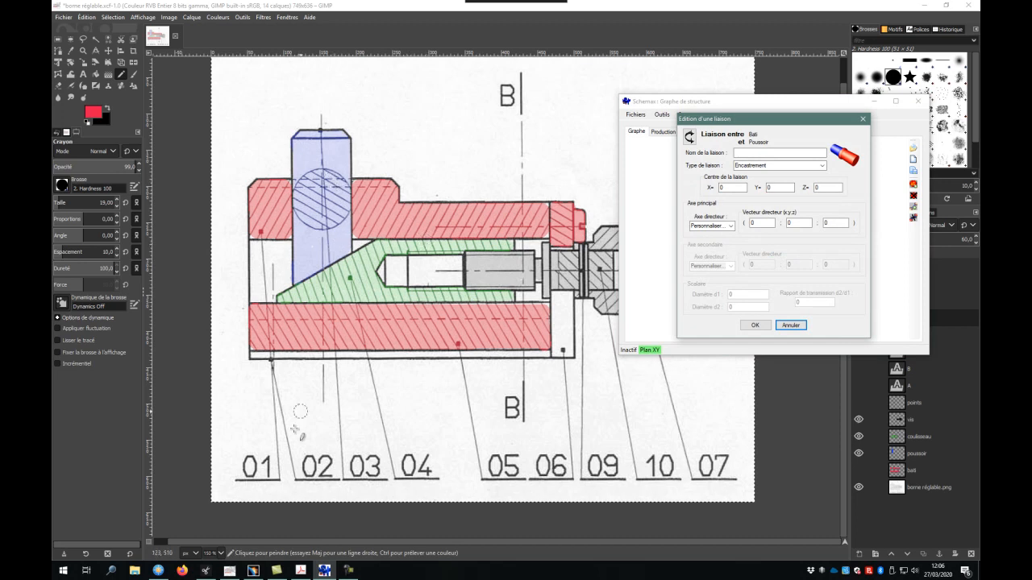
# Switch to FreeCommander, play the joint animation liaisonP-G.avi in VLC, and close the player
pyautogui.hotkey('alt', 'Tab')
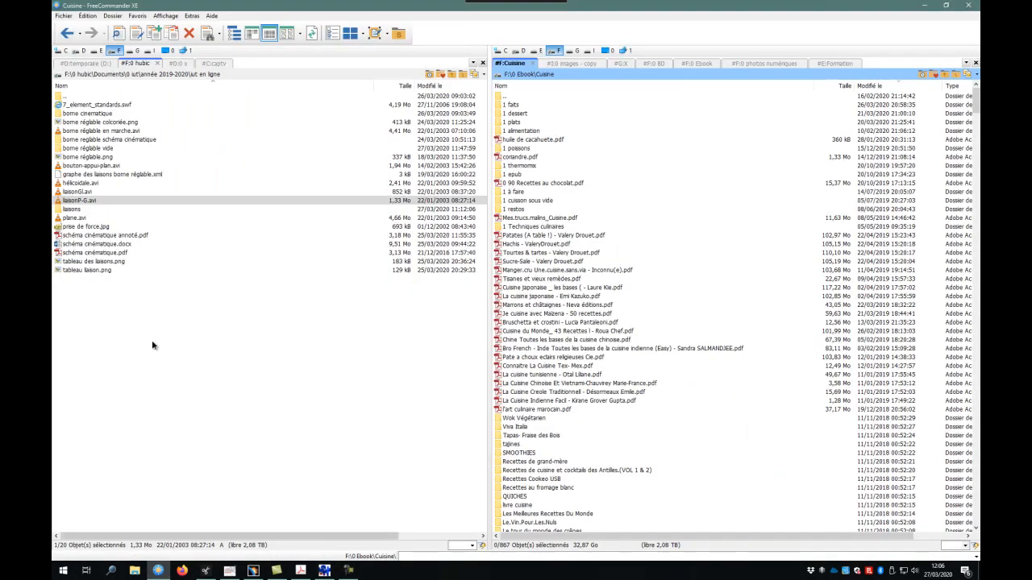
pyautogui.doubleClick(84, 202)
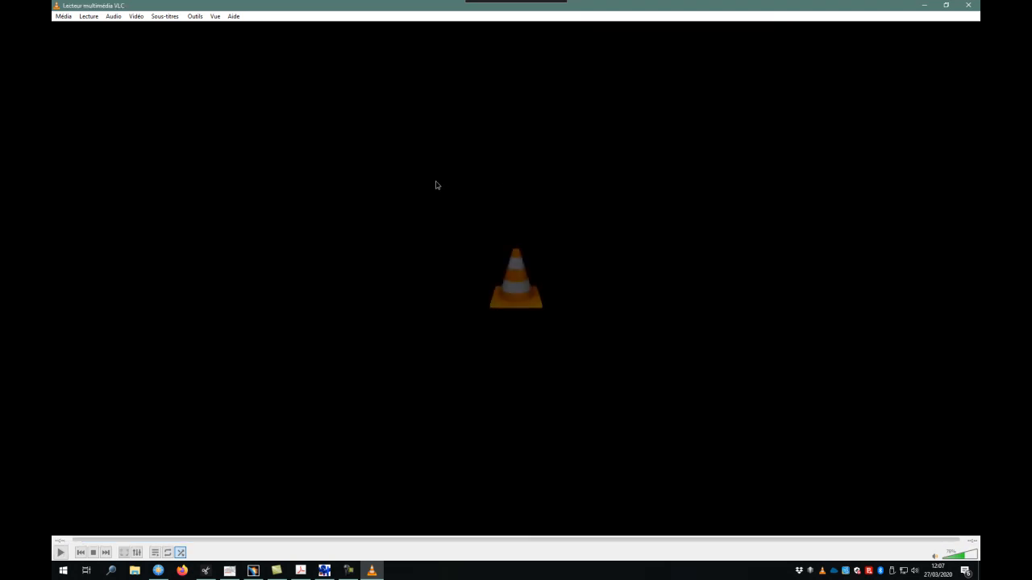
pyautogui.click(969, 4)
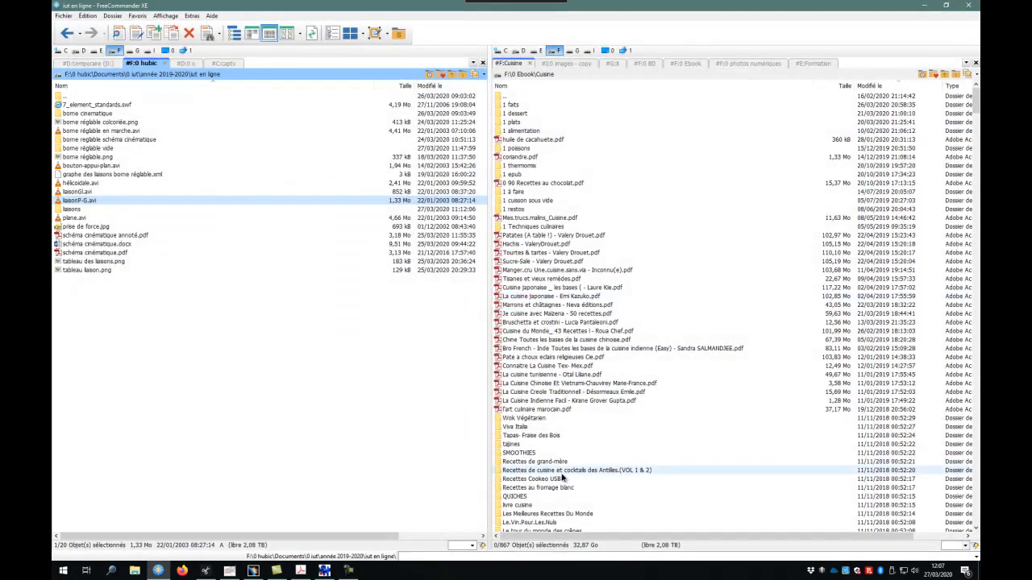
# Switch back to Schemas and create the joint between Bati and Poussoir with the name Pivot glissant A,y
pyautogui.click(324, 571)
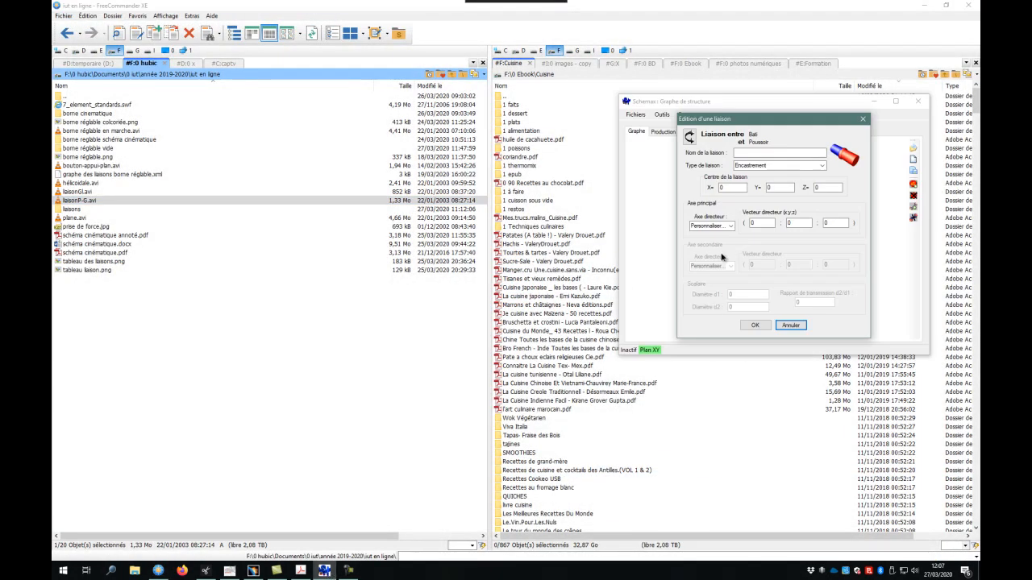
pyautogui.click(775, 153)
pyautogui.write('Pivot glissant A.y')
pyautogui.click(755, 325)
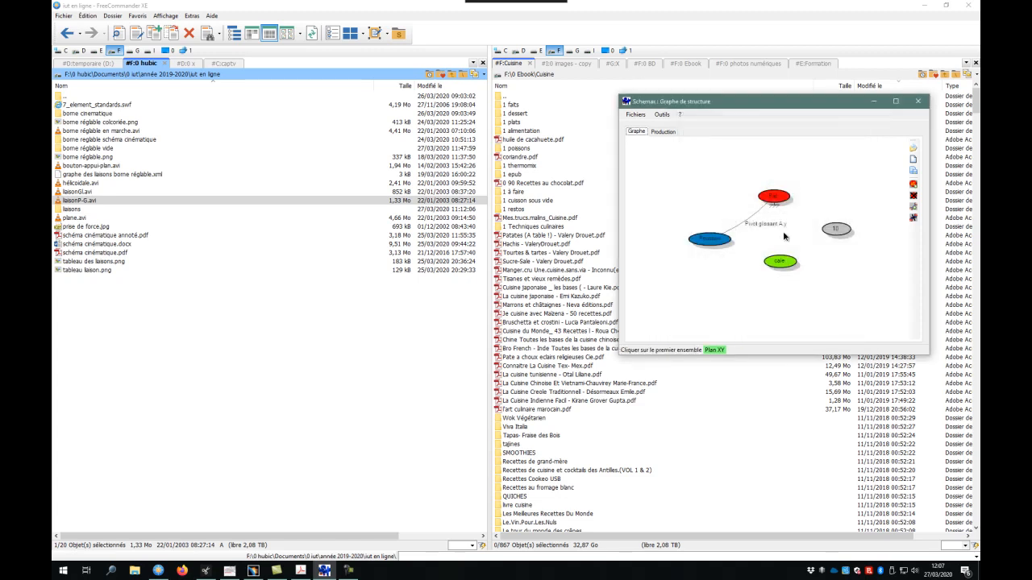
# Switch to GIMP and show the layers A and points on the borne réglable drawing
pyautogui.click(231, 571)
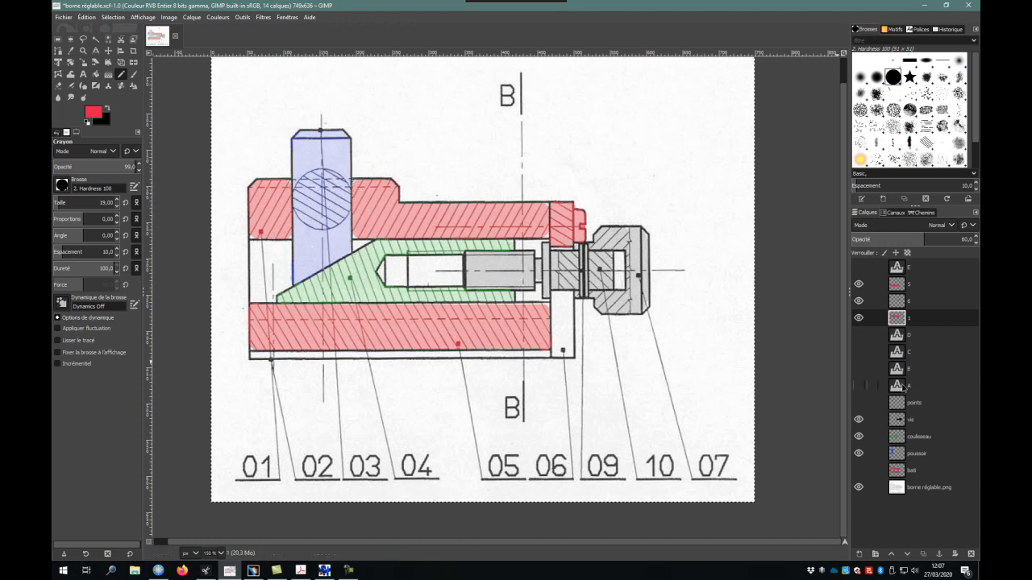
pyautogui.click(859, 386)
pyautogui.click(859, 402)
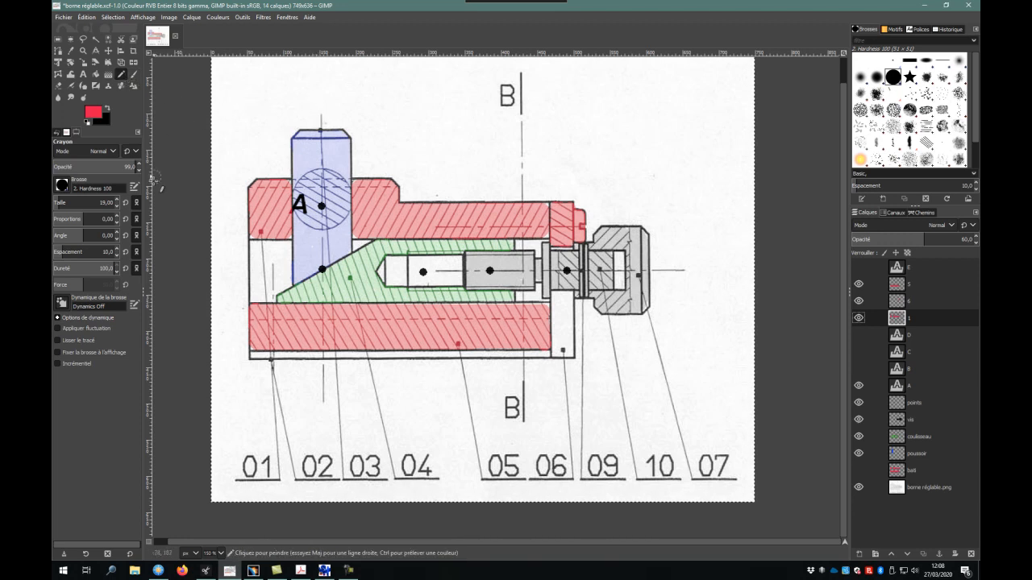
# With a black pencil of size 5, draw and label a y axis above the poussoir and an x axis beyond the screw head
pyautogui.click(107, 109)
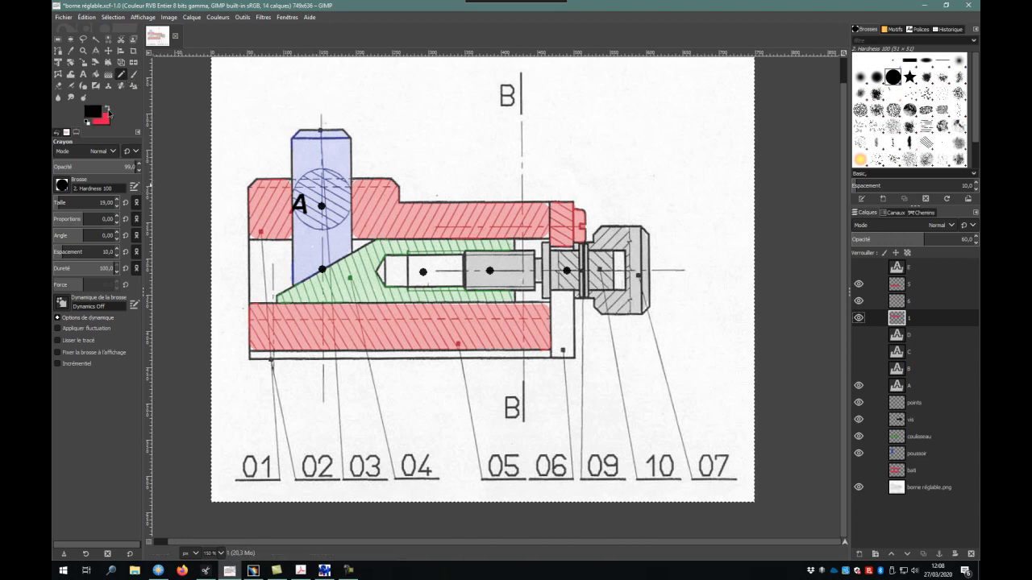
pyautogui.click(109, 201)
pyautogui.write('5')
pyautogui.press('Return')
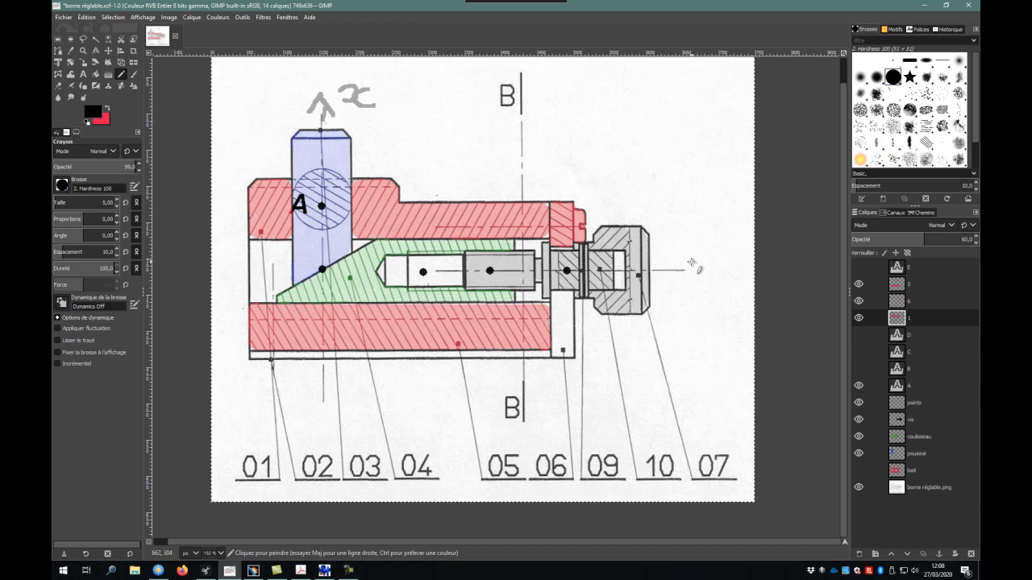
pyautogui.moveTo(696, 294)
pyautogui.mouseDown()
pyautogui.moveTo(723, 279)
pyautogui.moveTo(728, 337)
pyautogui.moveTo(715, 334)
pyautogui.moveTo(719, 294)
pyautogui.mouseUp()
pyautogui.hotkey('ctrl', 'z')
pyautogui.hotkey('ctrl', 'z')
pyautogui.hotkey('ctrl', 'z')
pyautogui.hotkey('ctrl', 'z')
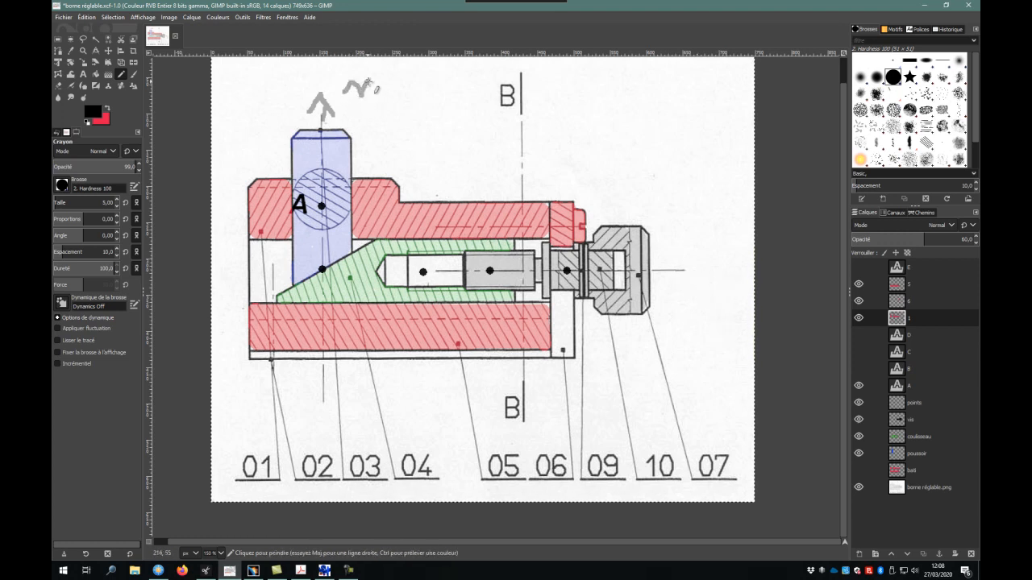
pyautogui.moveTo(367, 83); pyautogui.dragTo(431, 76)
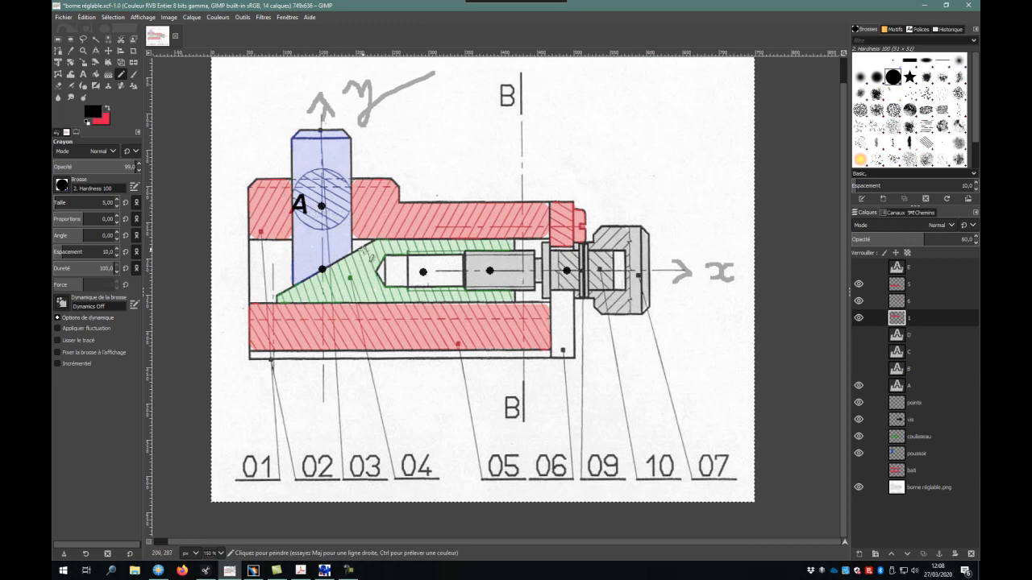
# Switch to FreeCommander, play the joint animation plane.avi in VLC, and close the player
pyautogui.click(324, 570)
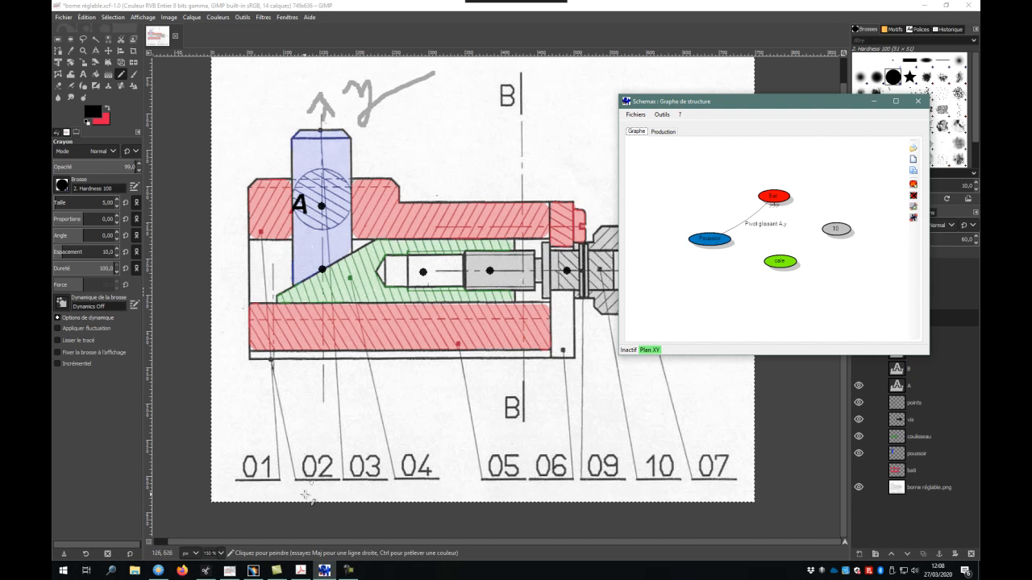
pyautogui.click(158, 571)
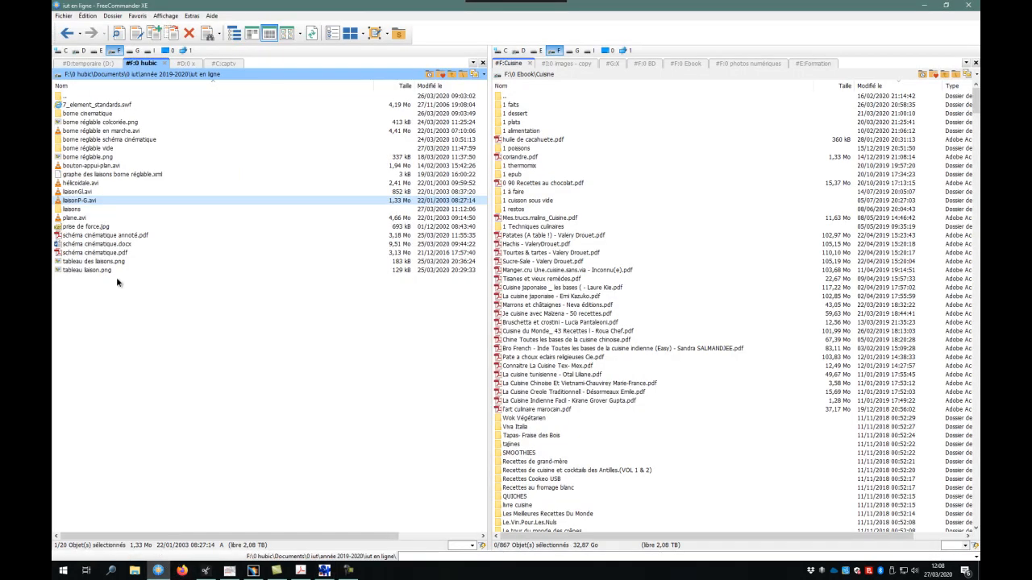
pyautogui.doubleClick(77, 219)
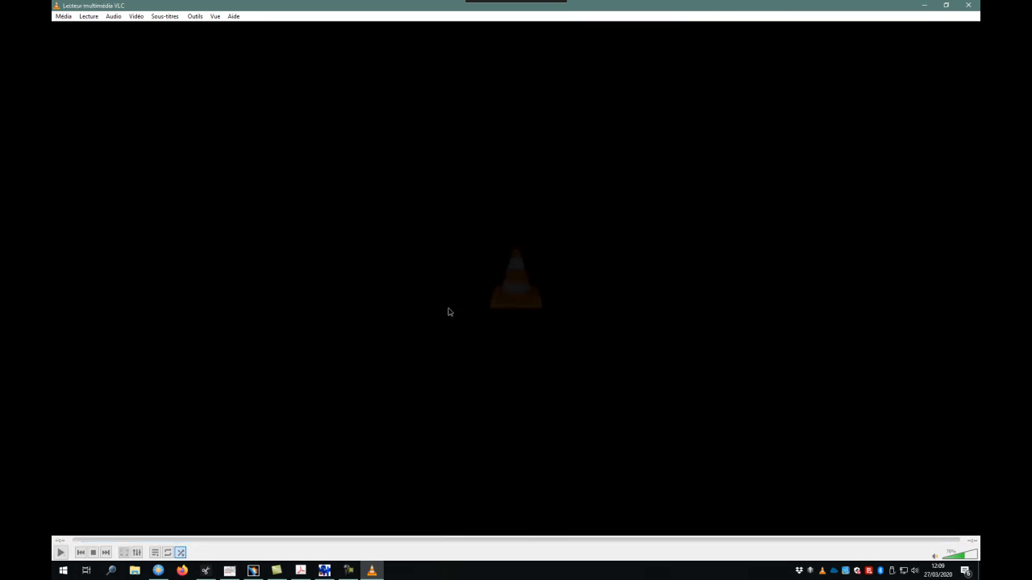
pyautogui.click(968, 5)
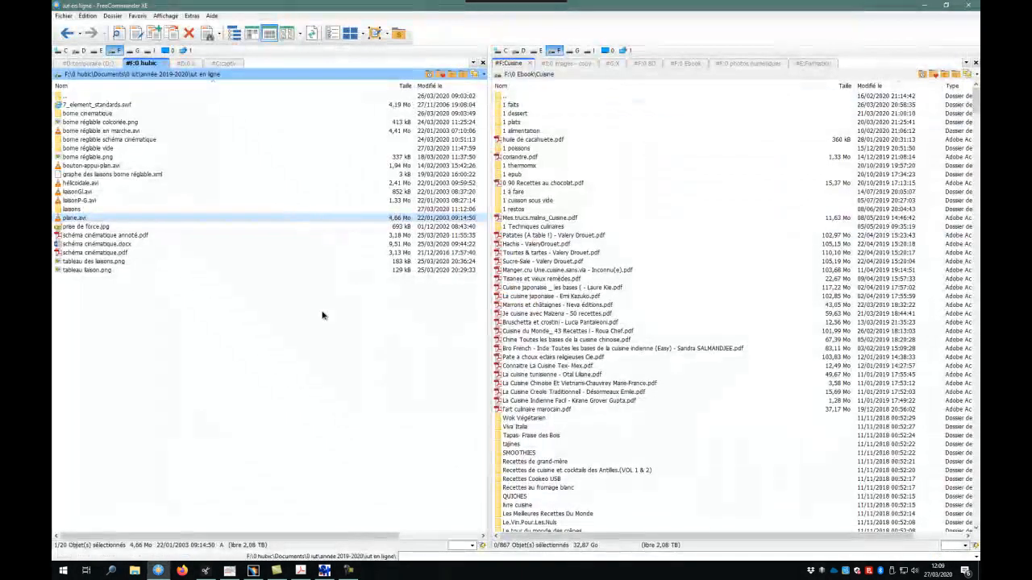
# Switch to Schemas and add a joint between Poussoir and cale, named as an appui plan at B with normal n
pyautogui.click(324, 571)
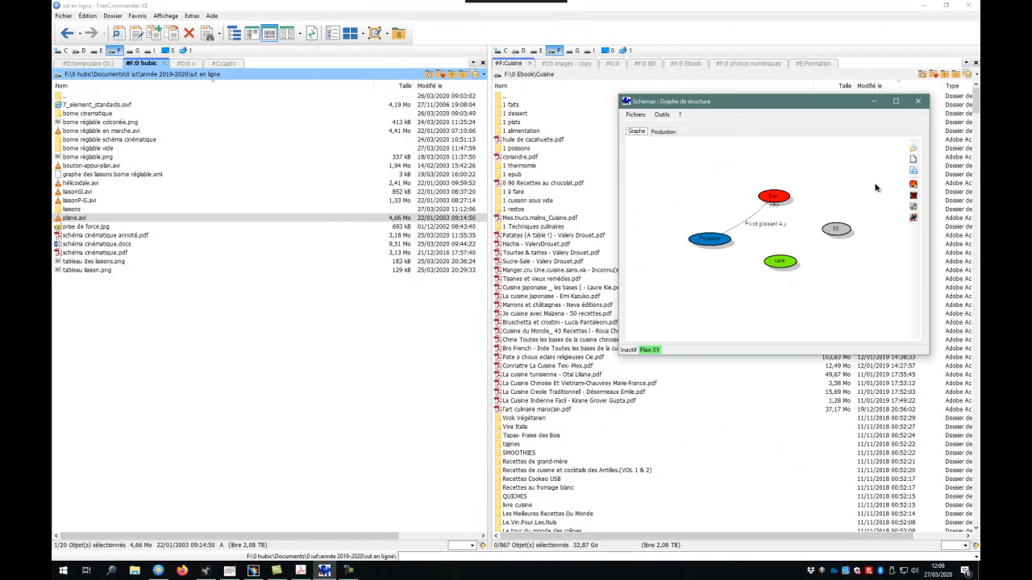
pyautogui.click(912, 208)
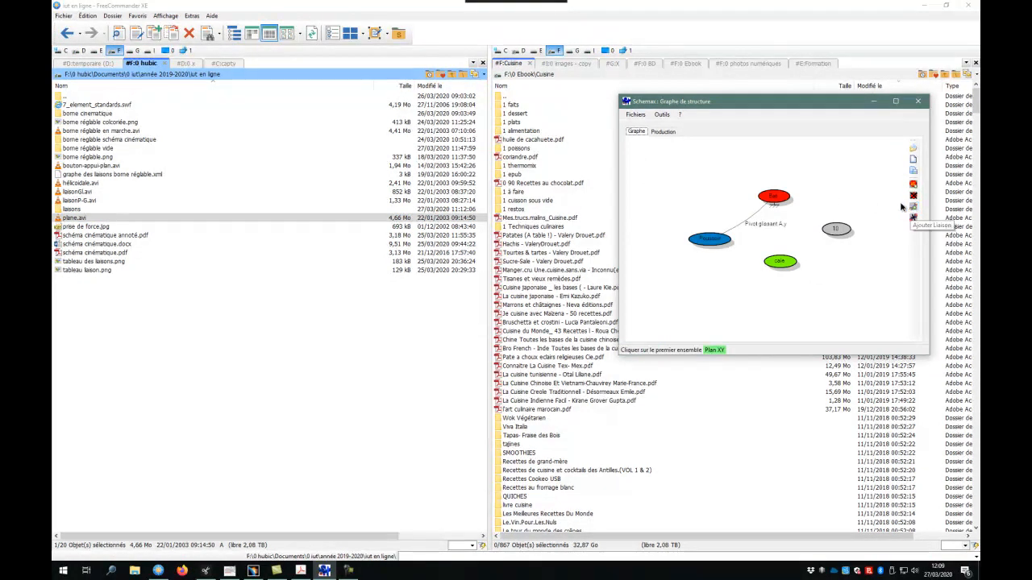
pyautogui.click(718, 243)
pyautogui.click(779, 263)
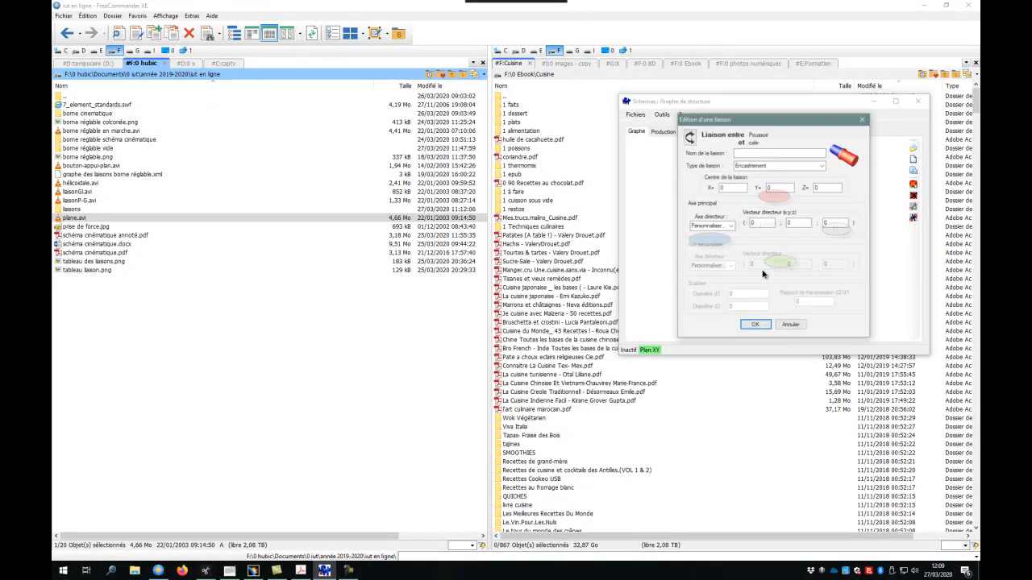
pyautogui.write('appui plan B')
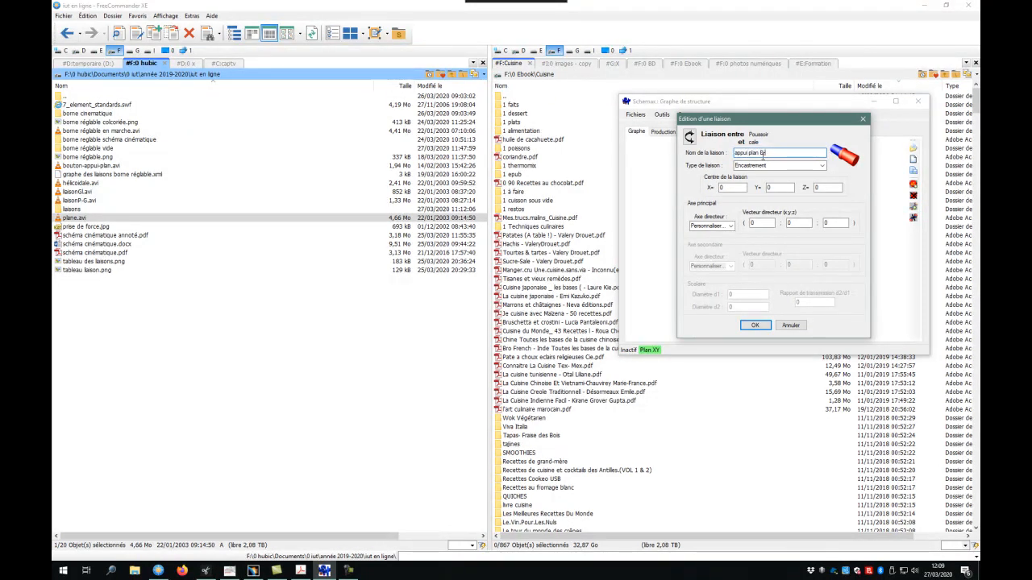
pyautogui.press('BackSpace')
pyautogui.press('BackSpace')
pyautogui.write('n')
pyautogui.click(765, 327)
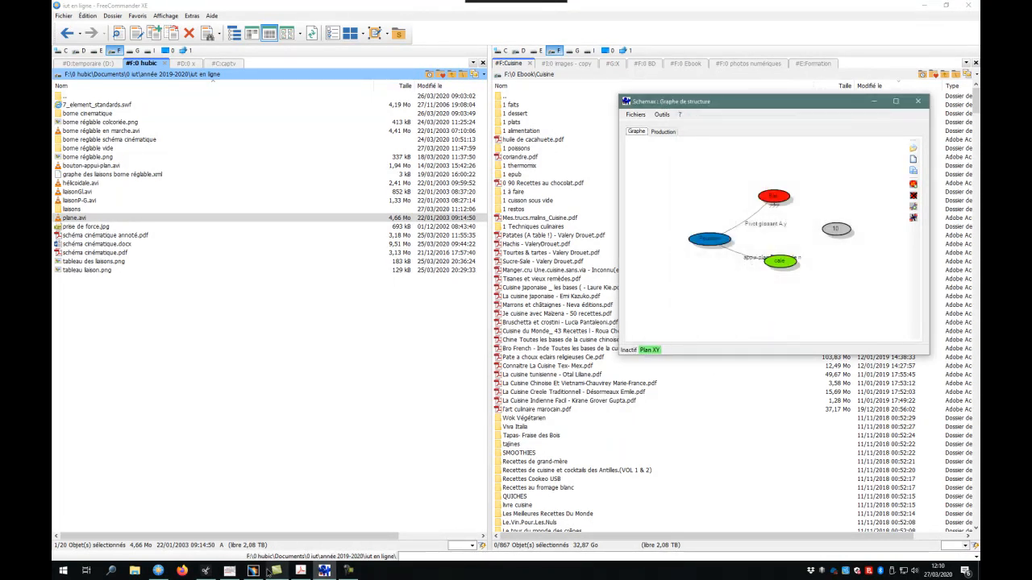
# Switch to GIMP, show layer B, and draw an arrow labelled n from point B perpendicular to the inclined contact face
pyautogui.click(230, 571)
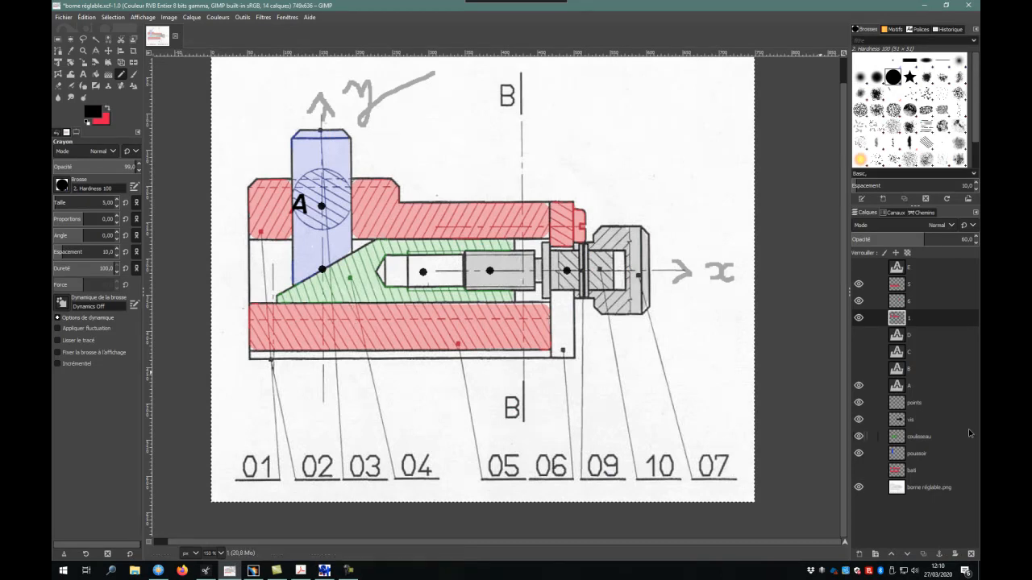
pyautogui.click(858, 369)
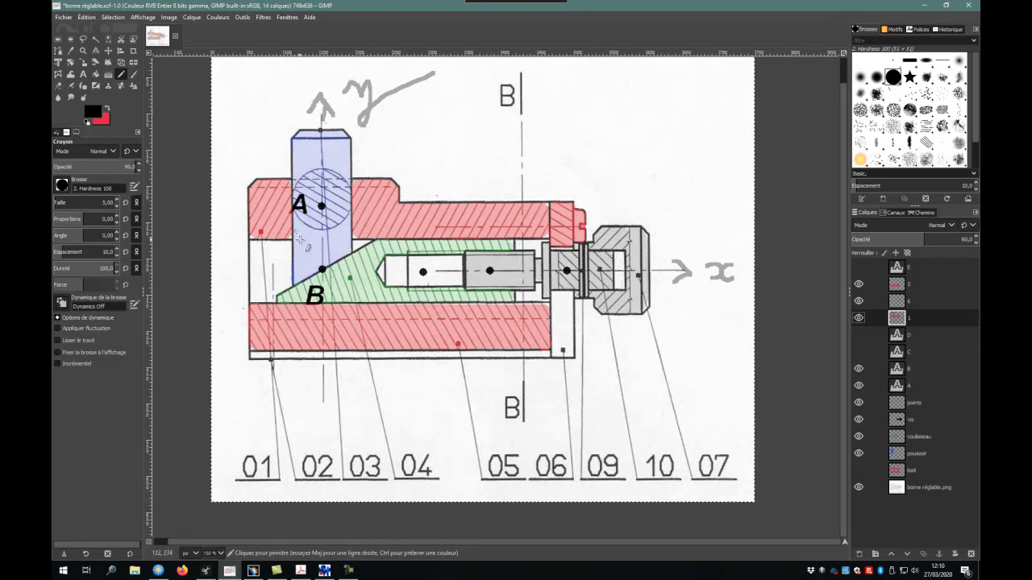
pyautogui.click(322, 270)
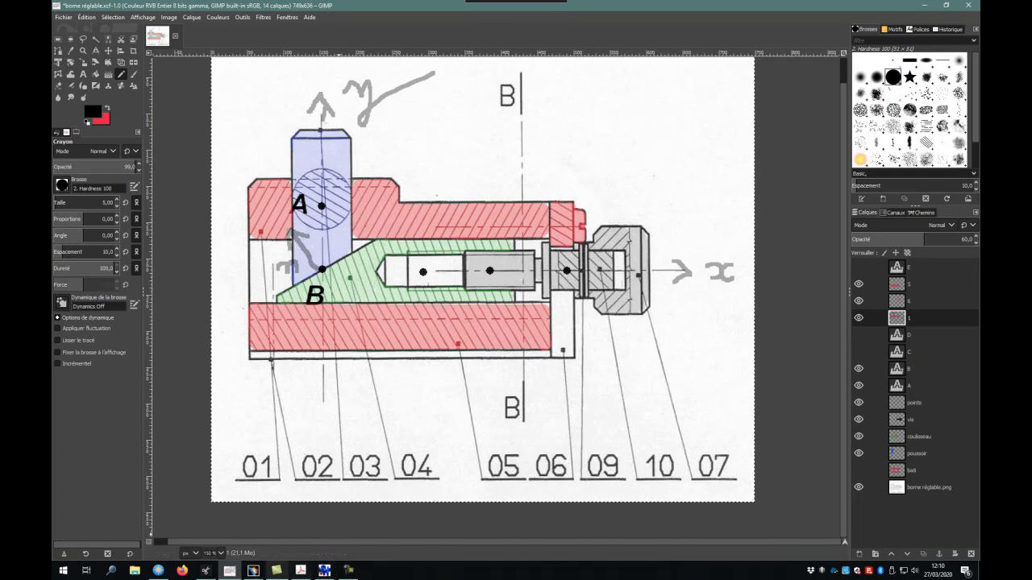
# Switch to FreeCommander and play the joint animation liaisonGl.avi in VLC
pyautogui.click(158, 571)
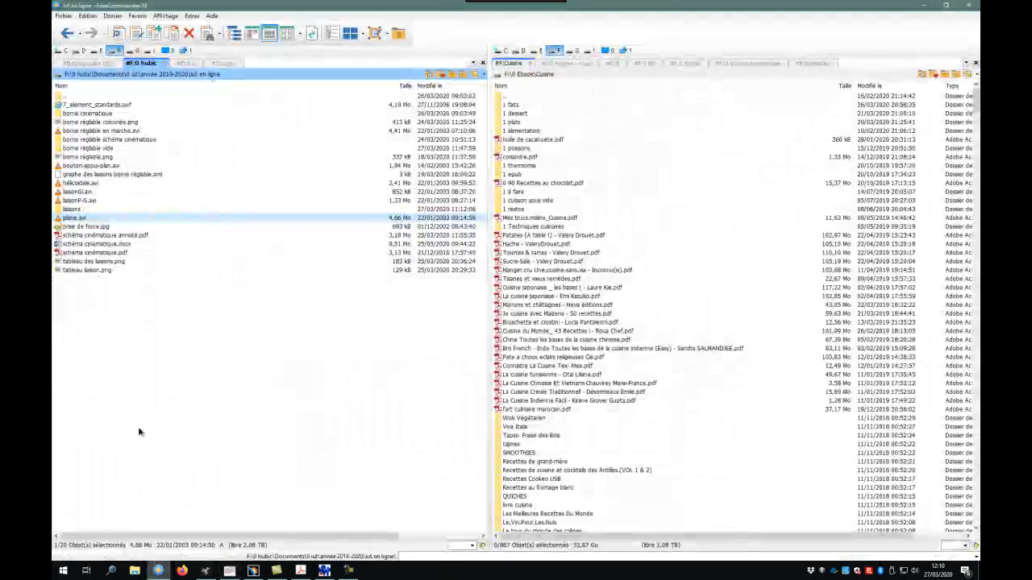
pyautogui.doubleClick(78, 192)
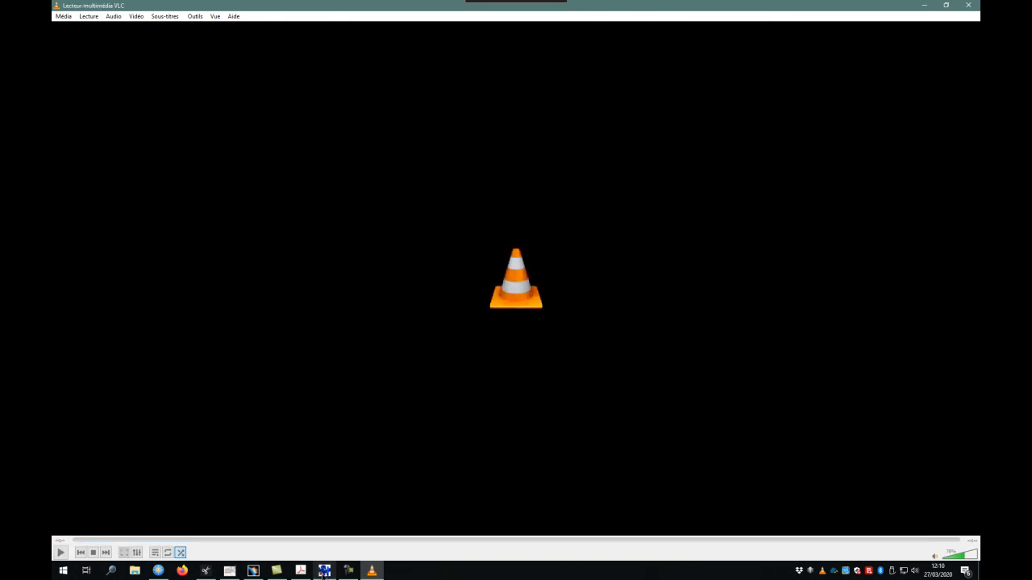
# Switch to Schemas and add a joint between Bati and cale named glissière C,x
pyautogui.click(324, 571)
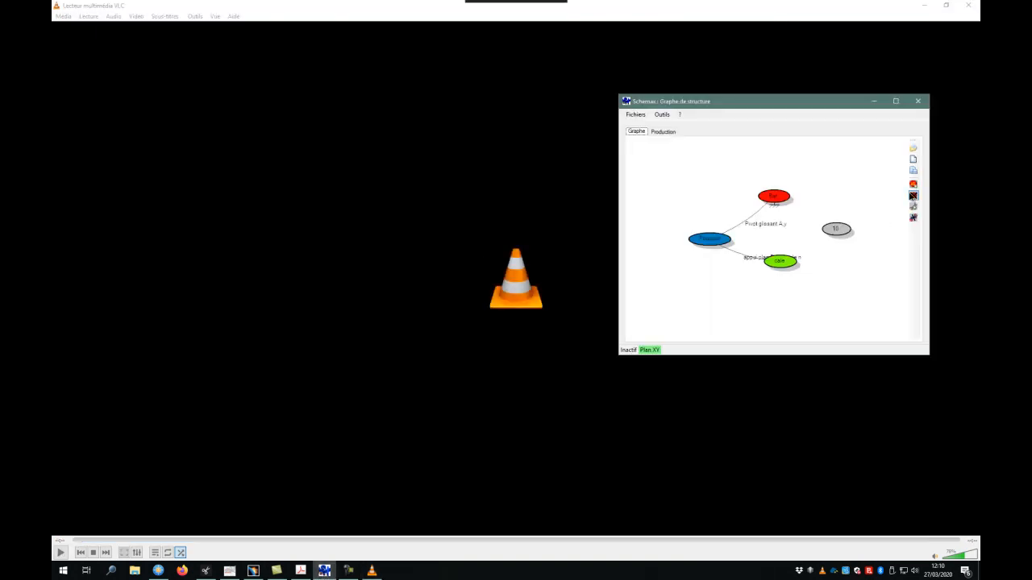
pyautogui.click(912, 206)
pyautogui.click(773, 198)
pyautogui.click(786, 263)
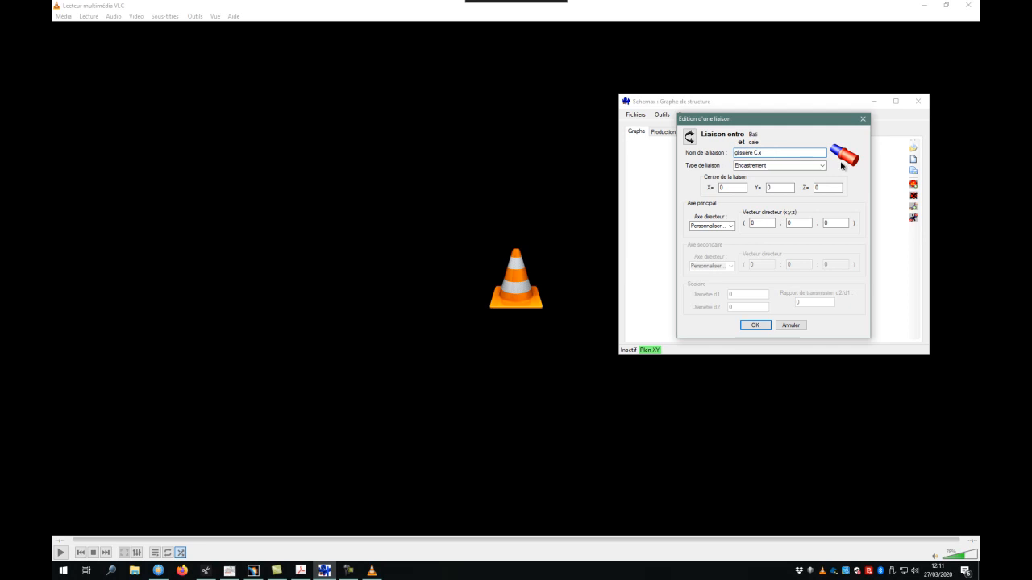
pyautogui.click(756, 325)
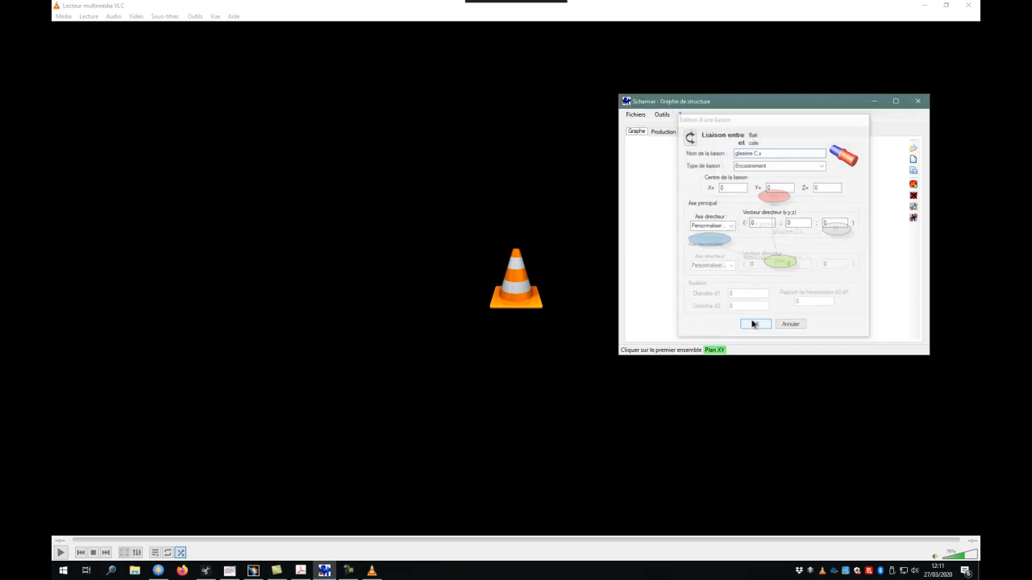
# Switch to GIMP and show the point label layers C and D on the drawing
pyautogui.click(230, 571)
pyautogui.click(859, 351)
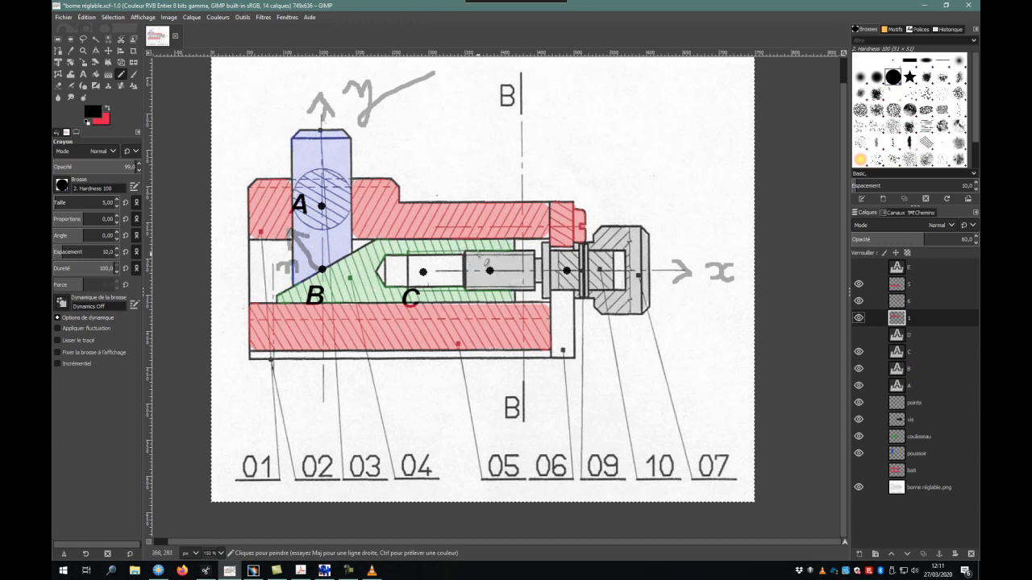
pyautogui.click(858, 334)
# Switch to Schemas and add a joint between solid 10 and cale named hélicoïdale D,x
pyautogui.click(324, 570)
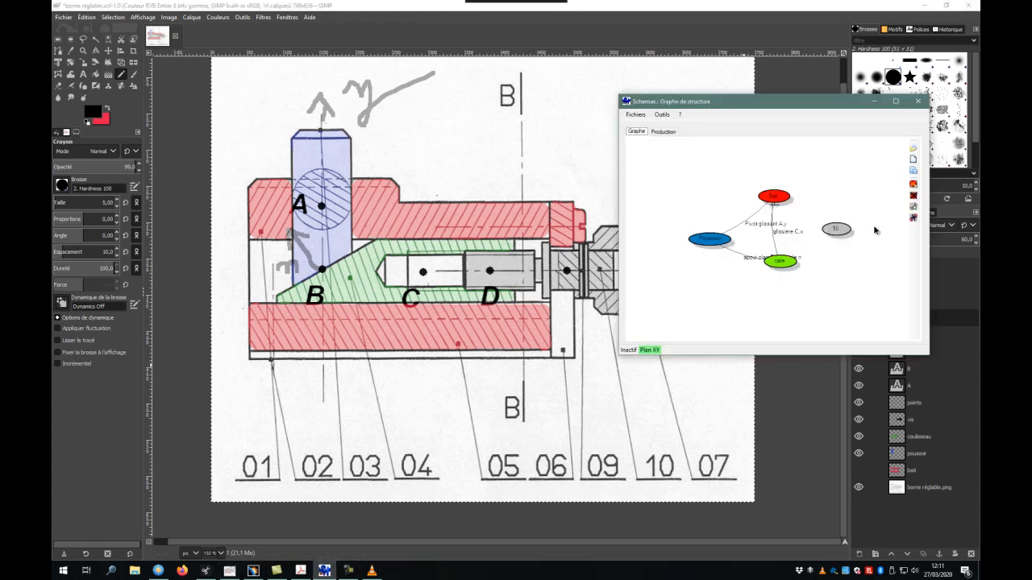
pyautogui.click(914, 206)
pyautogui.click(836, 229)
pyautogui.click(788, 265)
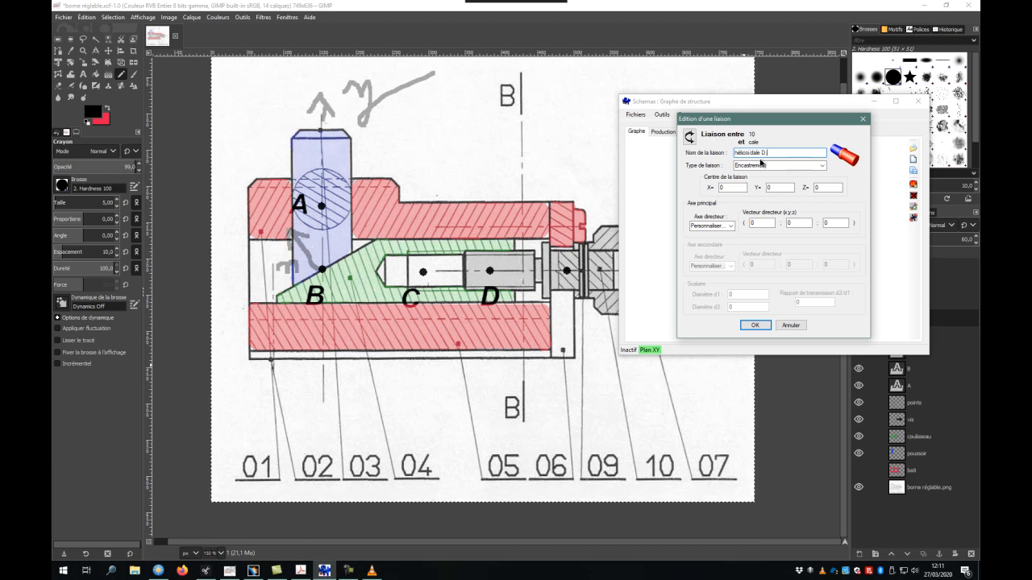
pyautogui.press('Return')
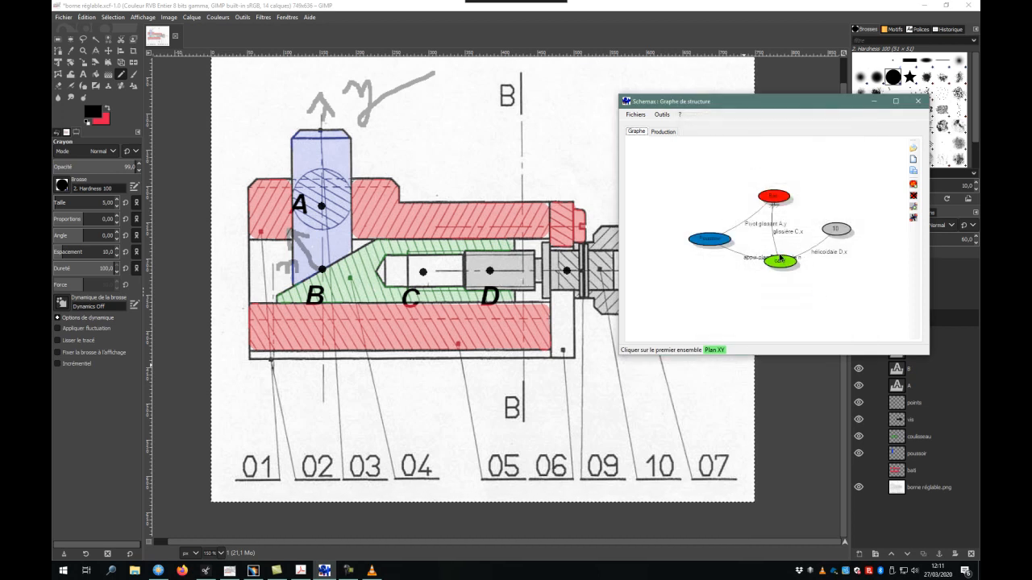
# Move the structure graph window slightly lower and start defining a new joint between Bati and solid 10
pyautogui.moveTo(751, 107); pyautogui.dragTo(764, 141)
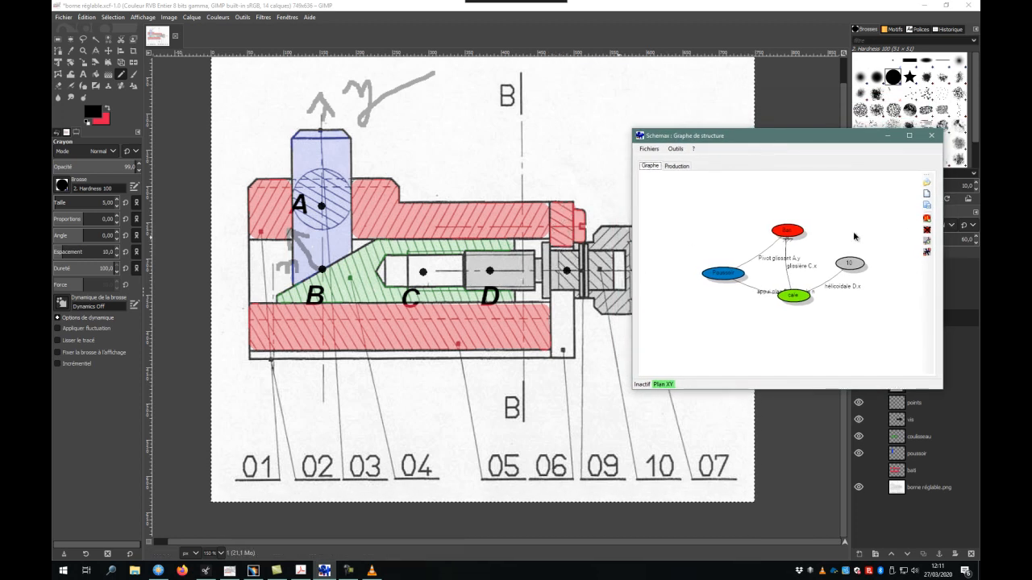
pyautogui.click(927, 242)
pyautogui.click(794, 231)
pyautogui.click(855, 264)
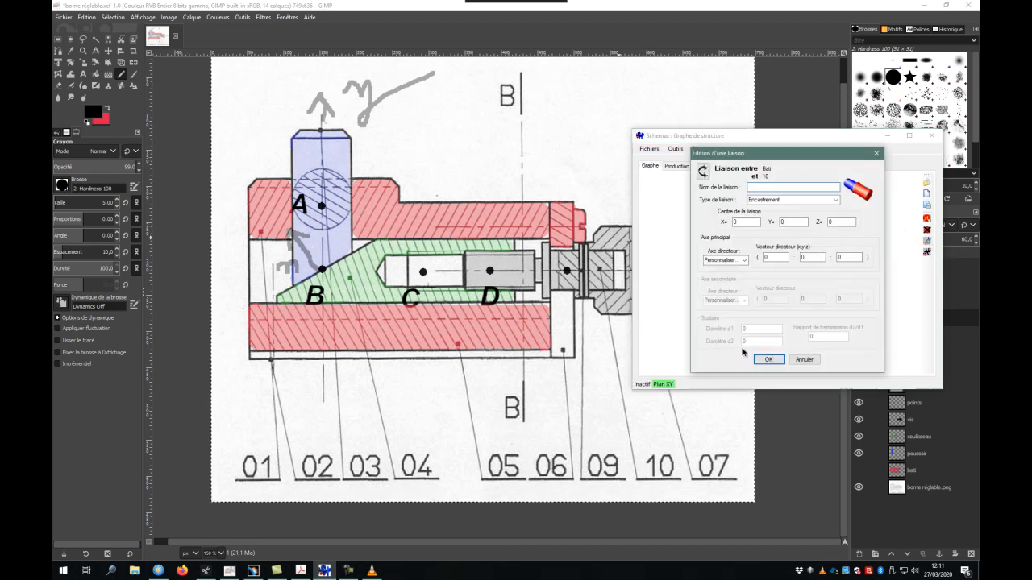
# Switch to CATIA and hide components 3 and 4 of the BORNE assembly, leaving the bâti and the screw shown
pyautogui.click(158, 571)
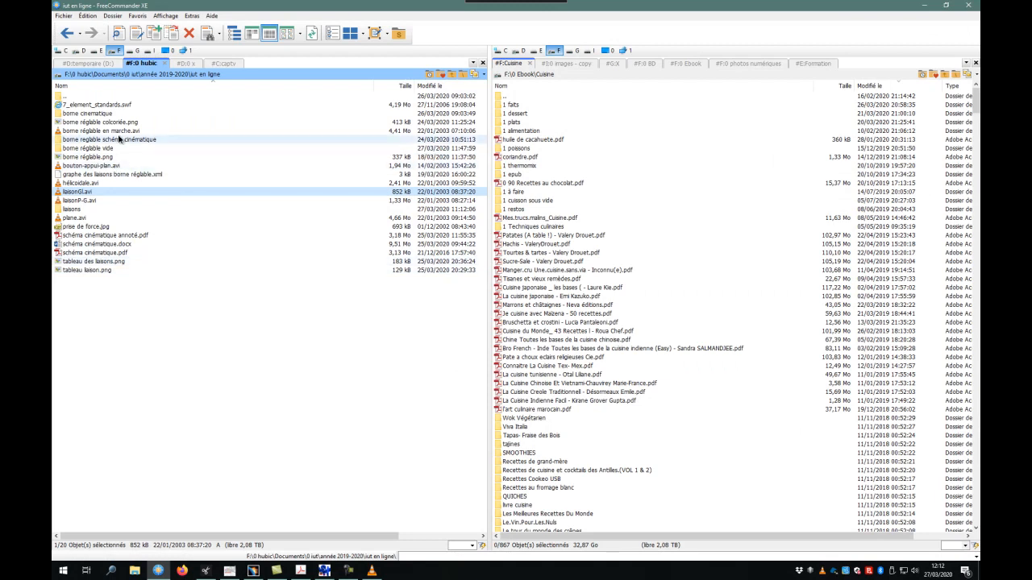
pyautogui.click(253, 571)
pyautogui.moveTo(576, 327); pyautogui.dragTo(512, 315)
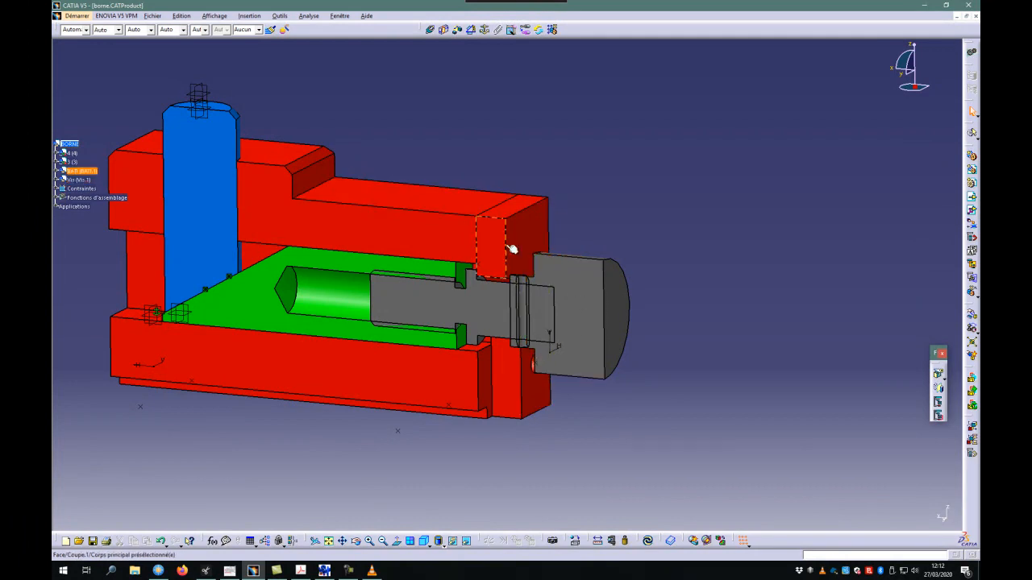
pyautogui.rightClick(70, 182)
pyautogui.click(87, 147)
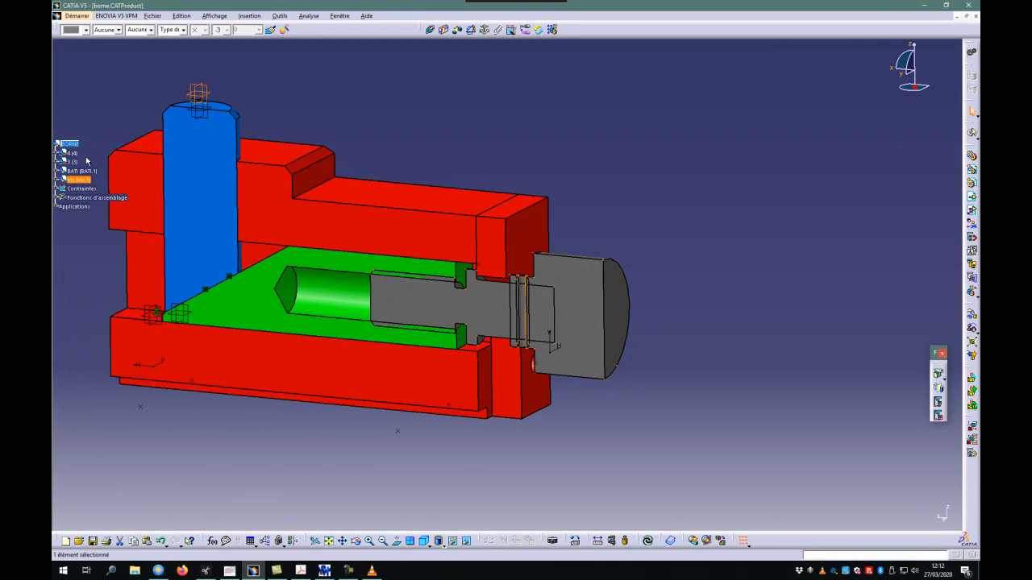
pyautogui.rightClick(70, 163)
pyautogui.click(95, 192)
pyautogui.rightClick(71, 152)
pyautogui.click(98, 185)
pyautogui.moveTo(295, 207); pyautogui.dragTo(347, 242)
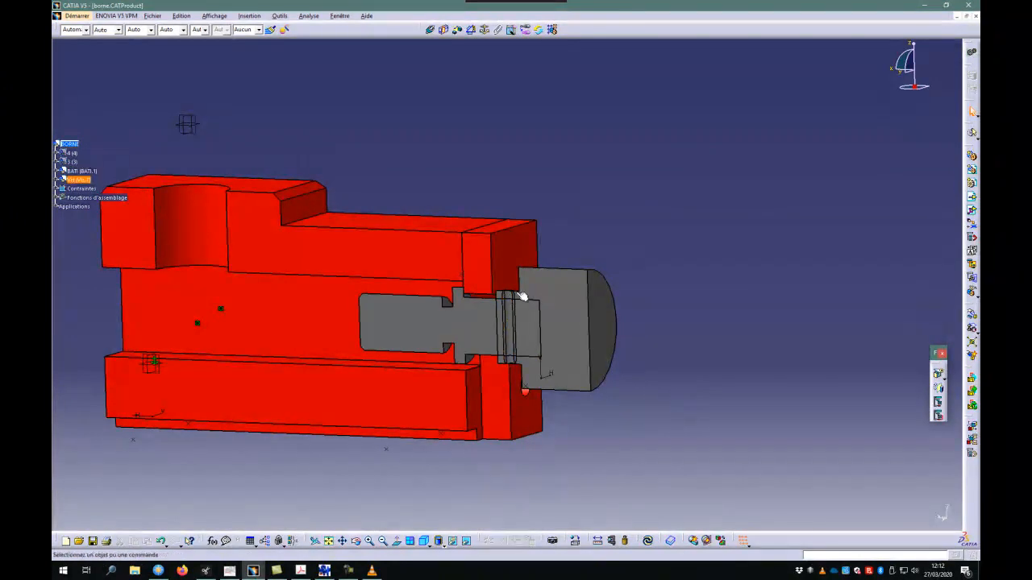
# Examine the contact between the screw's collar and the bâti in the sectioned assembly from several viewing angles
pyautogui.moveTo(409, 295); pyautogui.dragTo(450, 321)
pyautogui.moveTo(489, 342); pyautogui.dragTo(505, 183)
pyautogui.moveTo(516, 266); pyautogui.dragTo(576, 247)
pyautogui.moveTo(504, 347); pyautogui.dragTo(406, 353)
pyautogui.moveTo(656, 426); pyautogui.dragTo(502, 299)
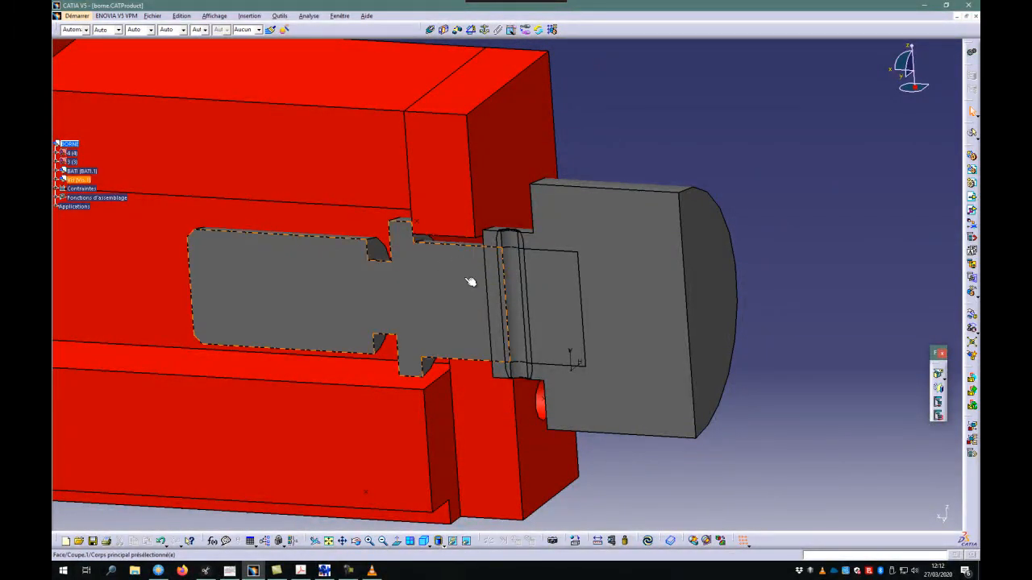
pyautogui.moveTo(475, 280); pyautogui.dragTo(373, 376)
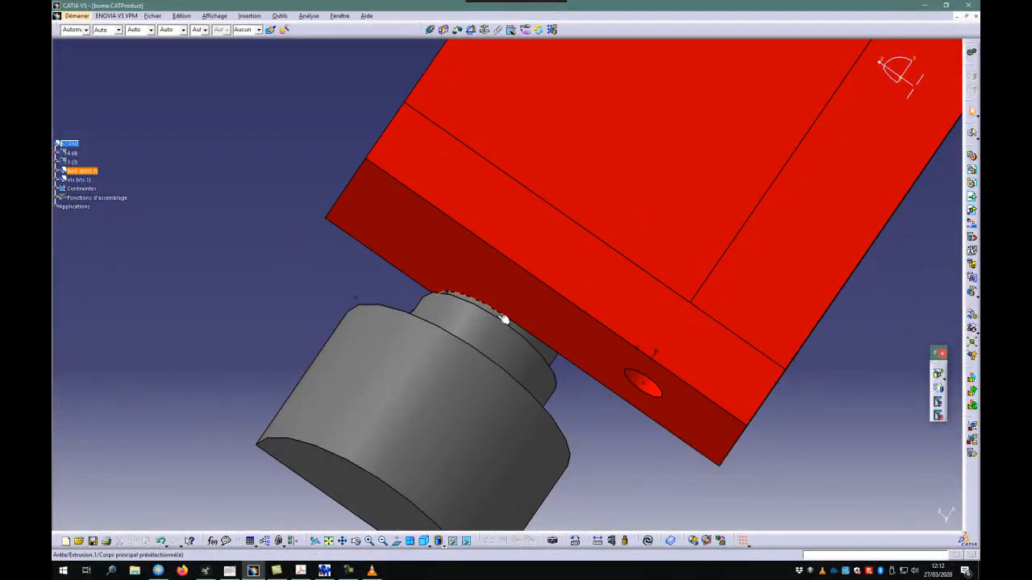
pyautogui.moveTo(508, 312); pyautogui.dragTo(538, 242)
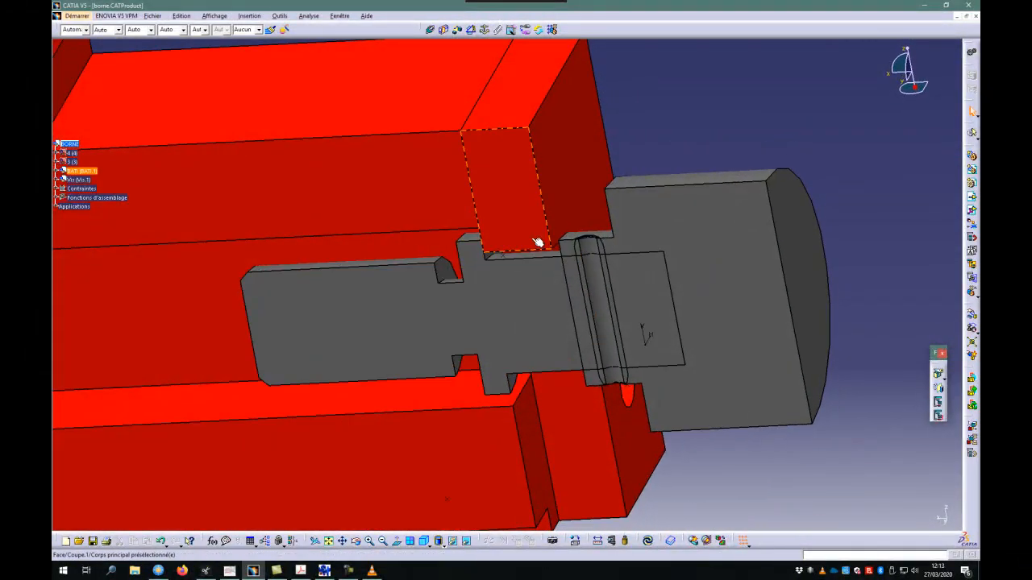
pyautogui.moveTo(529, 312)
pyautogui.mouseDown()
pyautogui.moveTo(544, 317)
pyautogui.moveTo(540, 276)
pyautogui.moveTo(556, 339)
pyautogui.moveTo(539, 322)
pyautogui.mouseUp()
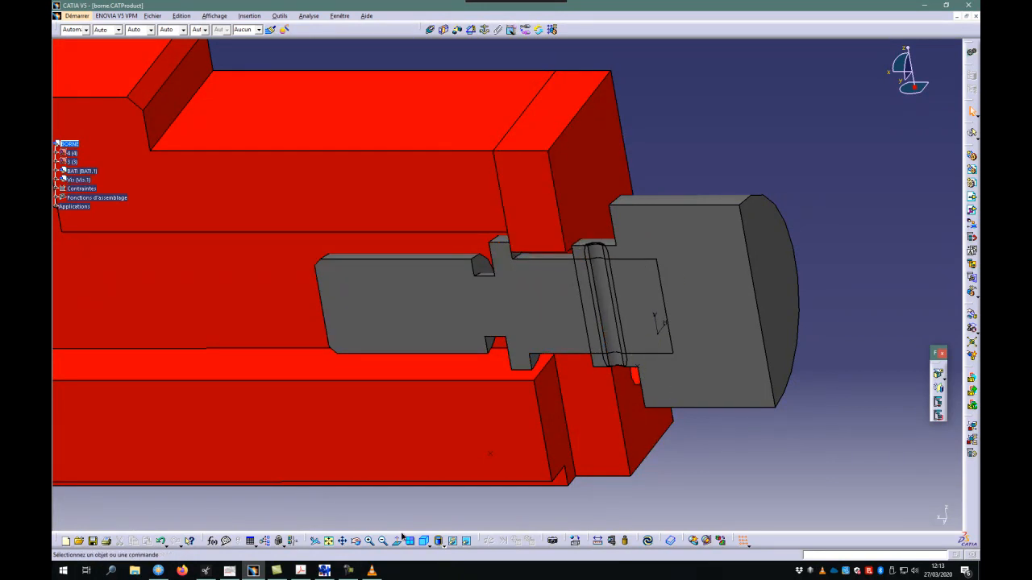
# Switch to Schemas and name the joint between Bati and solid 10 Pivot E,x
pyautogui.click(350, 571)
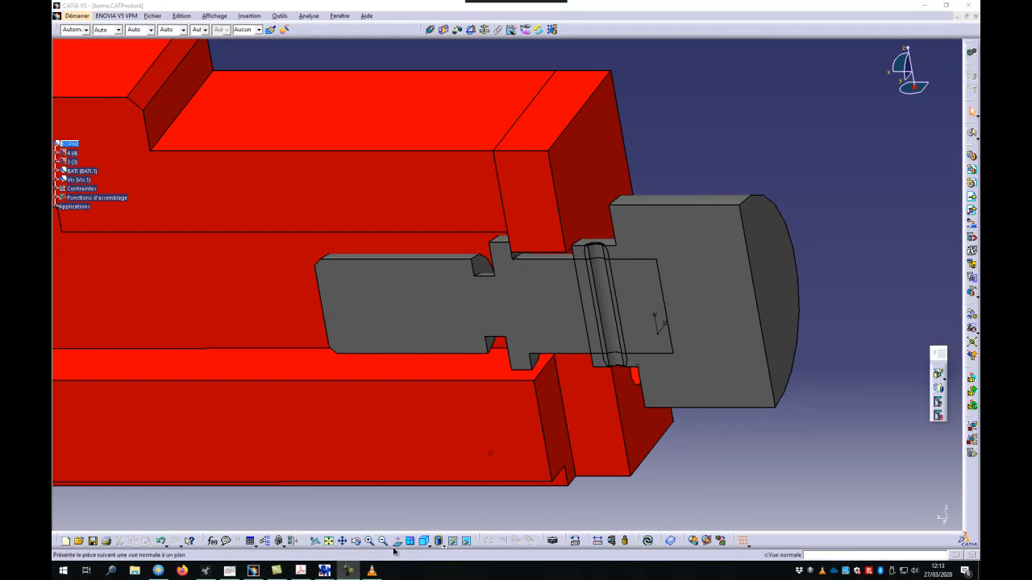
pyautogui.click(324, 571)
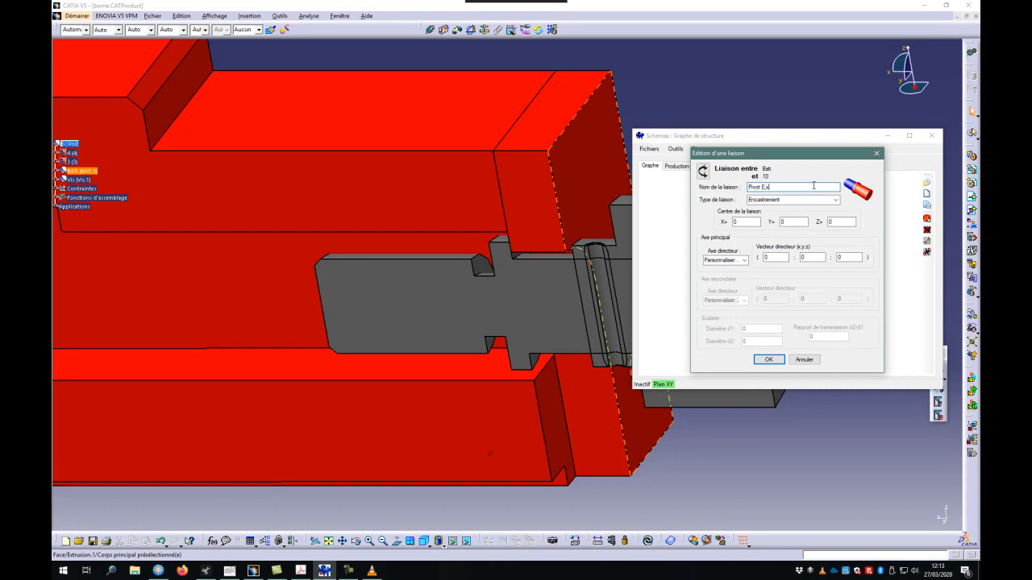
pyautogui.click(780, 362)
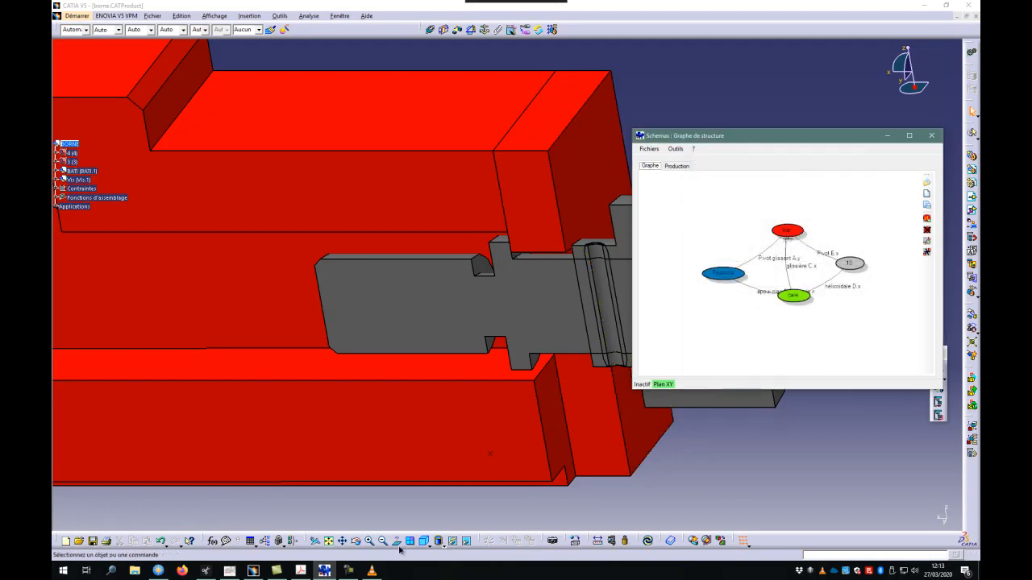
# Switch to GIMP and show the point label layer E on the drawing
pyautogui.hotkey('alt', 'Tab')
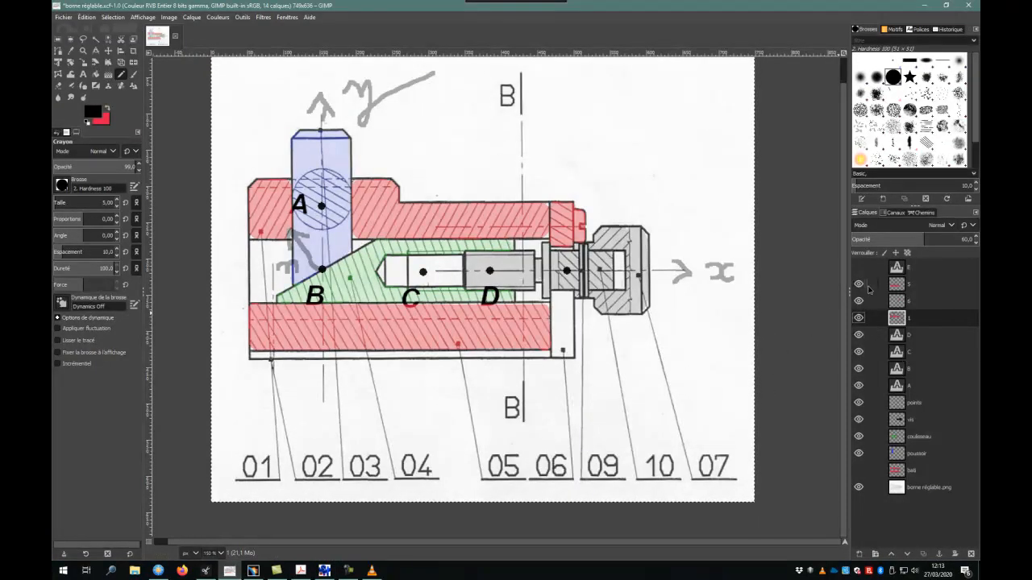
pyautogui.click(858, 266)
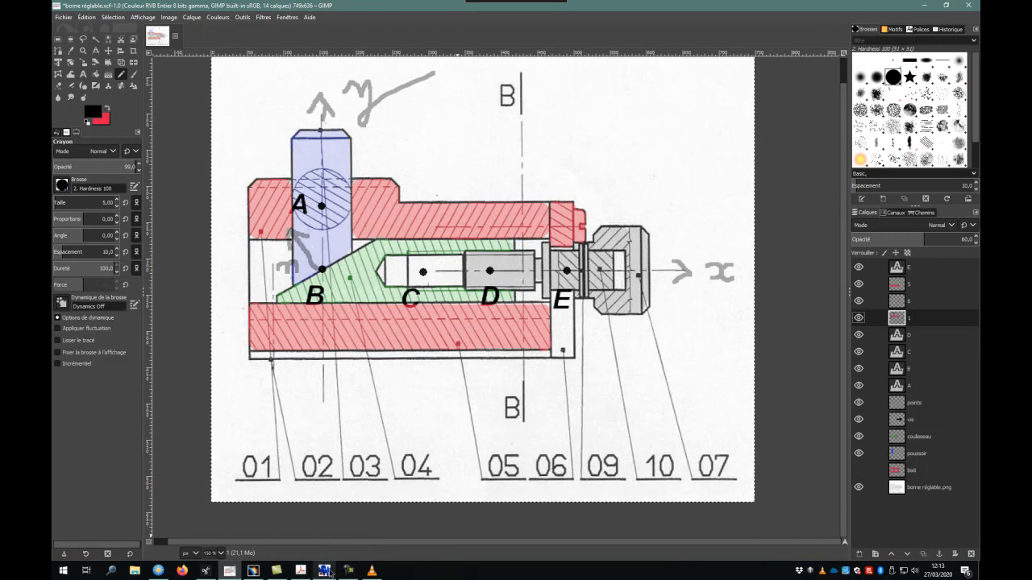
# Switch to Schemas and spread the four class nodes of the structure graph farther apart
pyautogui.click(324, 570)
pyautogui.rightClick(869, 294)
pyautogui.moveTo(790, 299); pyautogui.dragTo(779, 337)
pyautogui.moveTo(723, 275); pyautogui.dragTo(682, 277)
pyautogui.moveTo(791, 233)
pyautogui.mouseDown()
pyautogui.moveTo(766, 204)
pyautogui.moveTo(781, 217)
pyautogui.mouseUp()
pyautogui.moveTo(847, 264); pyautogui.dragTo(858, 279)
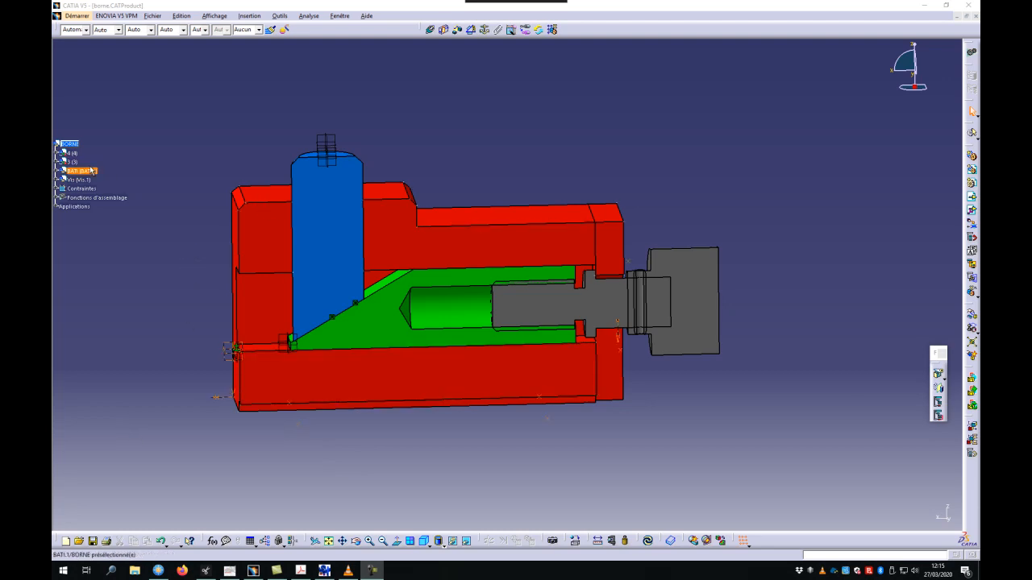
# In CATIA, insert a new part named schema into the BORNE assembly
pyautogui.rightClick(75, 143)
pyautogui.moveTo(107, 305)
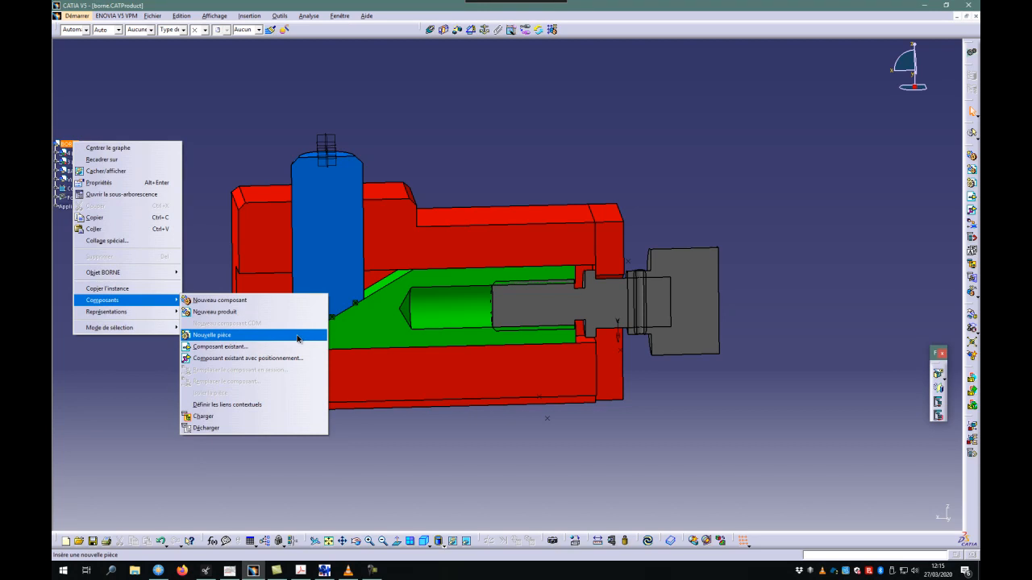
pyautogui.click(298, 336)
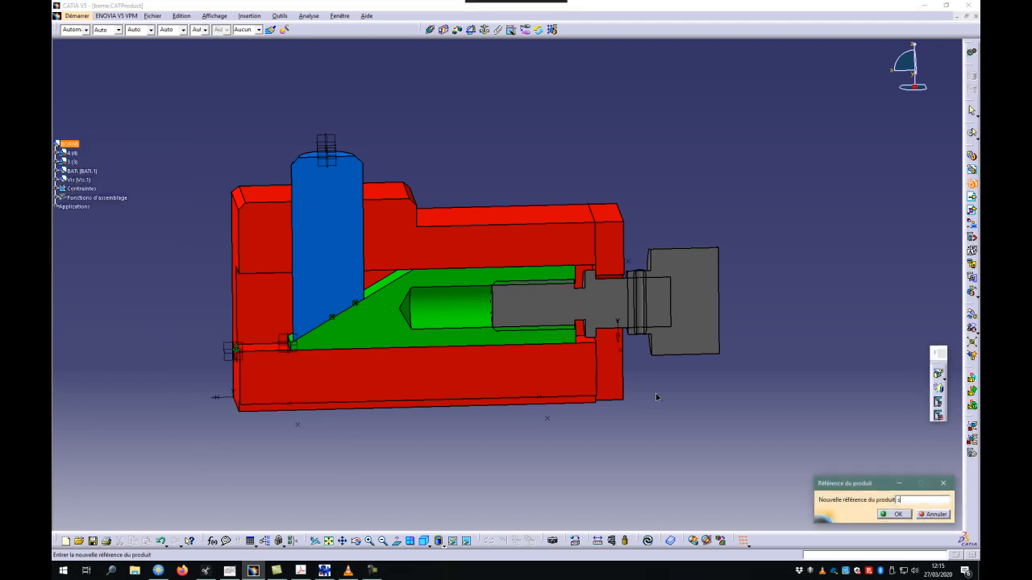
pyautogui.write('schema')
pyautogui.press('Return')
pyautogui.click(588, 326)
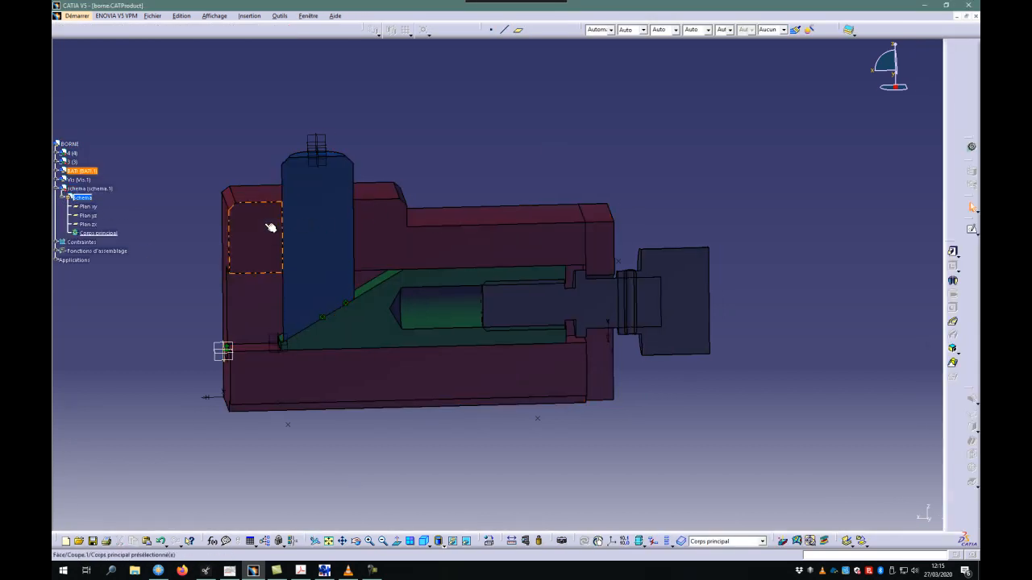
# Start a sketch on the bâti's section face and place a point inside the blue pusher at about H 25 mm, V 38 mm
pyautogui.click(969, 207)
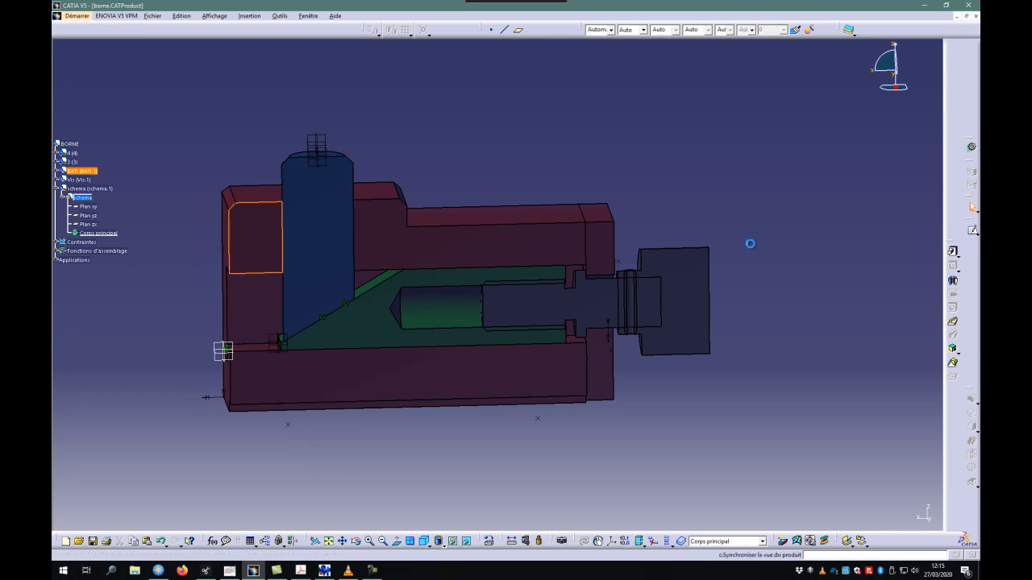
pyautogui.click(231, 235)
pyautogui.moveTo(544, 272); pyautogui.dragTo(590, 275)
pyautogui.click(972, 324)
pyautogui.click(972, 327)
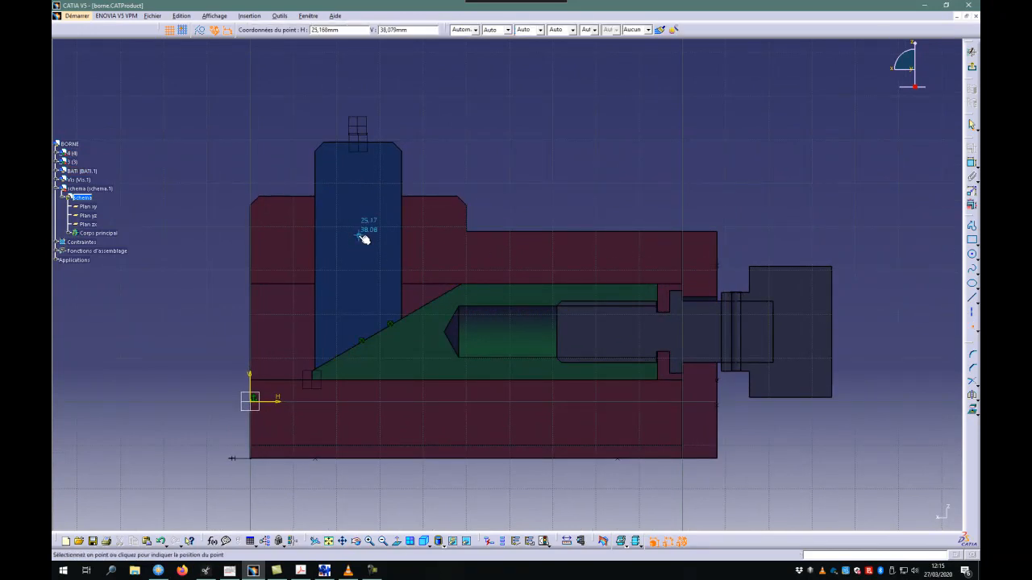
pyautogui.click(361, 235)
# Constrain the point to be equidistant from the blue pusher's two vertical edges
pyautogui.click(319, 176)
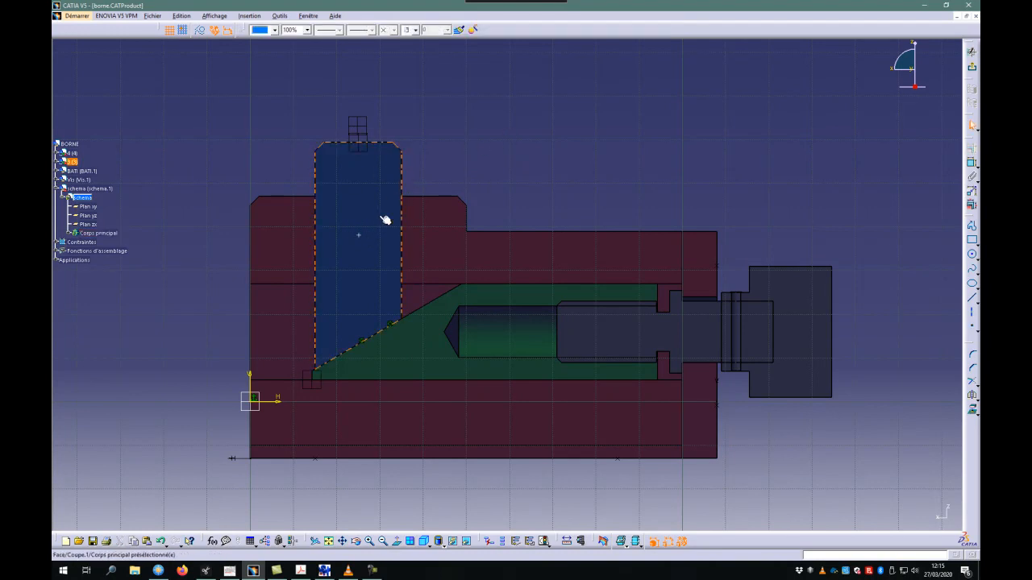
pyautogui.keyDown('ctrl'); pyautogui.click(364, 237); pyautogui.keyUp('ctrl')
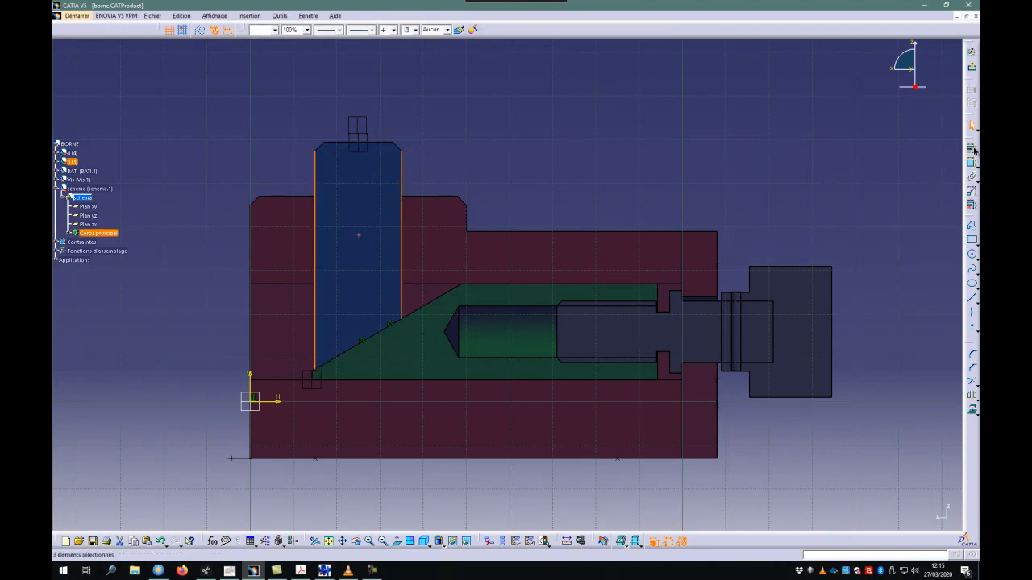
pyautogui.click(972, 395)
pyautogui.click(715, 349)
pyautogui.click(742, 365)
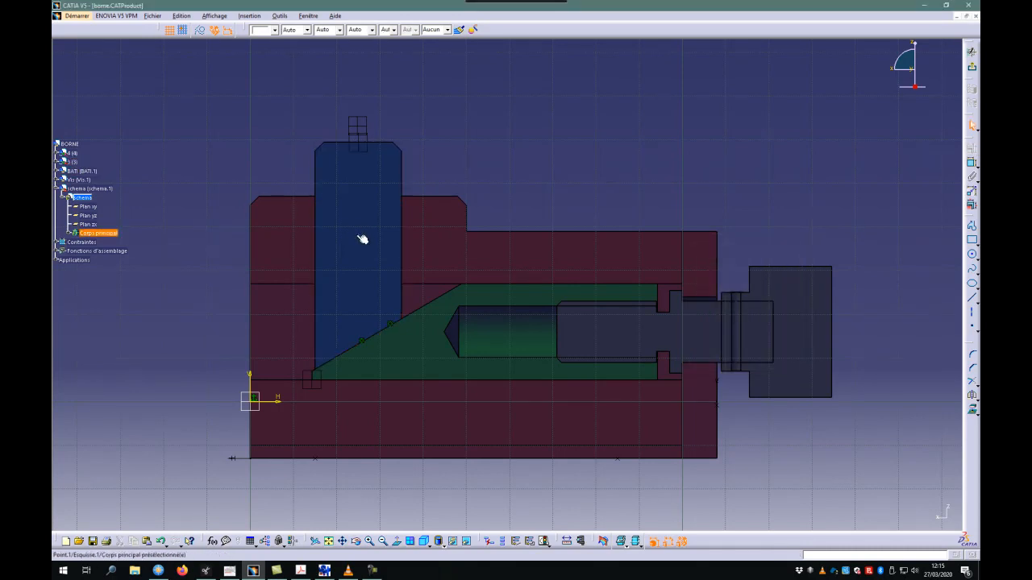
pyautogui.click(360, 237)
pyautogui.click(509, 158)
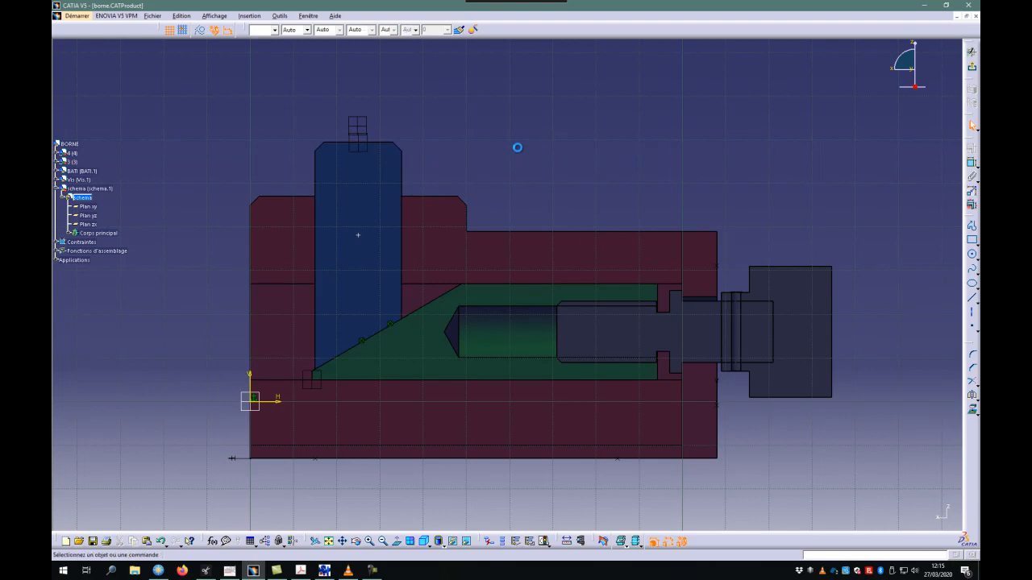
pyautogui.click(361, 239)
pyautogui.click(562, 141)
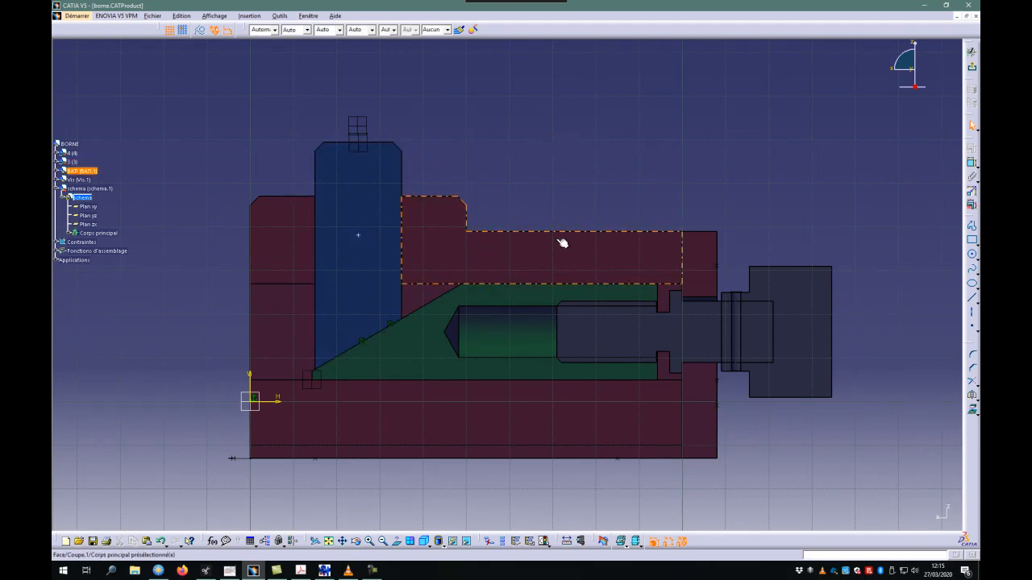
# Draw a vertical line about 23 mm long from the pusher's point down towards its inclined contact face
pyautogui.moveTo(520, 150); pyautogui.dragTo(509, 131)
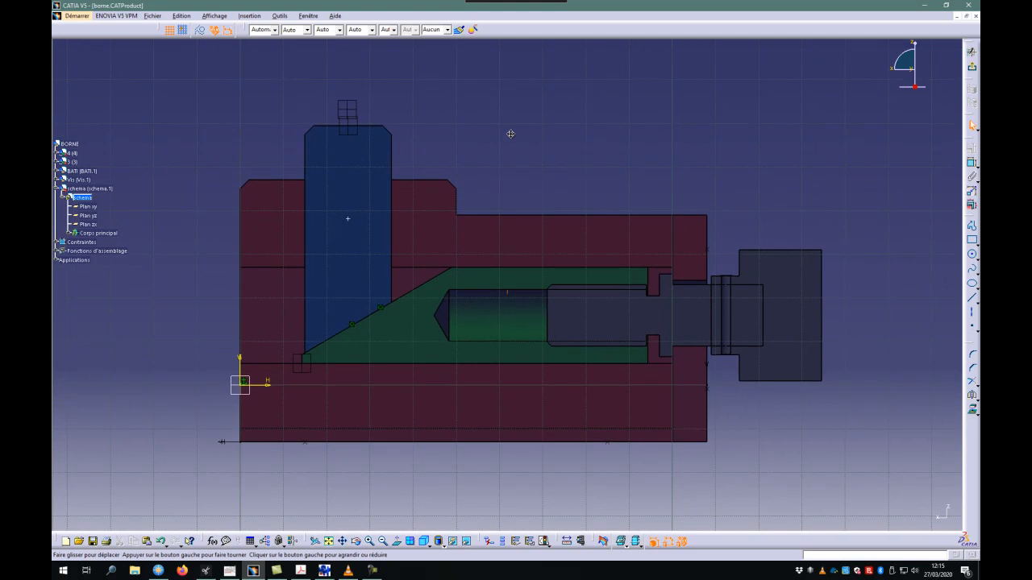
pyautogui.click(971, 298)
pyautogui.click(347, 216)
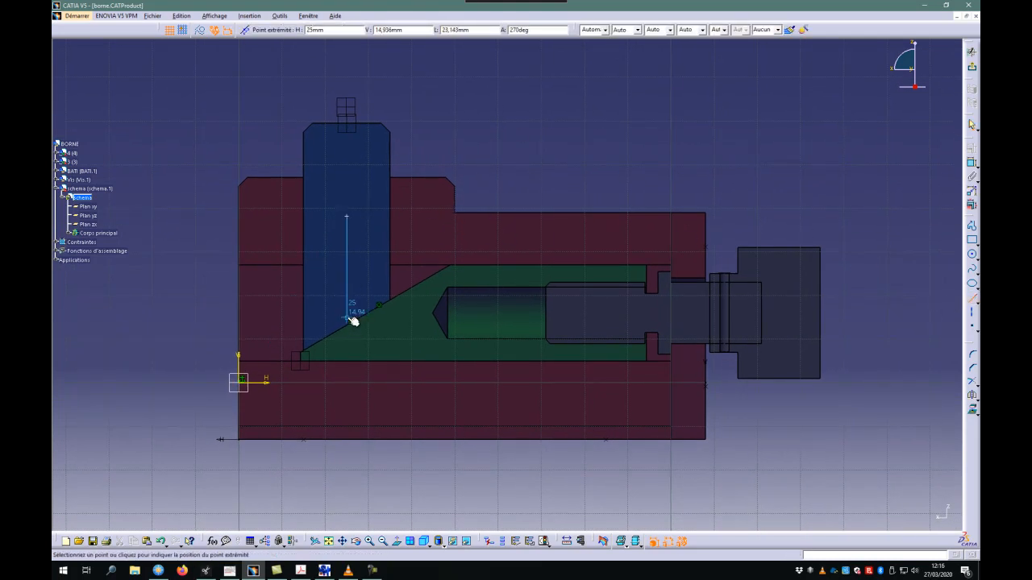
pyautogui.click(350, 320)
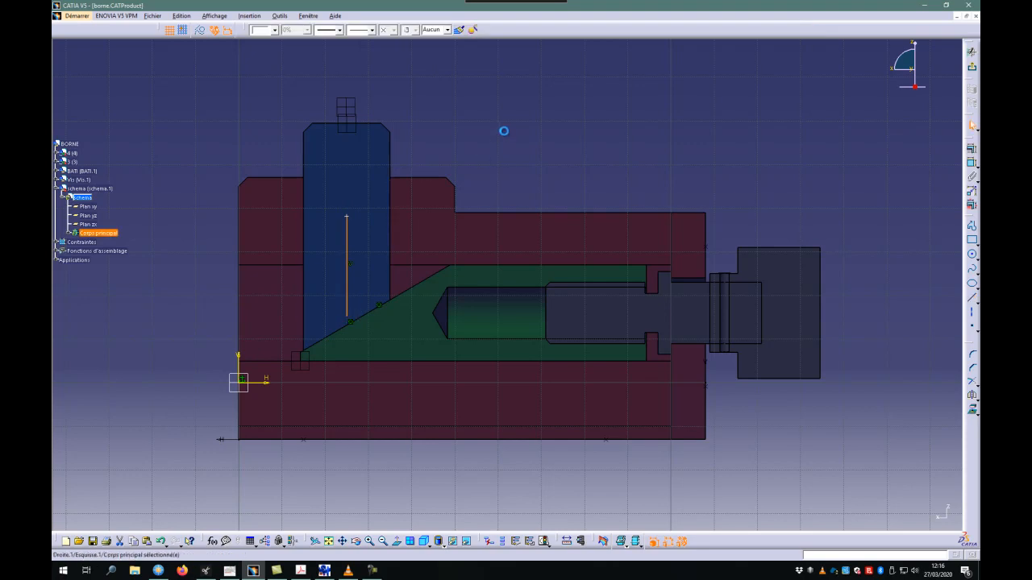
# Place a point at the vertical line's lower end and constrain it coincident with the pusher's inclined edge
pyautogui.click(965, 324)
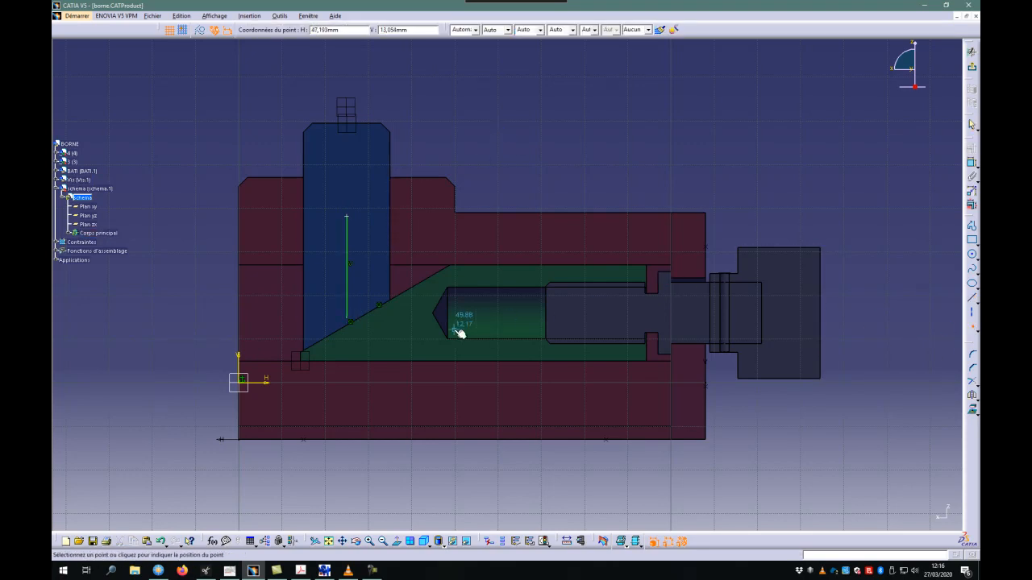
pyautogui.click(351, 328)
pyautogui.click(365, 310)
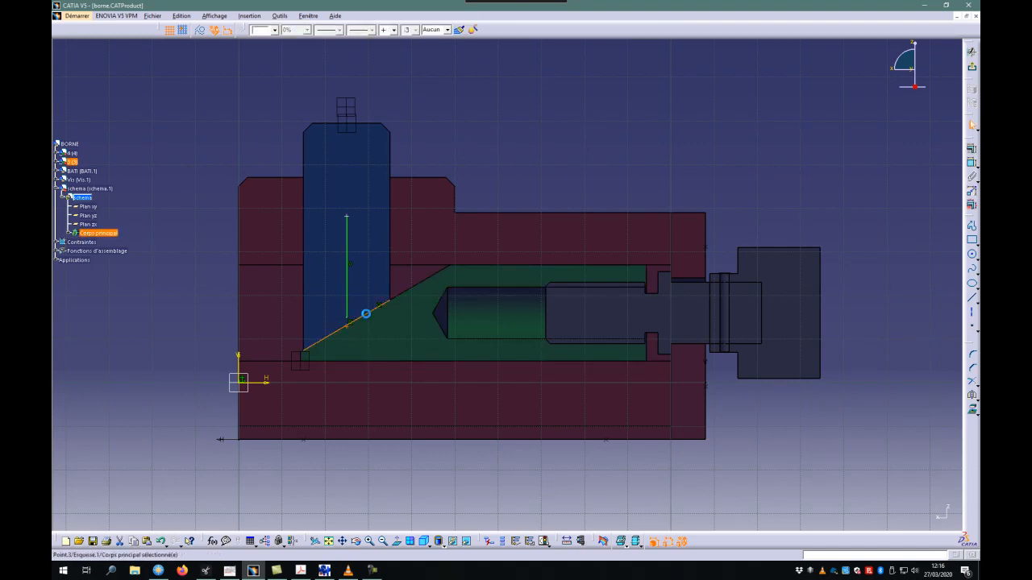
pyautogui.click(971, 161)
pyautogui.click(768, 272)
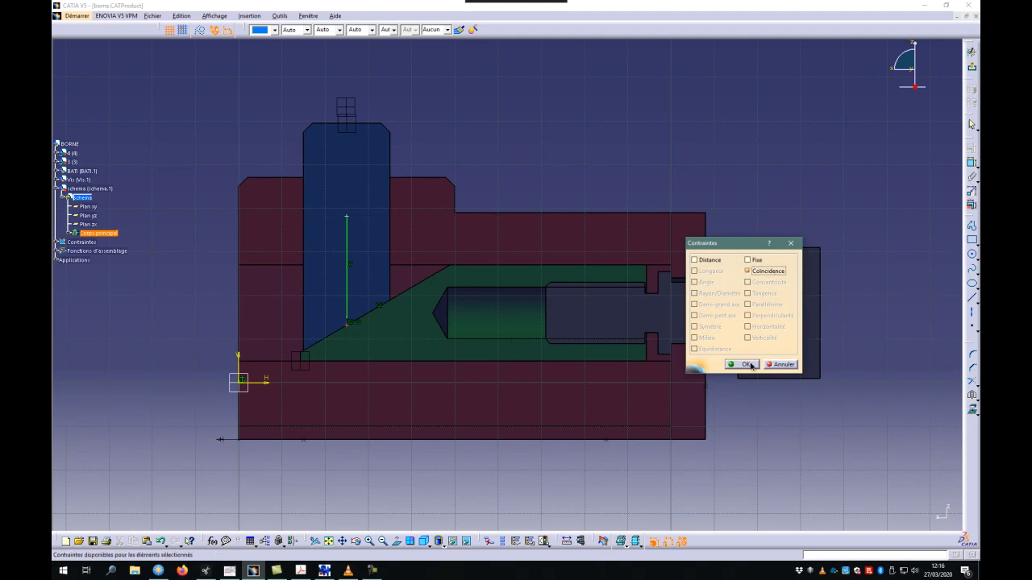
pyautogui.click(745, 365)
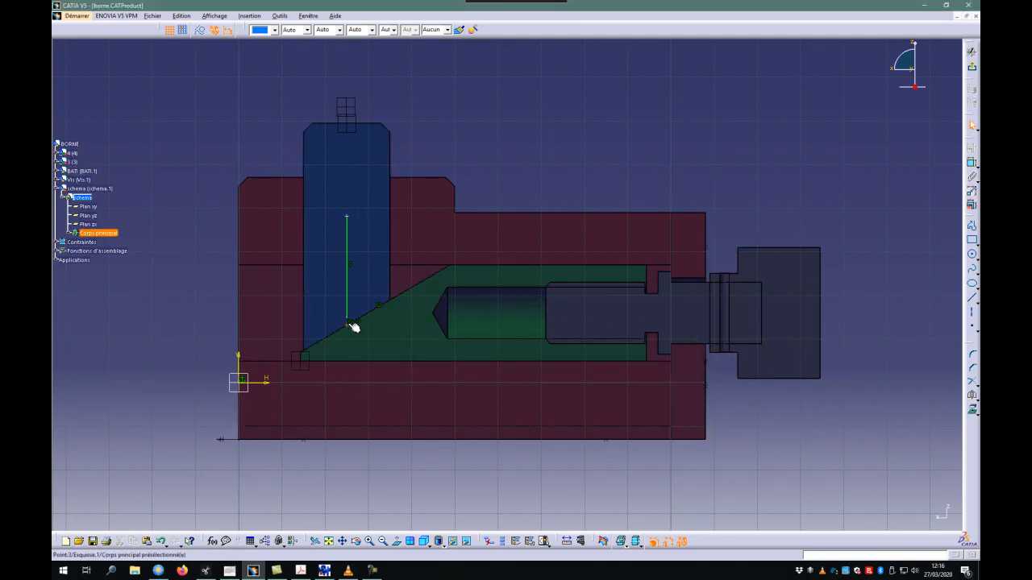
# Place a point in the green cale's bore and constrain it equidistant from the bâti's two horizontal guide edges
pyautogui.moveTo(575, 274); pyautogui.dragTo(513, 286)
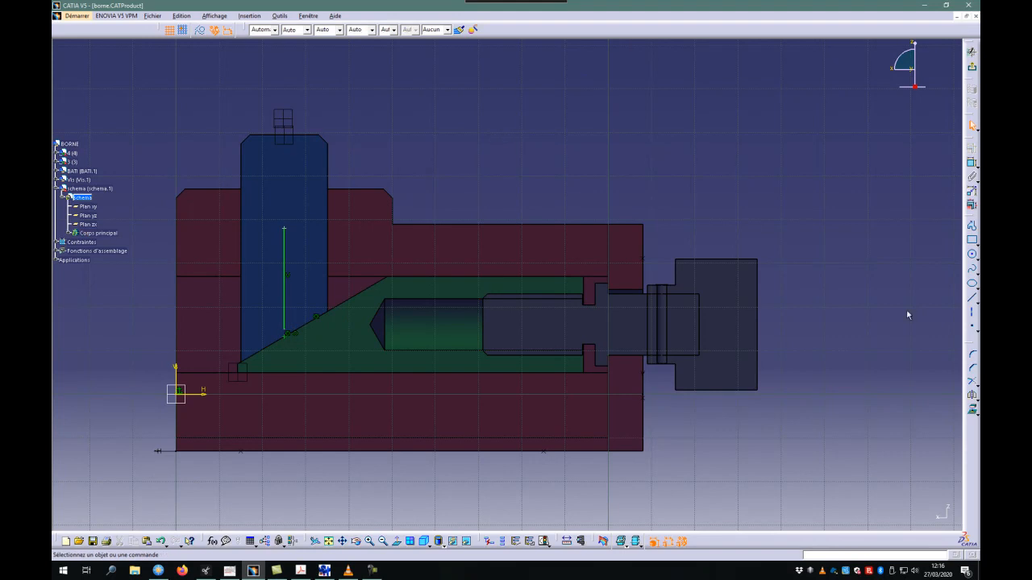
pyautogui.click(972, 326)
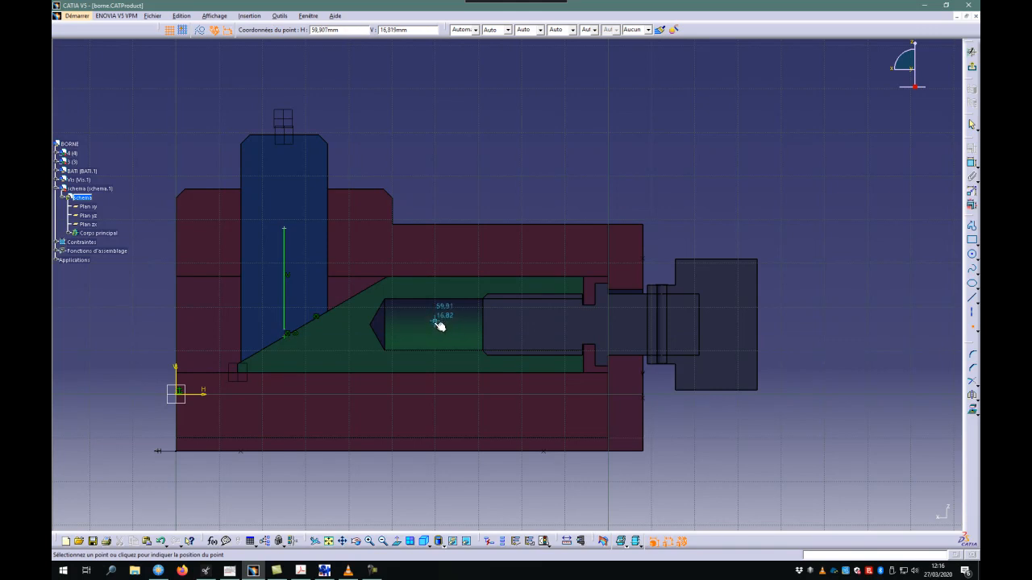
pyautogui.click(435, 323)
pyautogui.click(462, 281)
pyautogui.click(438, 326)
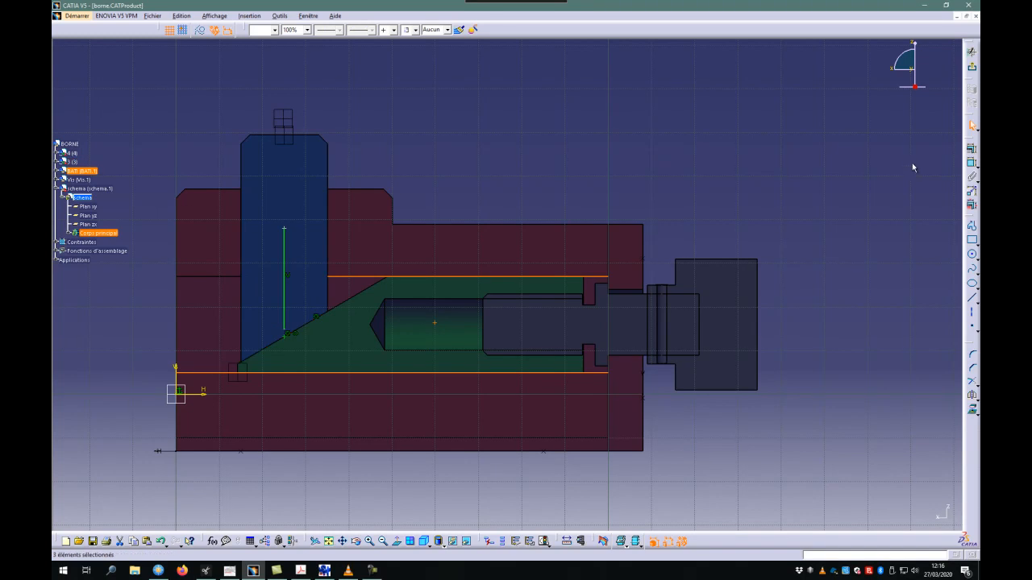
pyautogui.click(972, 148)
pyautogui.click(732, 348)
pyautogui.click(742, 365)
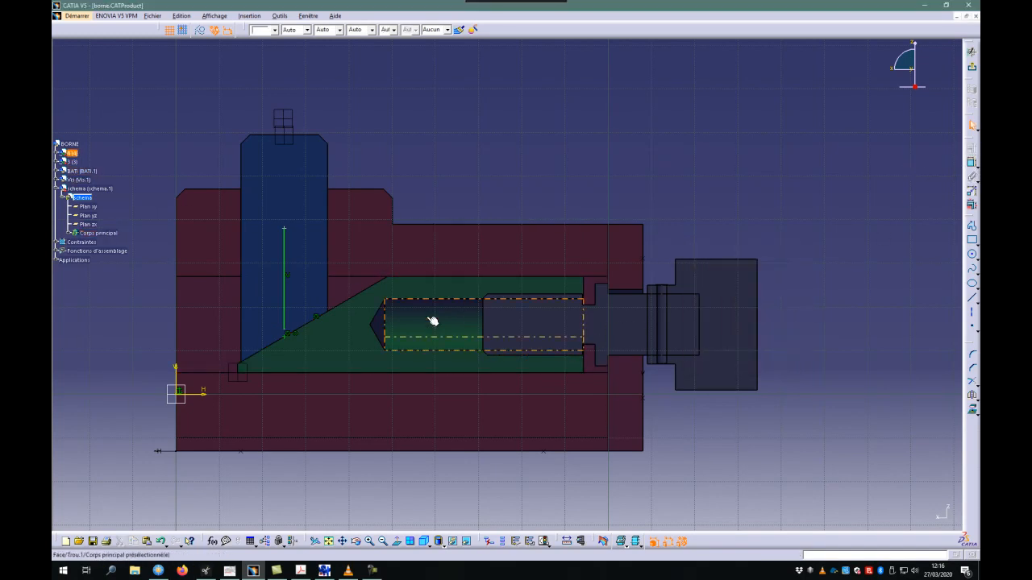
pyautogui.click(443, 328)
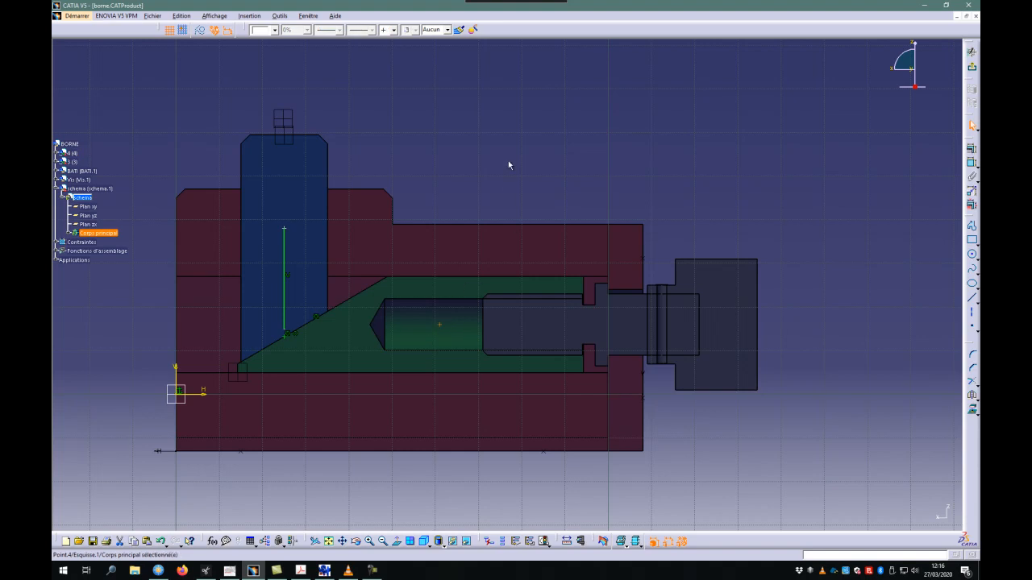
# Place another point inside the screw's threaded section, level with the point in the cale's bore
pyautogui.click(972, 312)
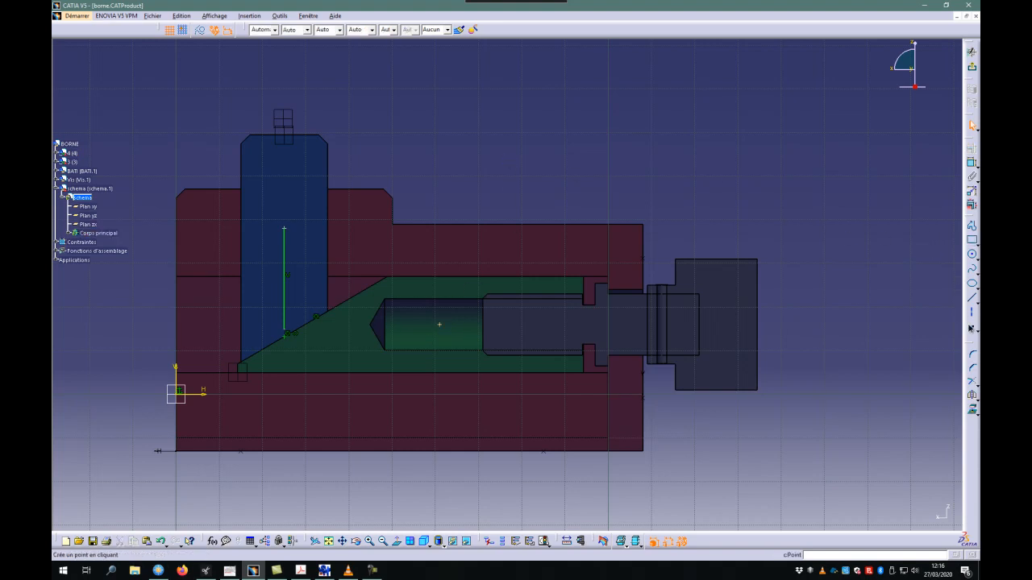
pyautogui.click(968, 318)
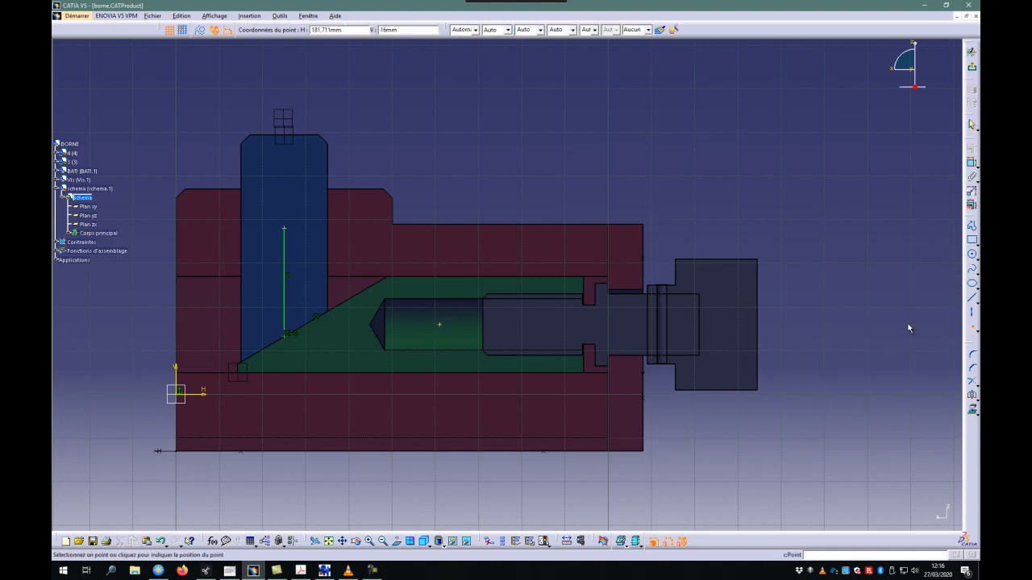
pyautogui.click(533, 324)
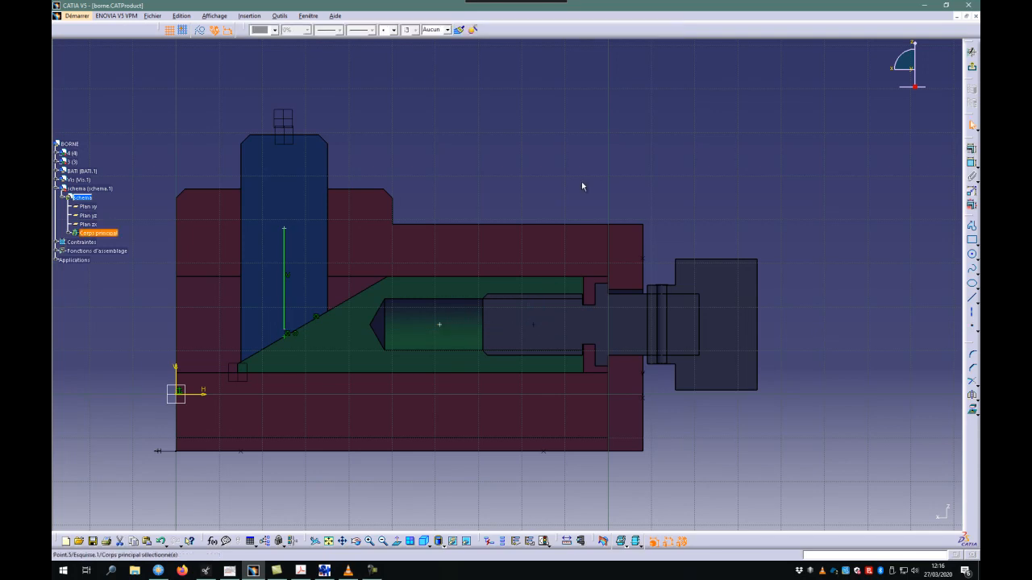
# Place a point on the screw's shank in the bâti's end wall, at about H 104 mm, level with the other two axis points
pyautogui.click(971, 326)
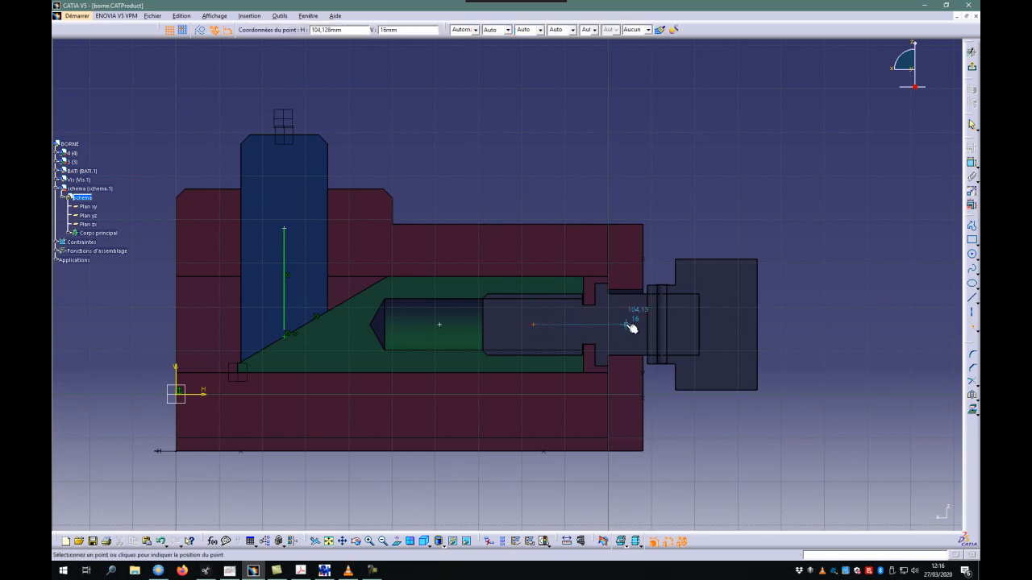
pyautogui.click(628, 325)
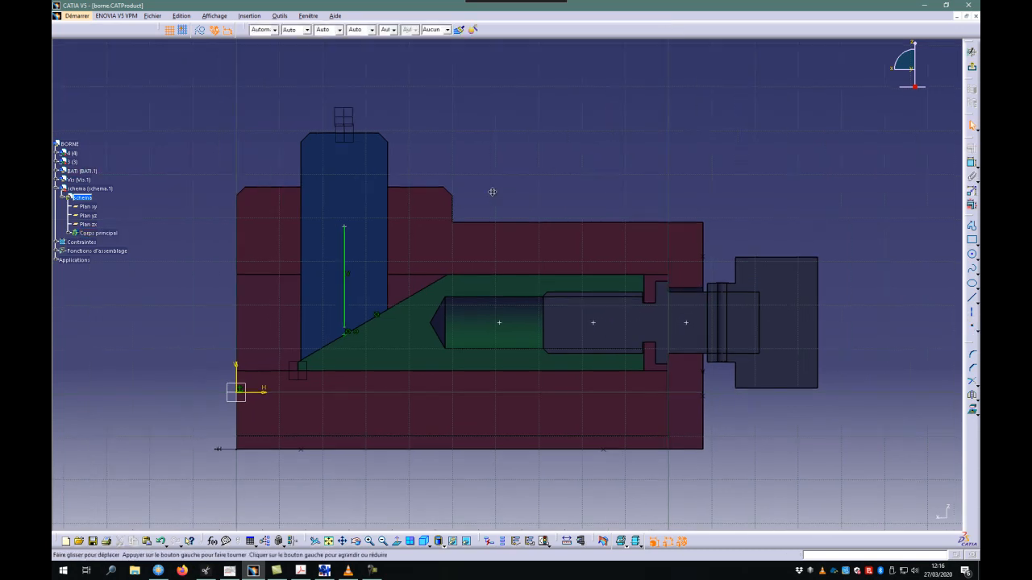
pyautogui.moveTo(489, 200); pyautogui.dragTo(488, 202)
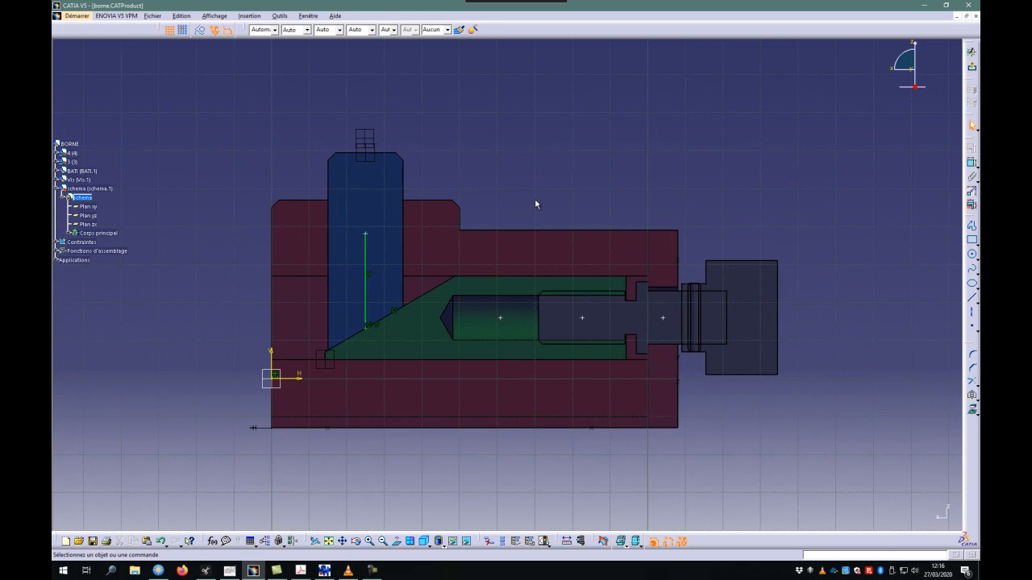
# Draw a horizontal line from the point in the cale's bore to the point in the bâti's end wall and exit the sketch
pyautogui.click(971, 300)
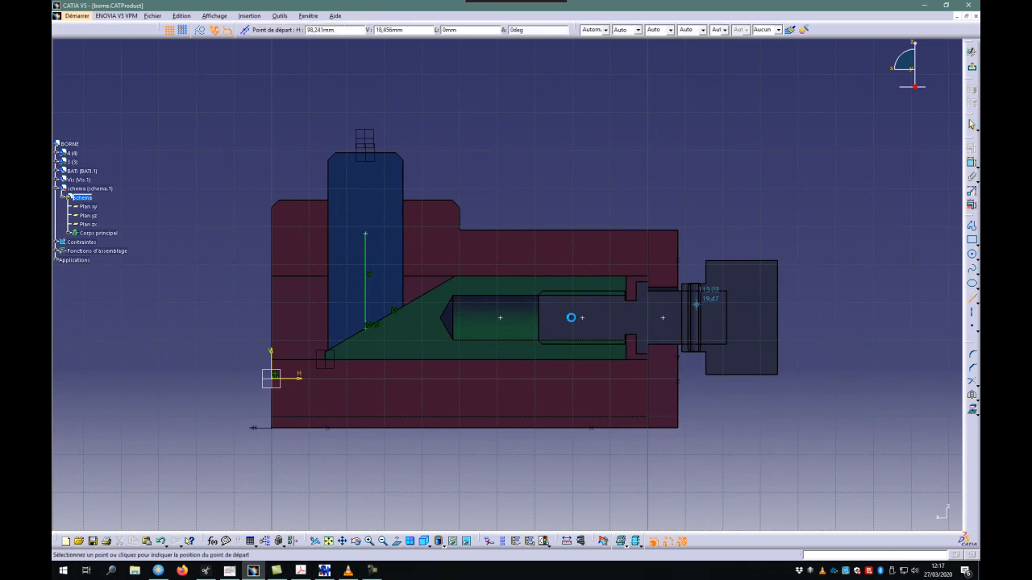
pyautogui.click(501, 319)
pyautogui.click(676, 321)
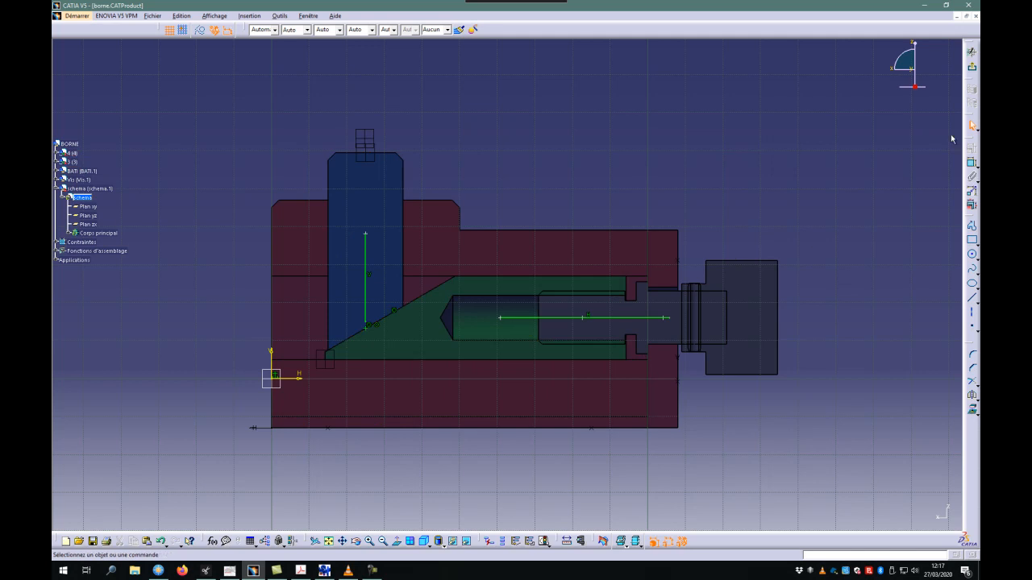
pyautogui.click(972, 51)
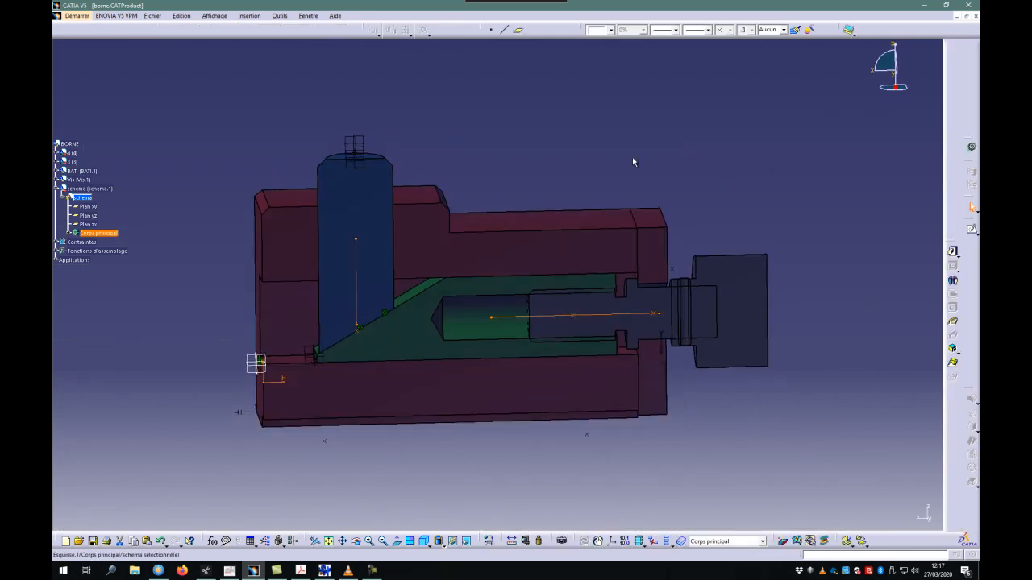
pyautogui.click(535, 174)
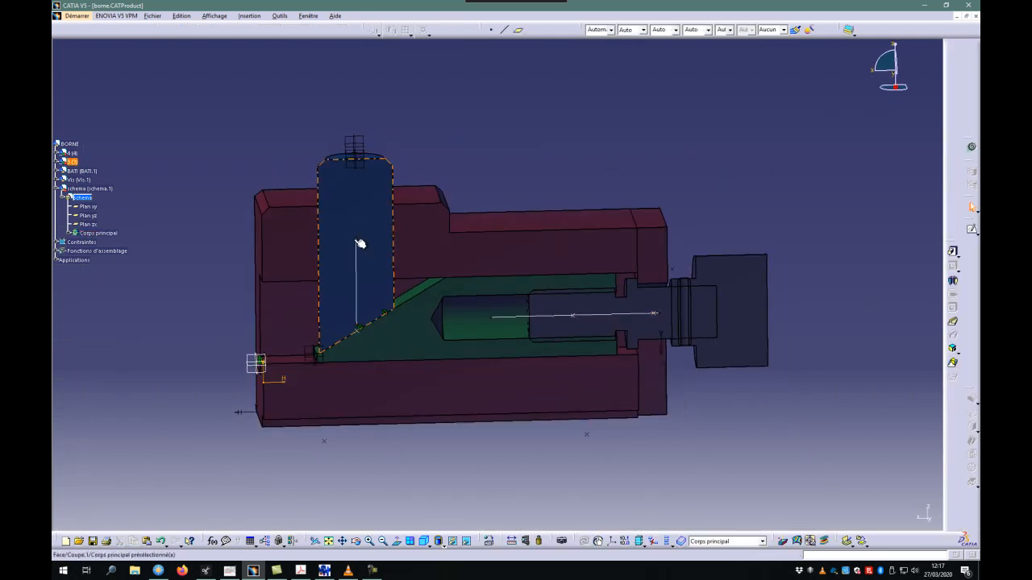
pyautogui.moveTo(396, 307); pyautogui.dragTo(395, 310)
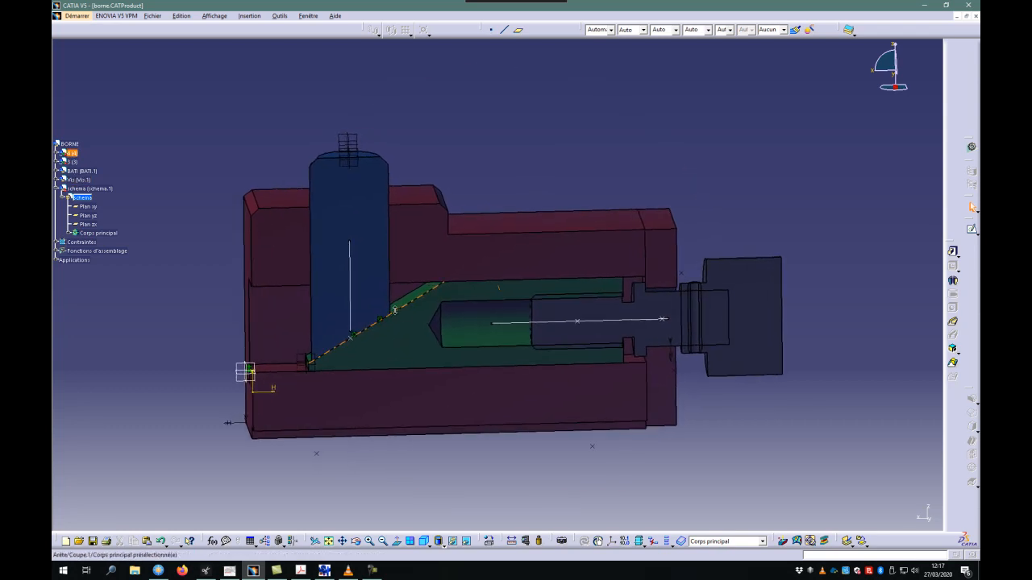
# Activate the BORNE product and insert the existing component pivot glissant.CATProduct from the liaisons folder
pyautogui.doubleClick(70, 144)
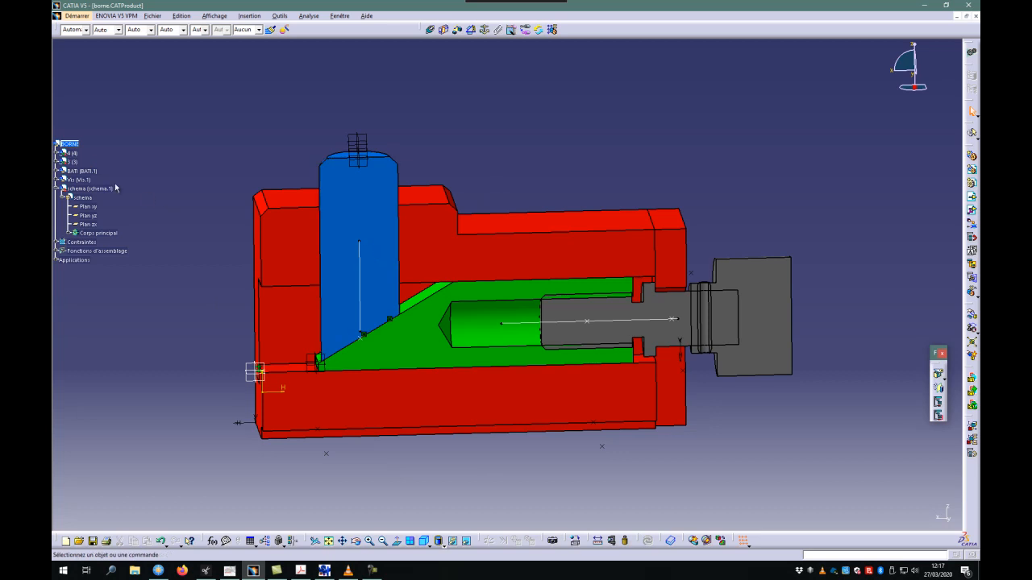
pyautogui.rightClick(67, 143)
pyautogui.moveTo(140, 308)
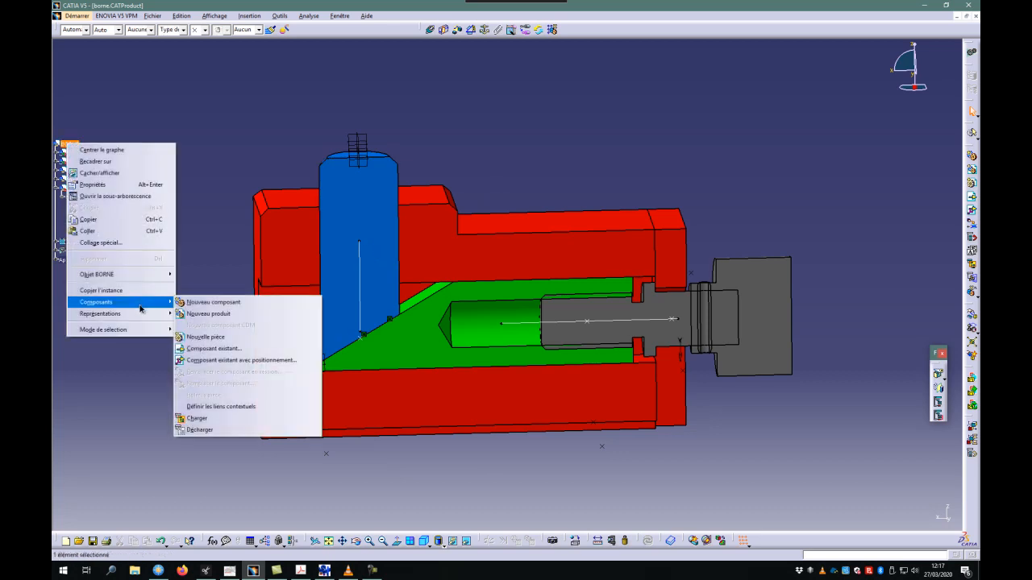
pyautogui.click(233, 348)
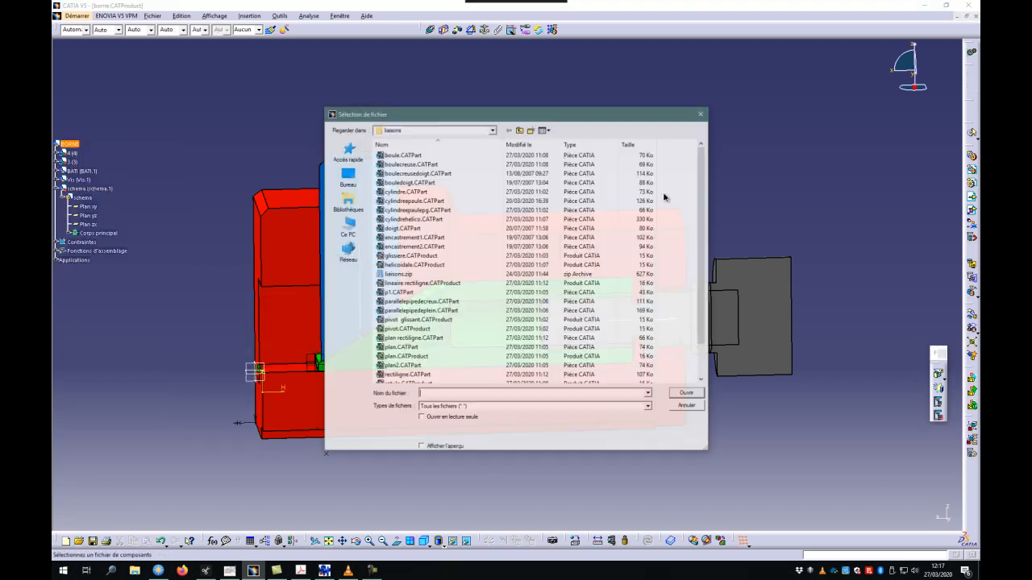
pyautogui.moveTo(538, 117); pyautogui.dragTo(681, 114)
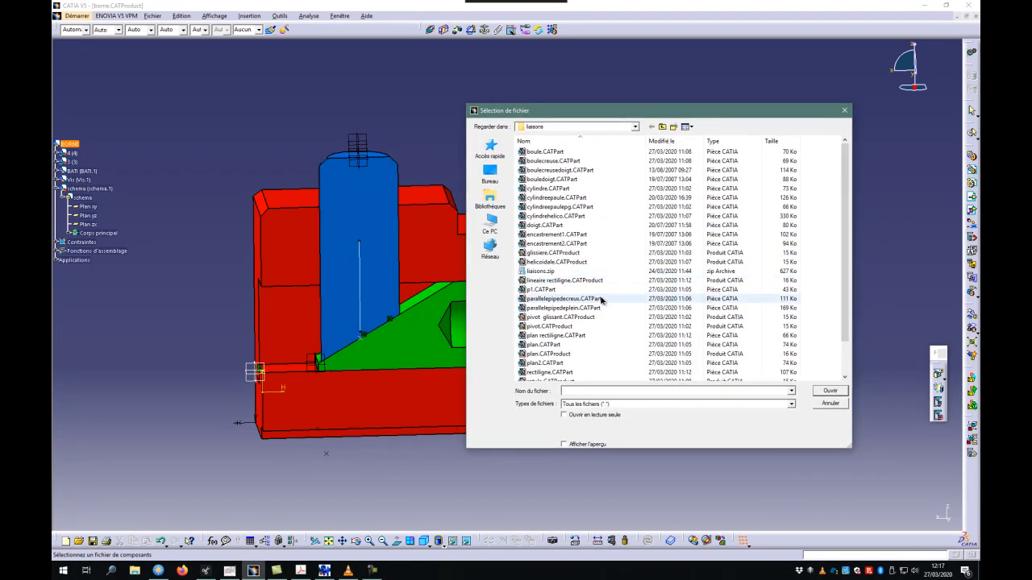
pyautogui.click(573, 320)
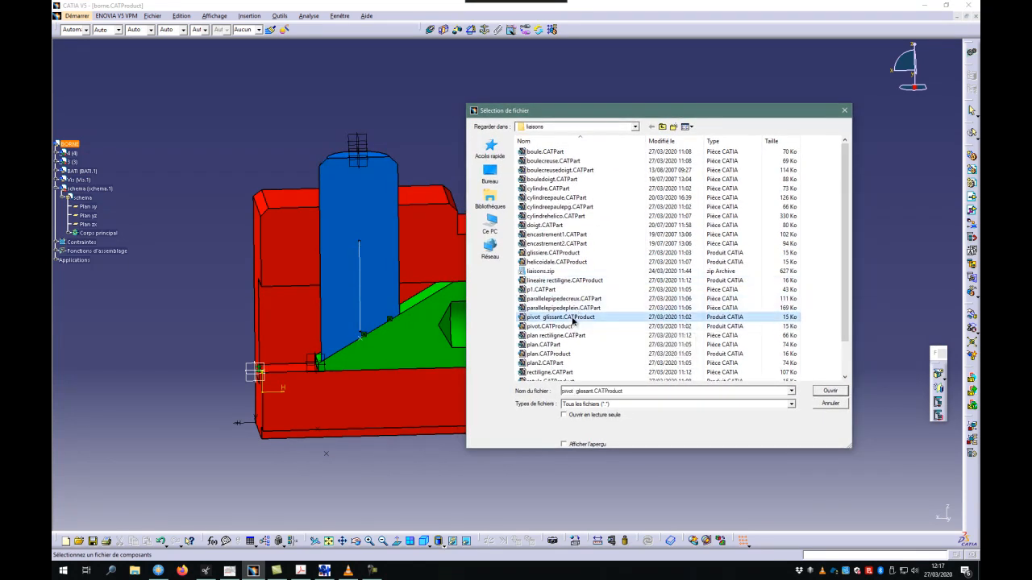
pyautogui.click(830, 391)
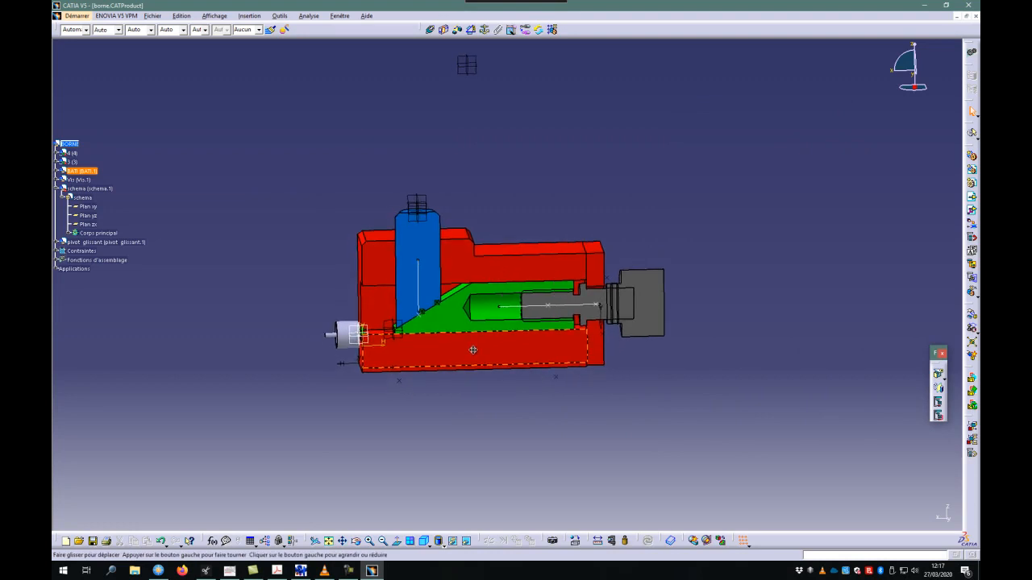
# Examine the inserted pivot glissant component in the standard right view and expand it in the tree to see its parts
pyautogui.scroll(5, 472, 351)
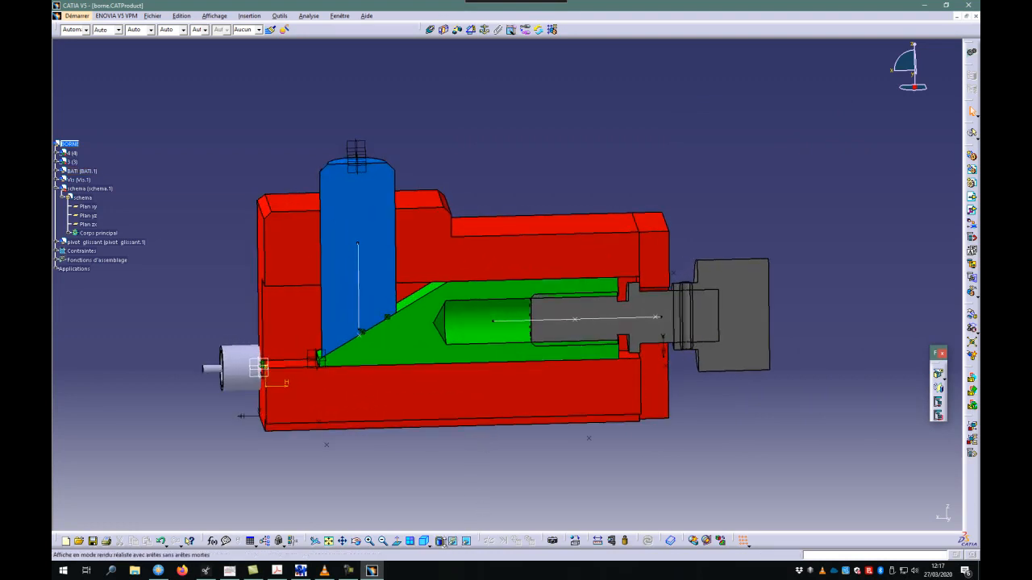
pyautogui.click(439, 542)
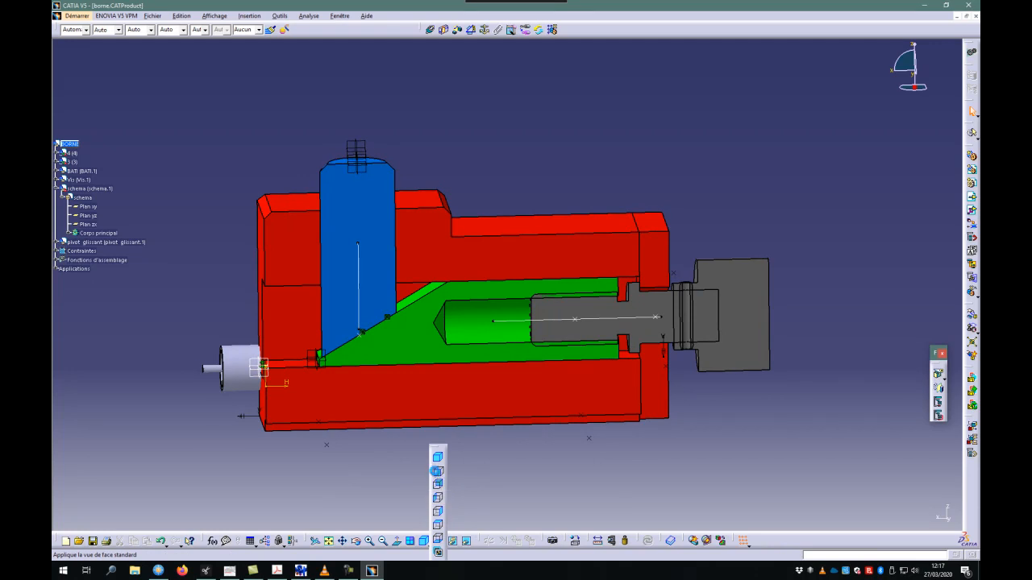
pyautogui.click(435, 474)
pyautogui.moveTo(430, 469)
pyautogui.mouseDown()
pyautogui.moveTo(455, 405)
pyautogui.moveTo(438, 450)
pyautogui.mouseUp()
pyautogui.click(430, 546)
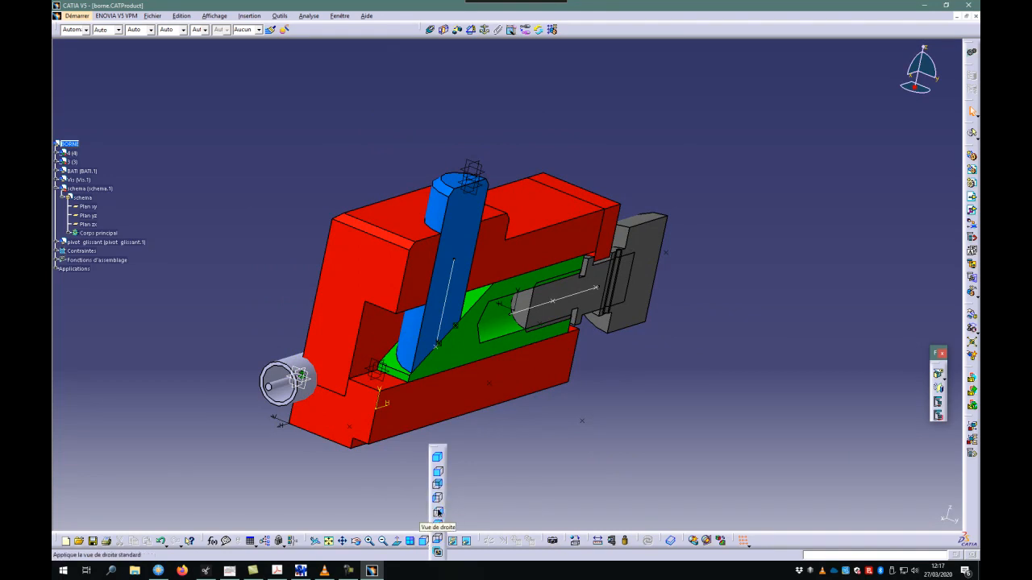
pyautogui.click(437, 512)
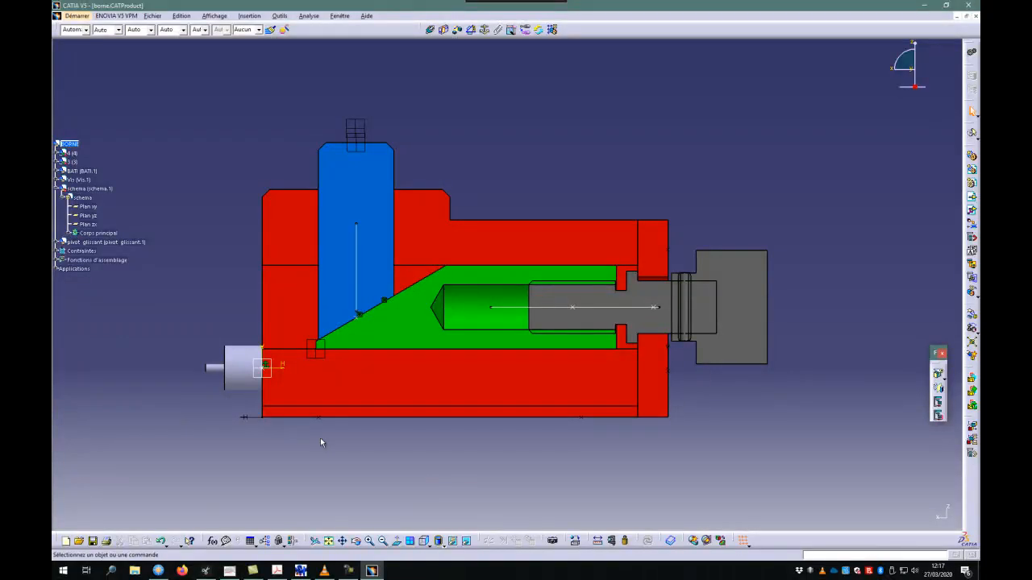
pyautogui.click(62, 242)
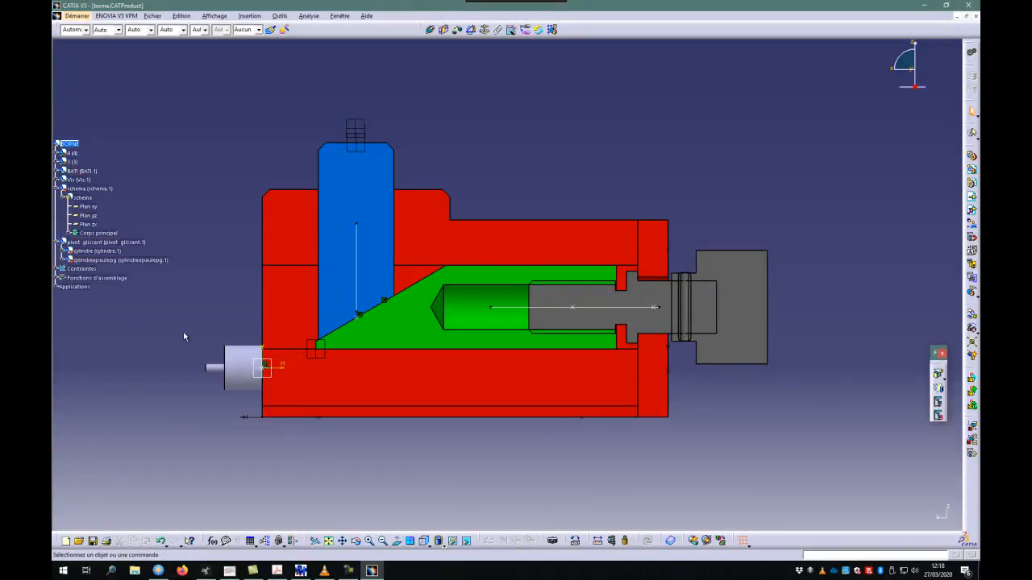
pyautogui.click(96, 251)
pyautogui.click(174, 258)
pyautogui.click(134, 242)
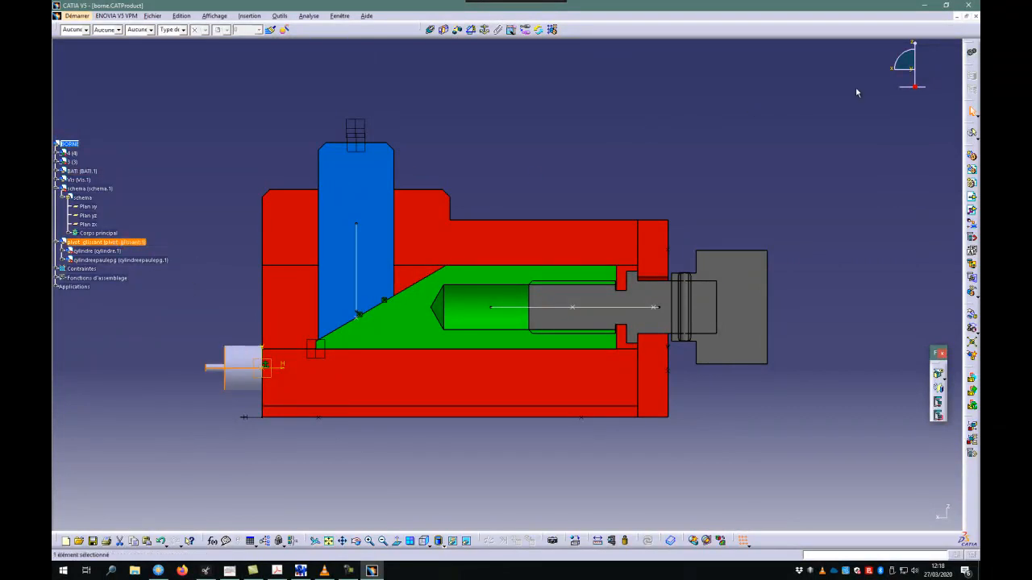
pyautogui.click(667, 246)
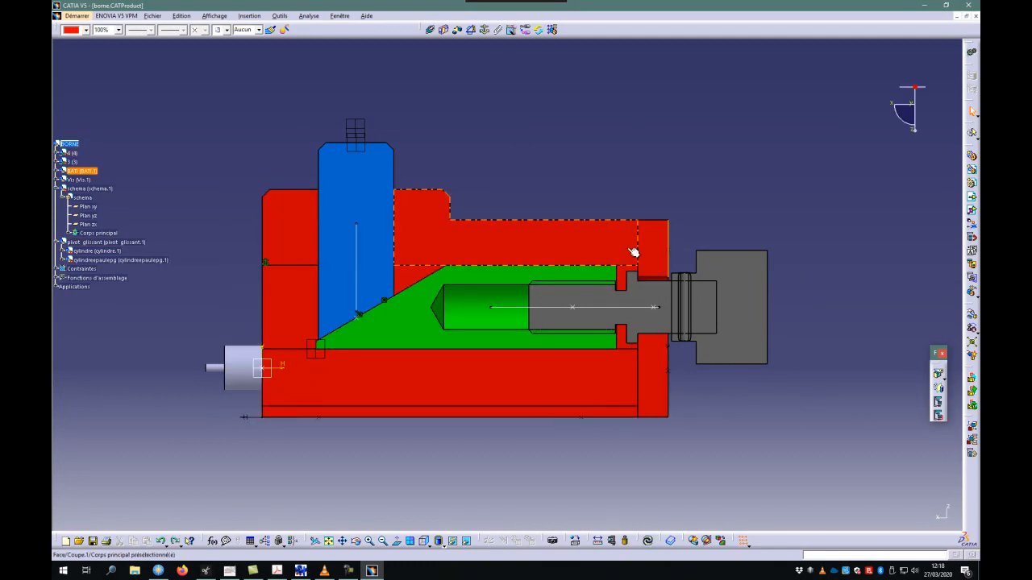
pyautogui.click(483, 122)
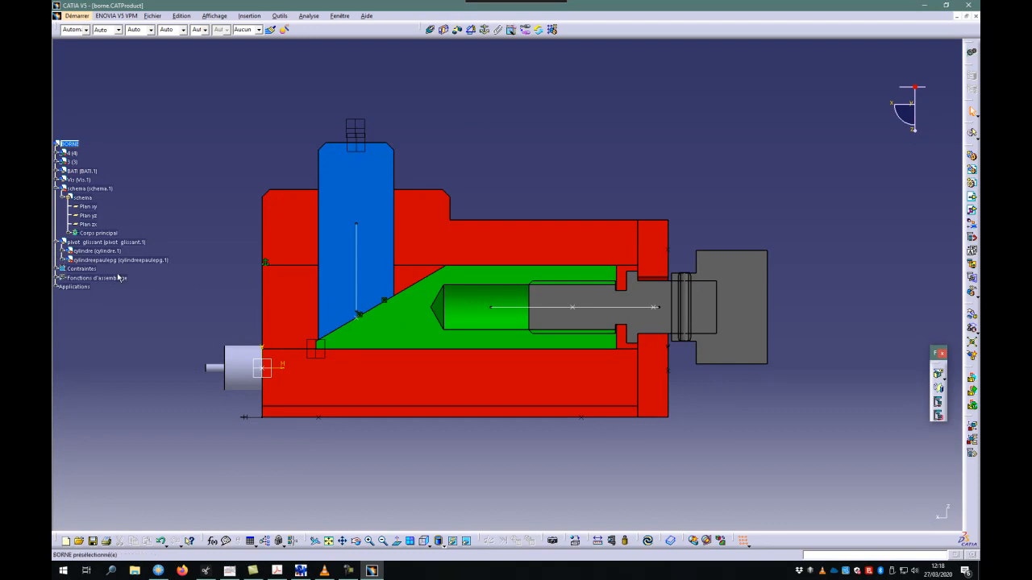
# Make the pivot glissant's centre coincident with the vertical line's upper end, and its cylinder axis coincident with that line
pyautogui.click(266, 368)
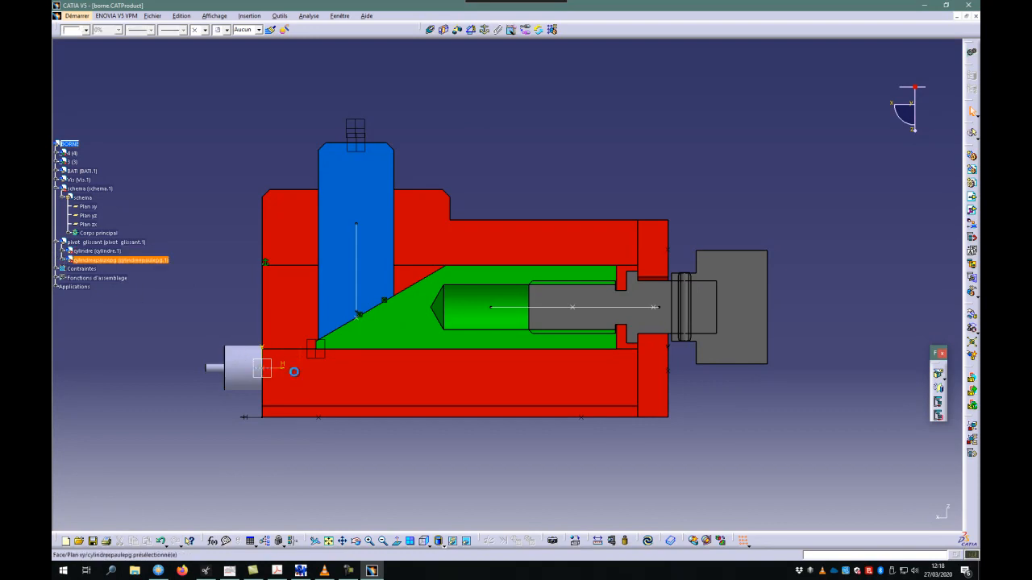
pyautogui.click(445, 58)
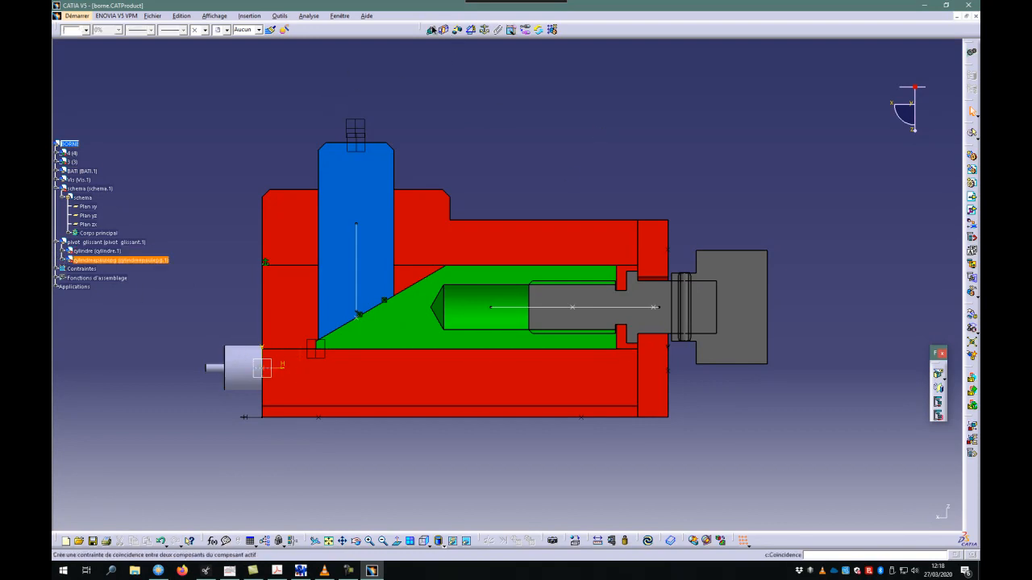
pyautogui.click(362, 230)
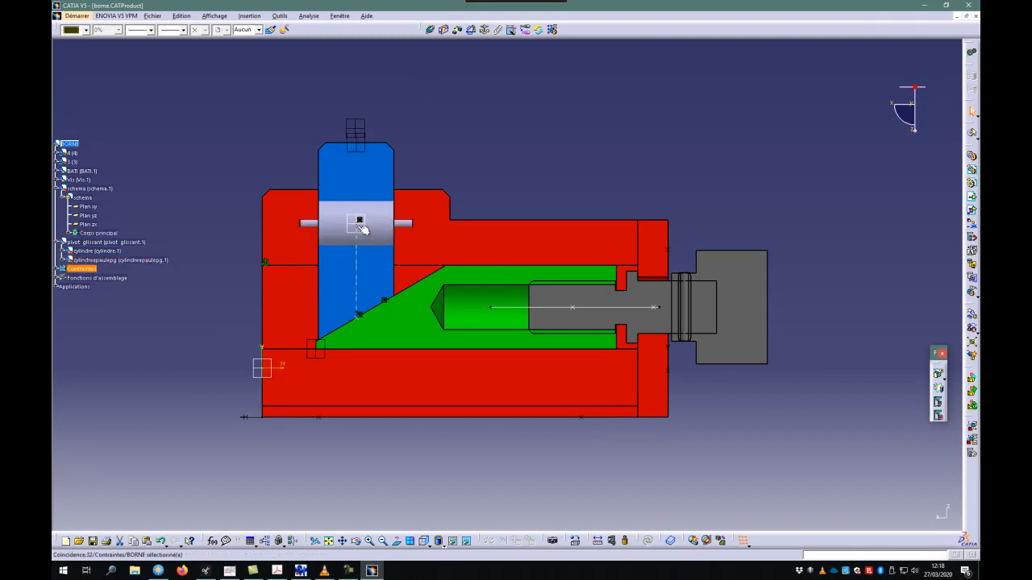
pyautogui.click(476, 138)
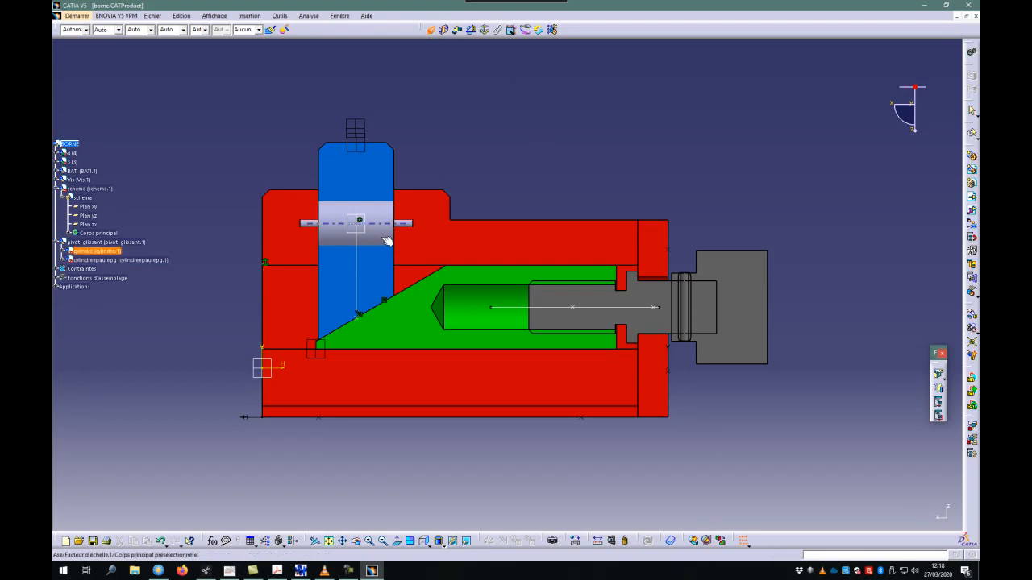
pyautogui.click(360, 276)
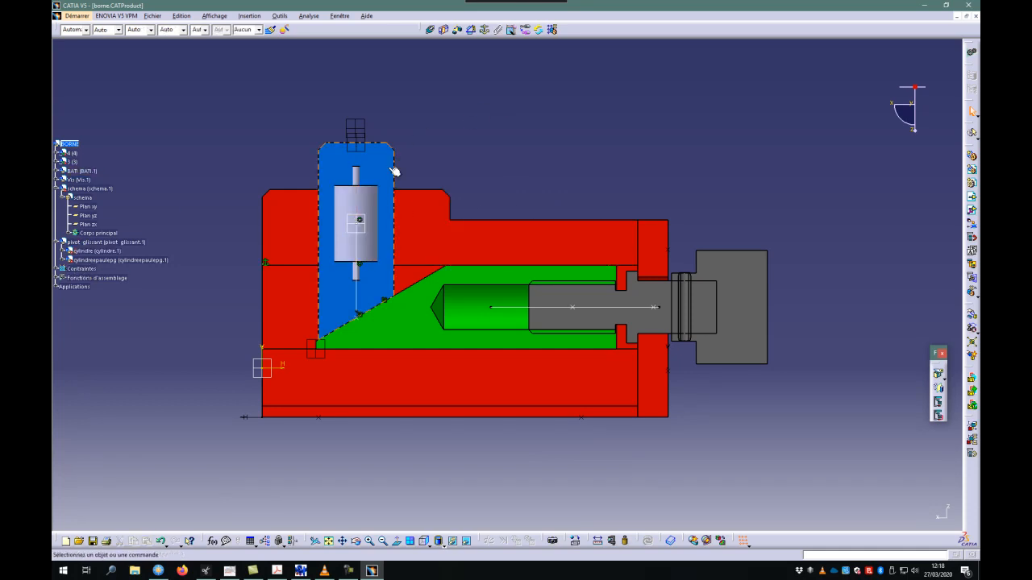
# Move the outer cylinder component cylindre.1 out of pivot glissant into the BATI component
pyautogui.click(372, 202)
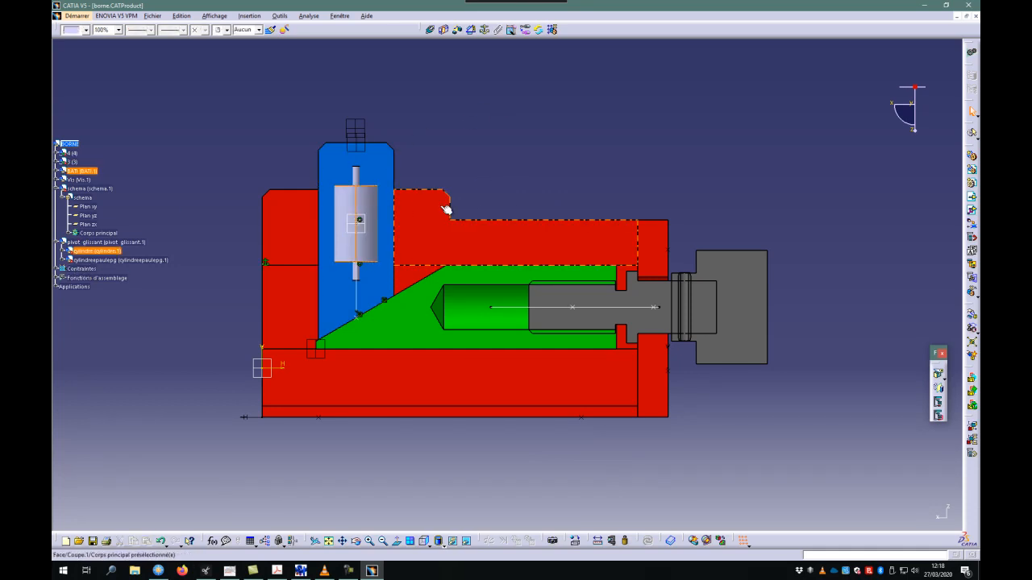
pyautogui.click(500, 137)
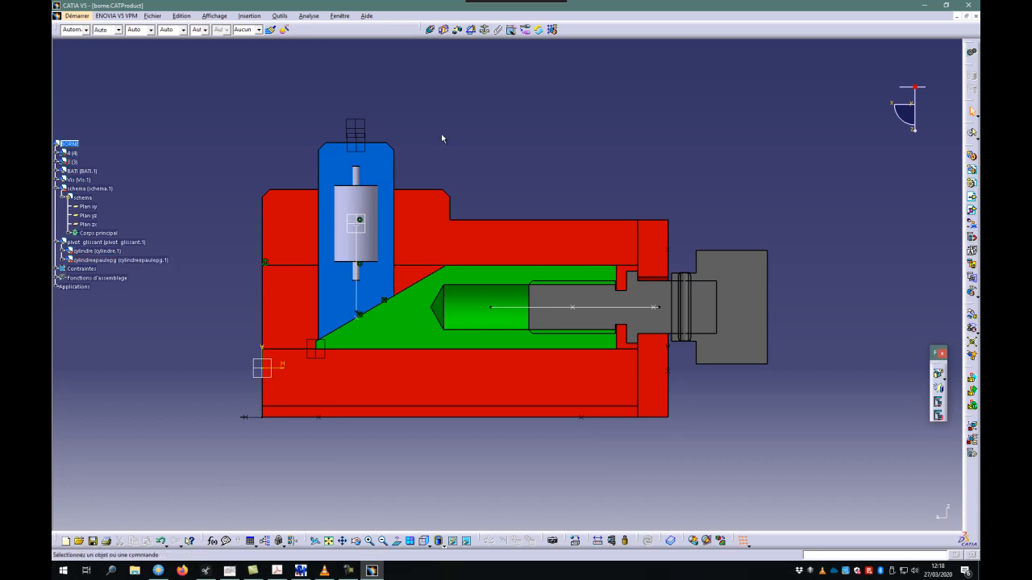
pyautogui.click(88, 253)
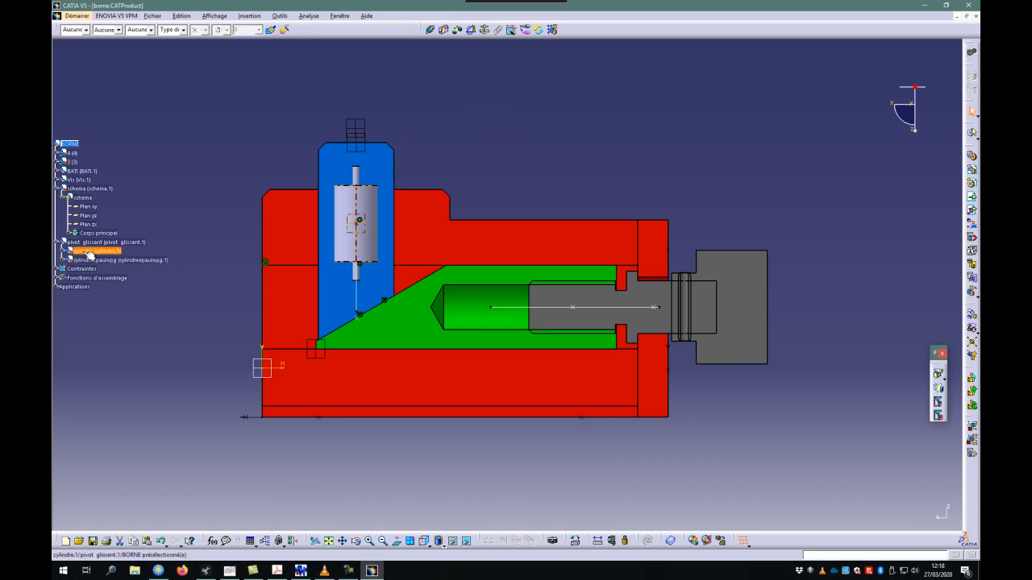
pyautogui.press('Delete')
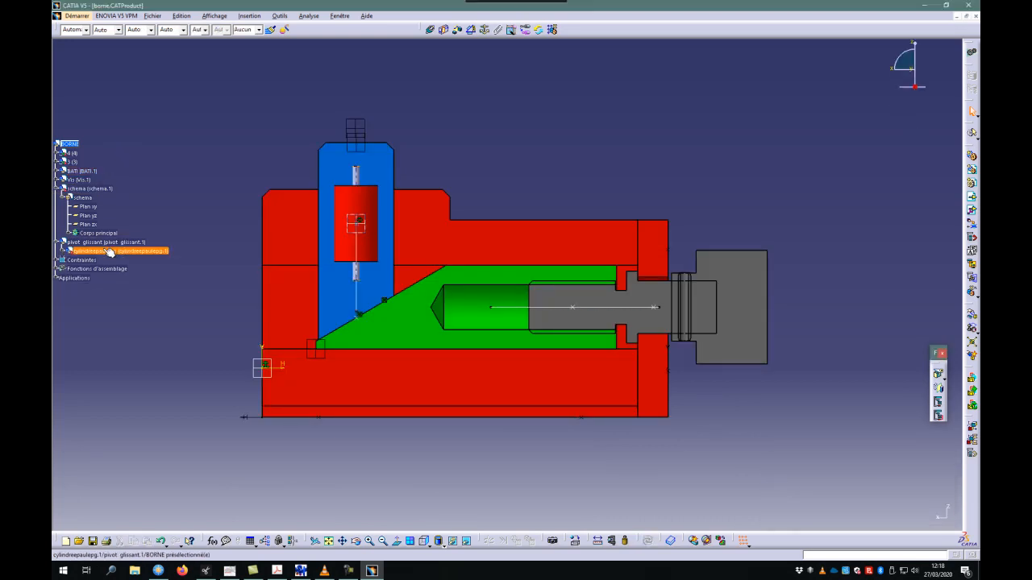
# Try to paste with the cylindreepaulepg component of pivot glissant selected
pyautogui.click(103, 253)
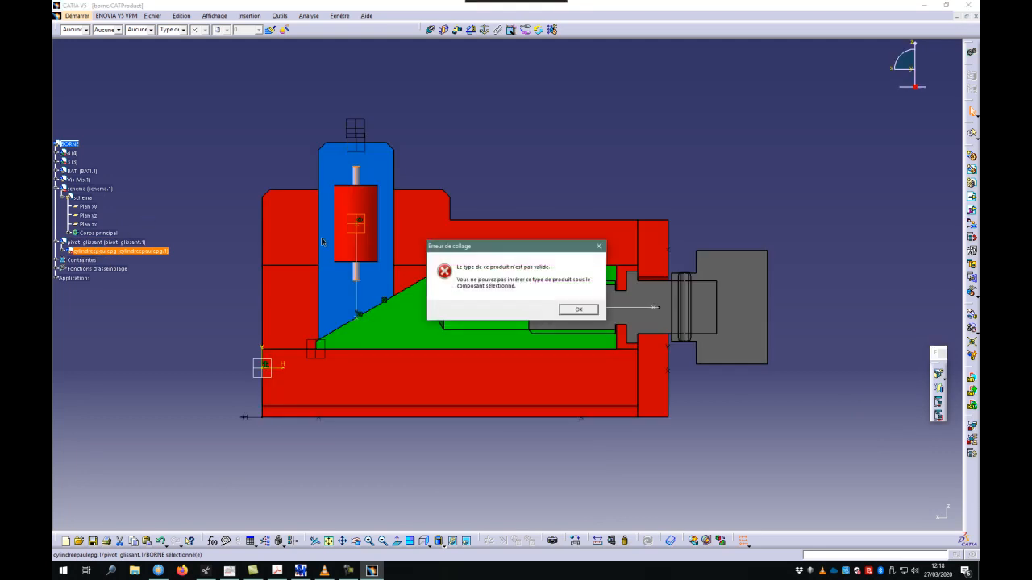
pyautogui.click(579, 309)
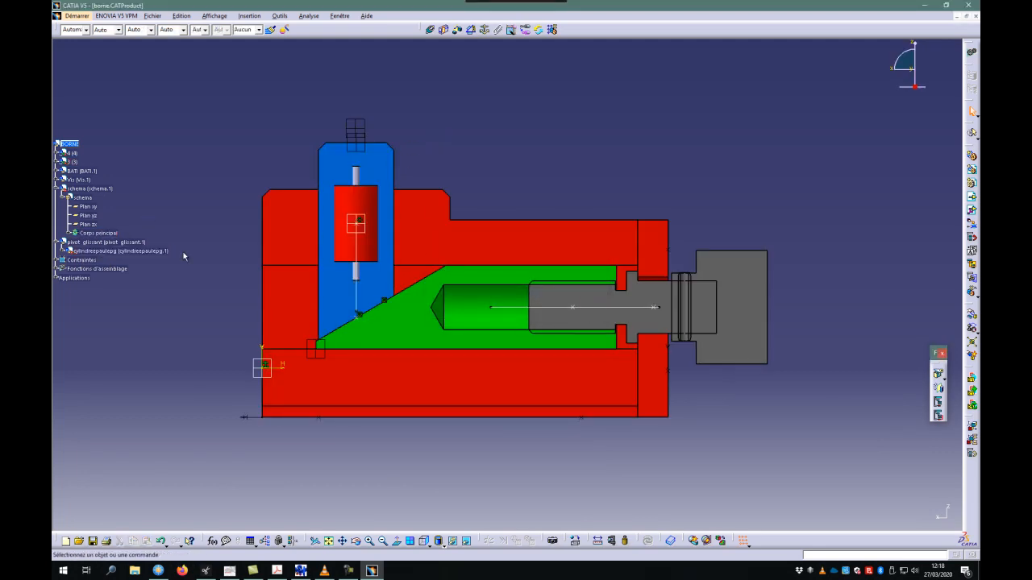
# Colour the pivot glissant component medium blue to match the vertical blue part
pyautogui.click(112, 243)
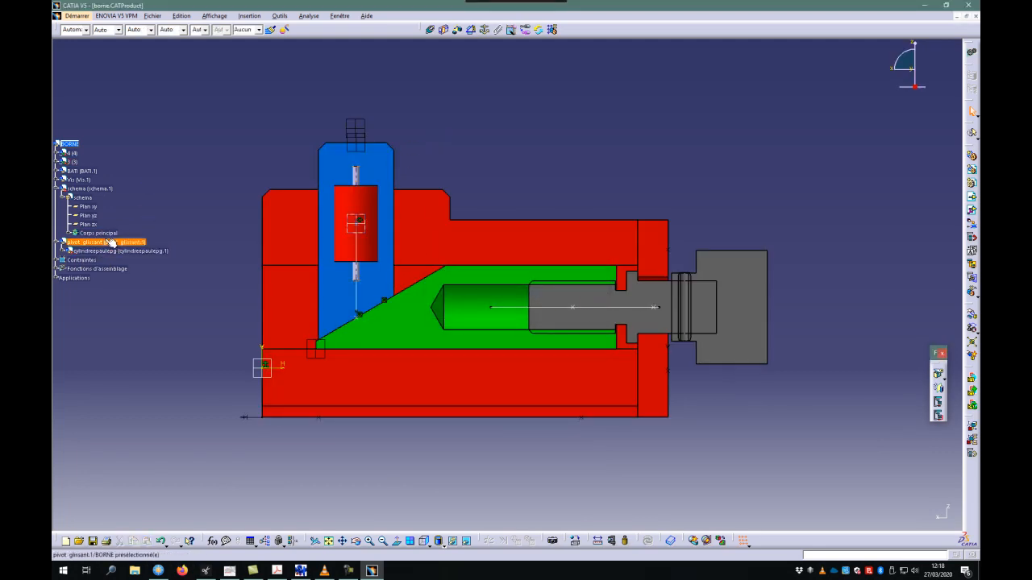
pyautogui.rightClick(109, 242)
pyautogui.click(175, 282)
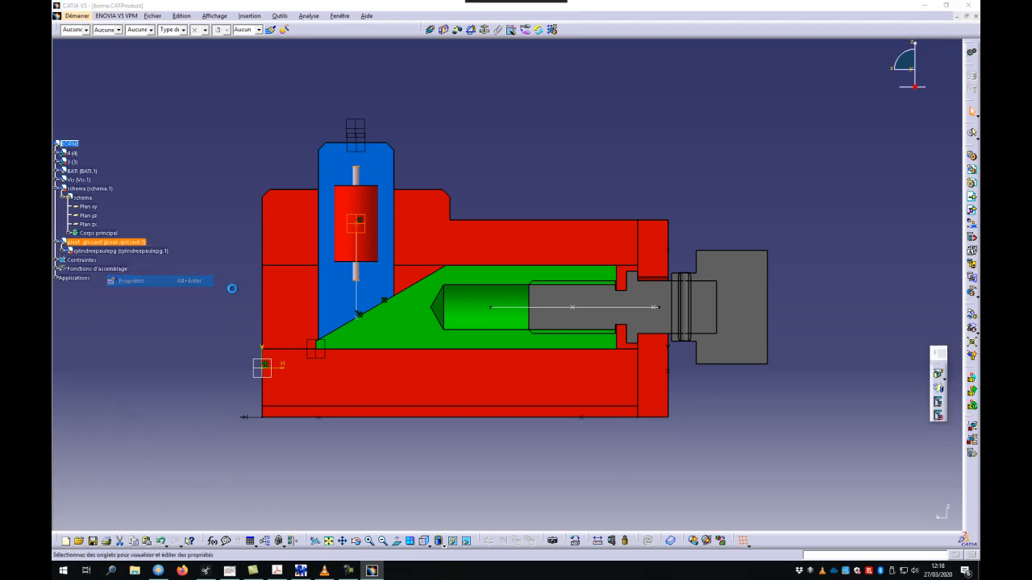
pyautogui.click(462, 250)
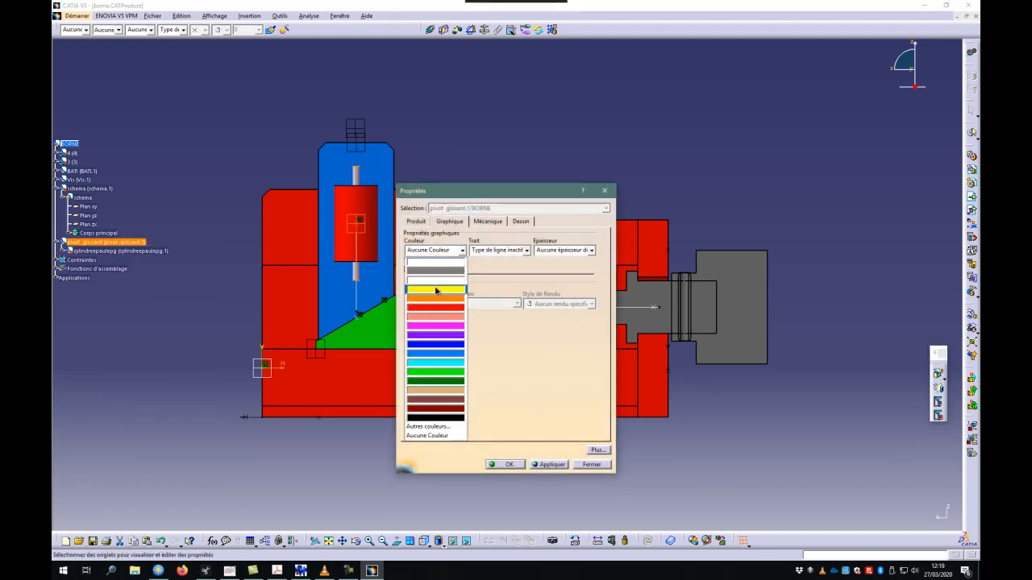
pyautogui.click(432, 354)
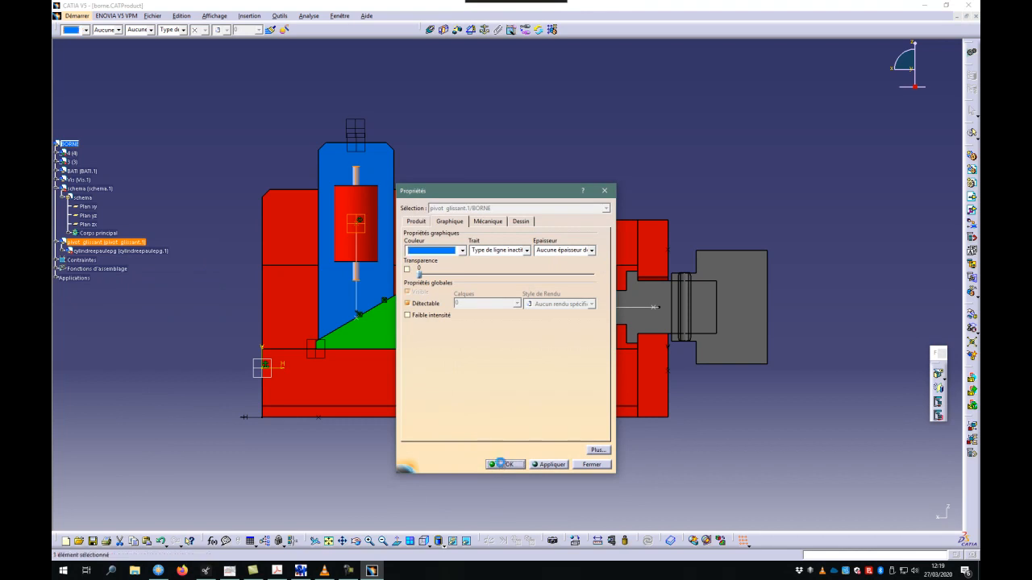
pyautogui.click(500, 466)
# Insert the existing component plan.CATProduct from the liaisons folder into the BORNE assembly
pyautogui.moveTo(425, 211); pyautogui.dragTo(256, 141)
pyautogui.rightClick(63, 146)
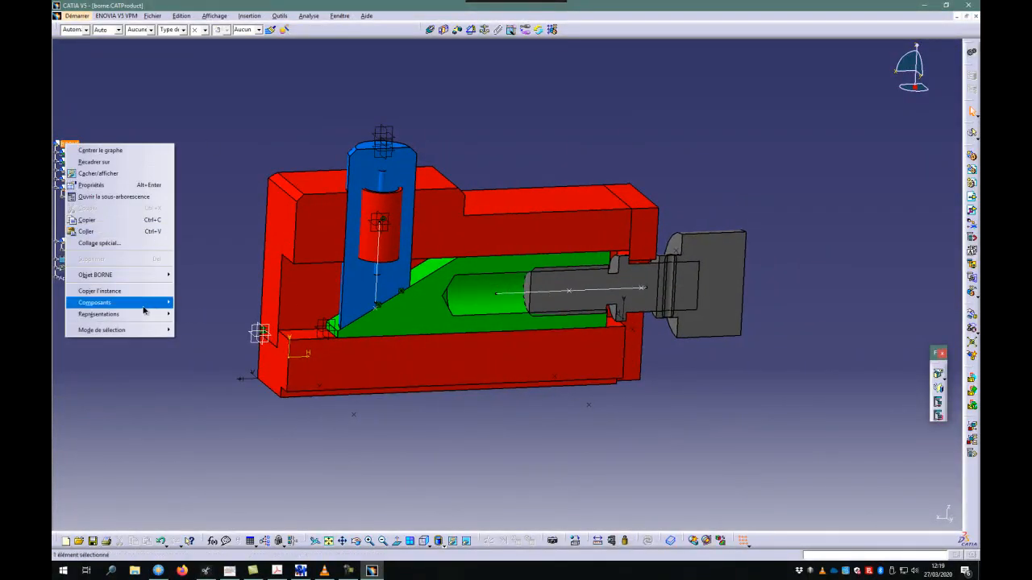
pyautogui.moveTo(150, 303)
pyautogui.click(228, 348)
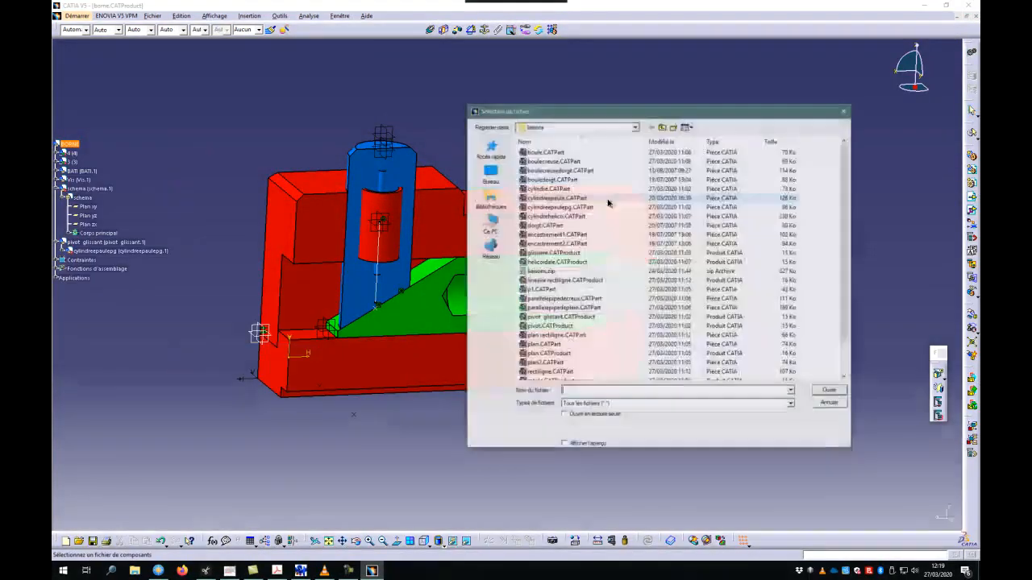
pyautogui.click(548, 354)
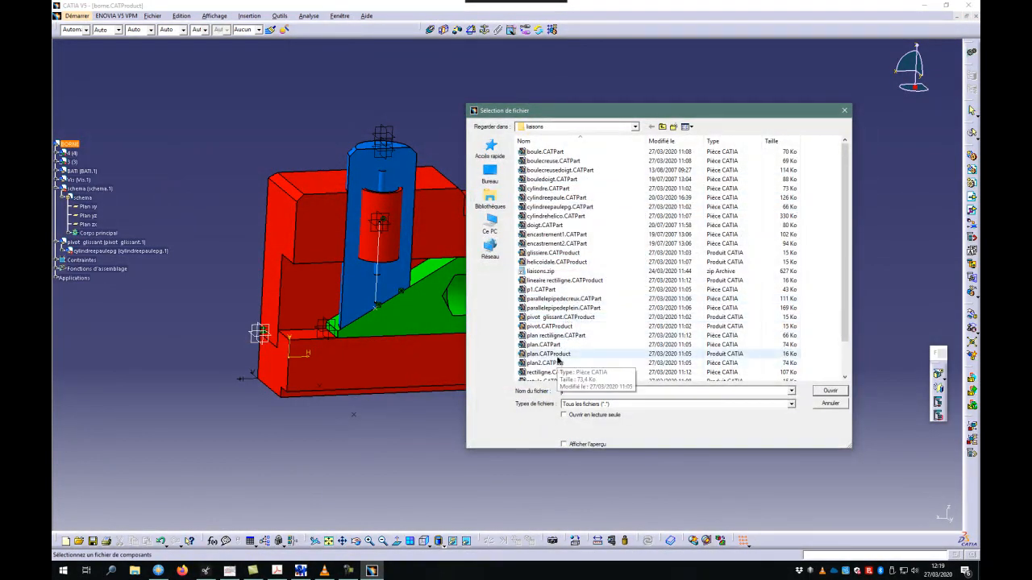
pyautogui.click(829, 391)
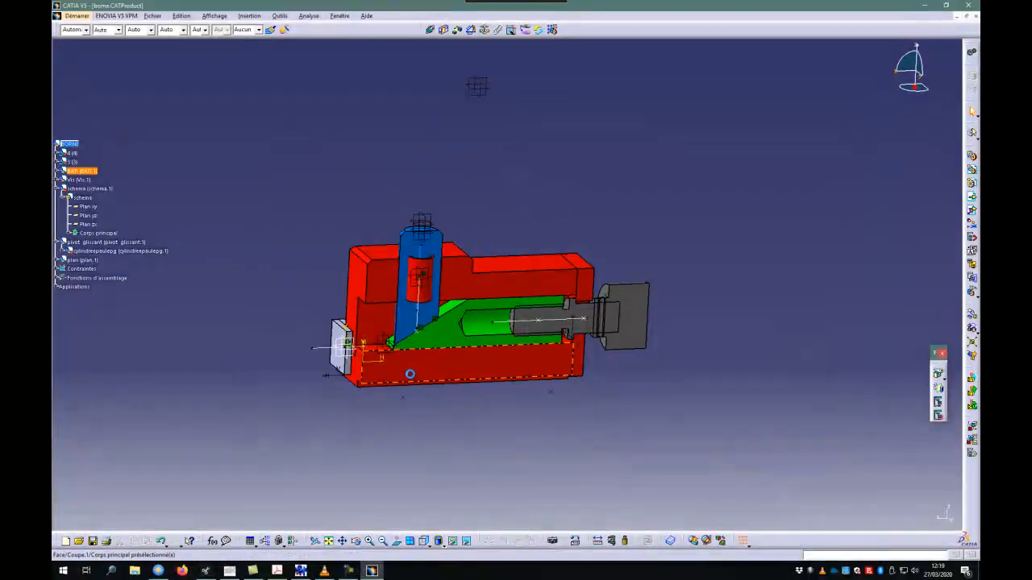
# Make the sketch point of plan's p1 part coincident with the lower end of the skeleton's vertical line
pyautogui.moveTo(408, 357); pyautogui.dragTo(284, 326)
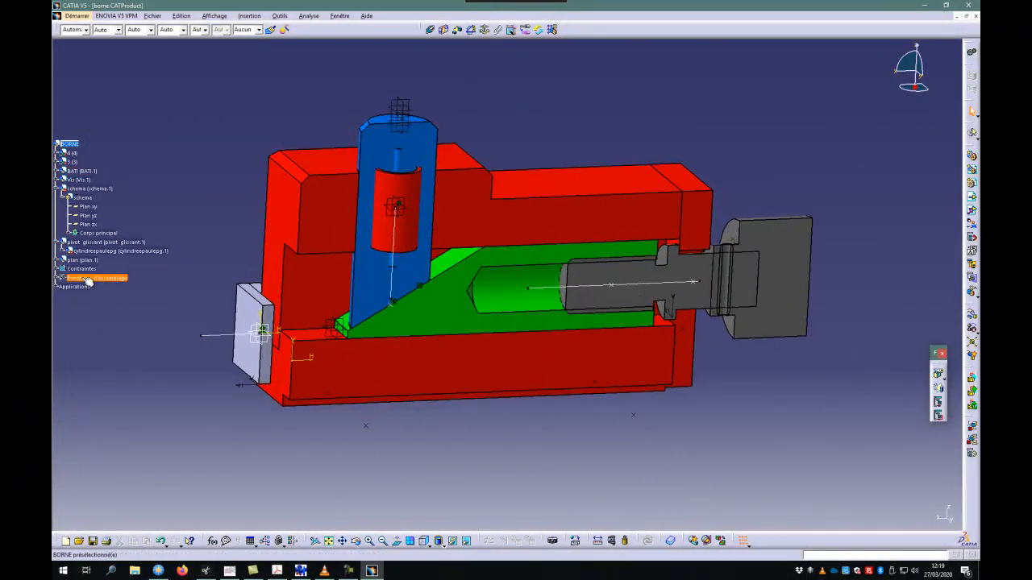
pyautogui.click(57, 260)
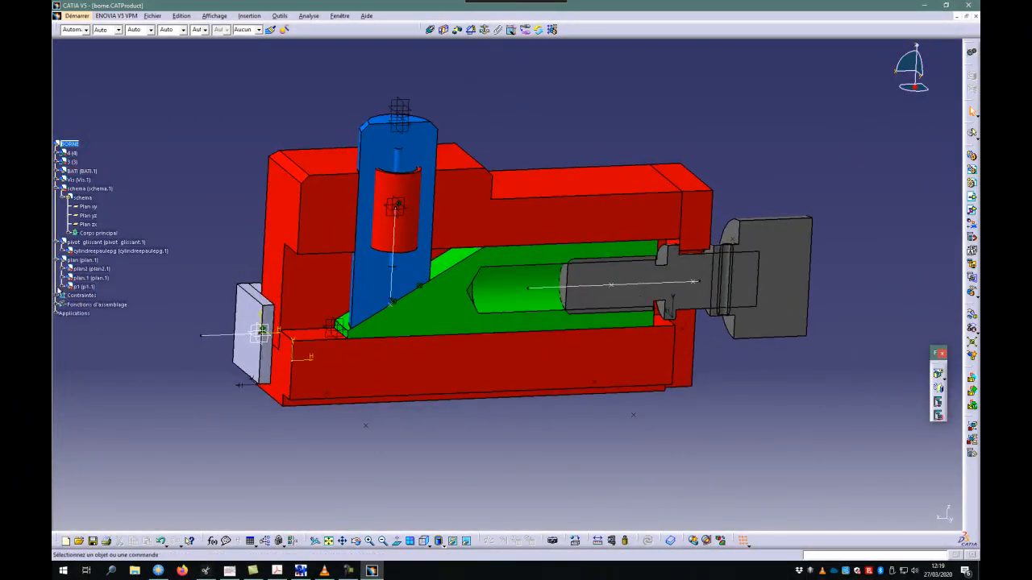
pyautogui.click(64, 287)
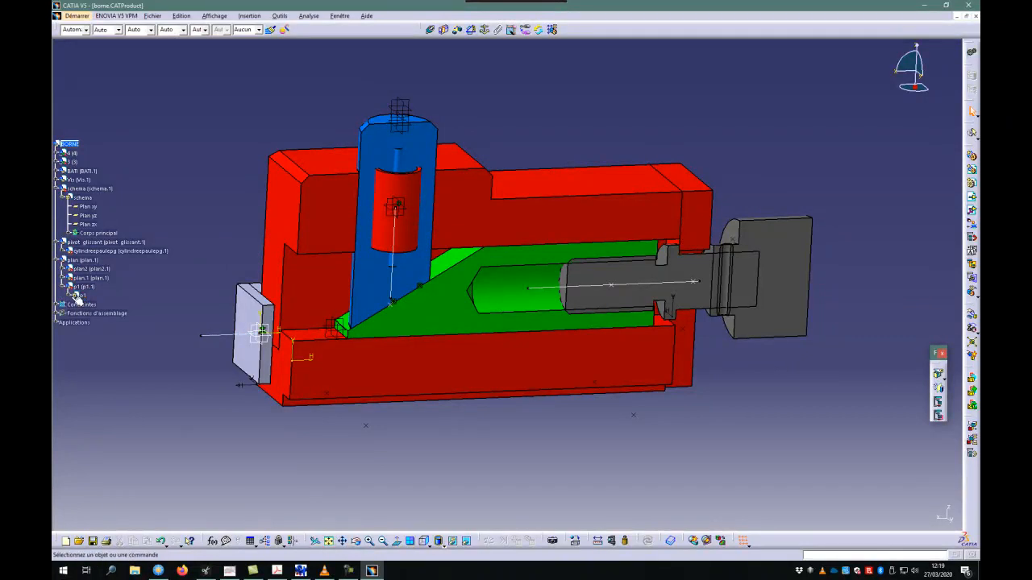
pyautogui.click(69, 296)
pyautogui.click(80, 333)
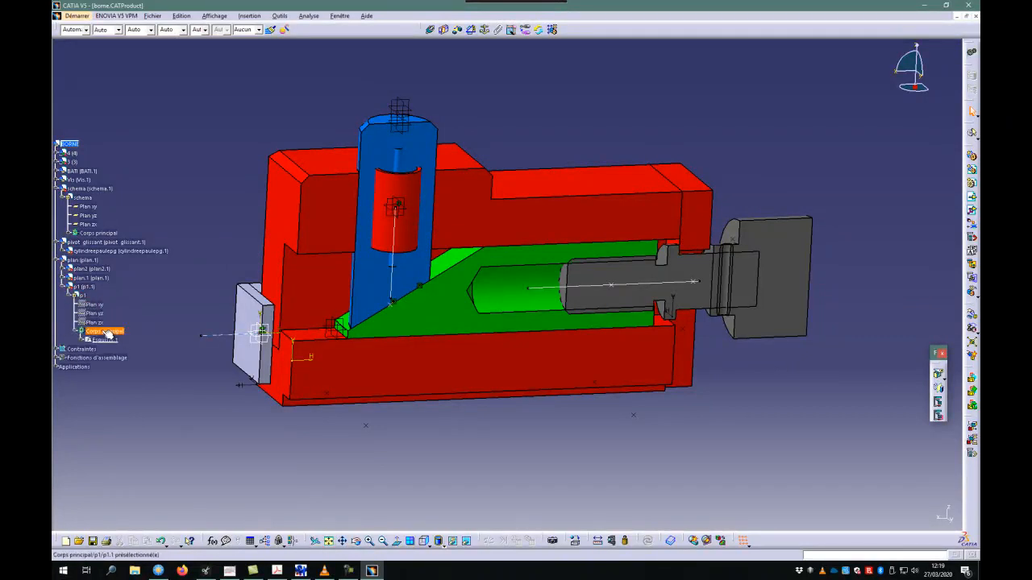
pyautogui.click(263, 336)
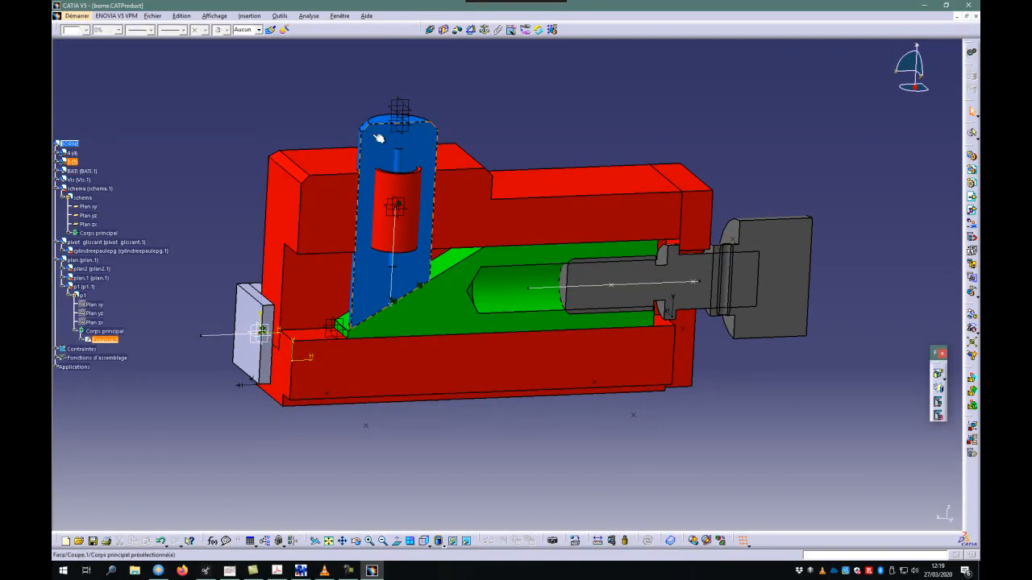
pyautogui.click(430, 30)
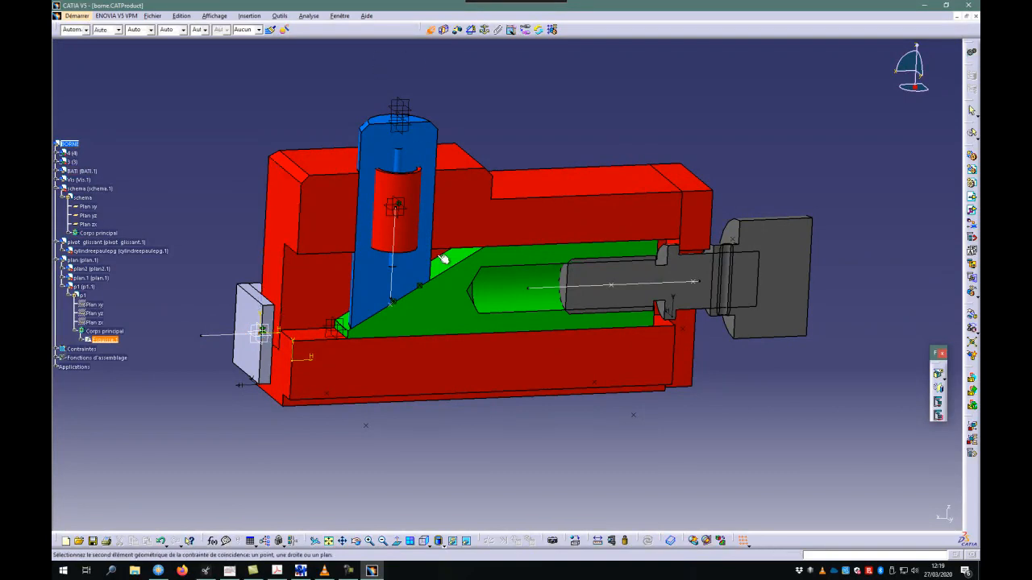
pyautogui.click(391, 308)
pyautogui.moveTo(463, 337); pyautogui.dragTo(491, 224)
pyautogui.click(472, 30)
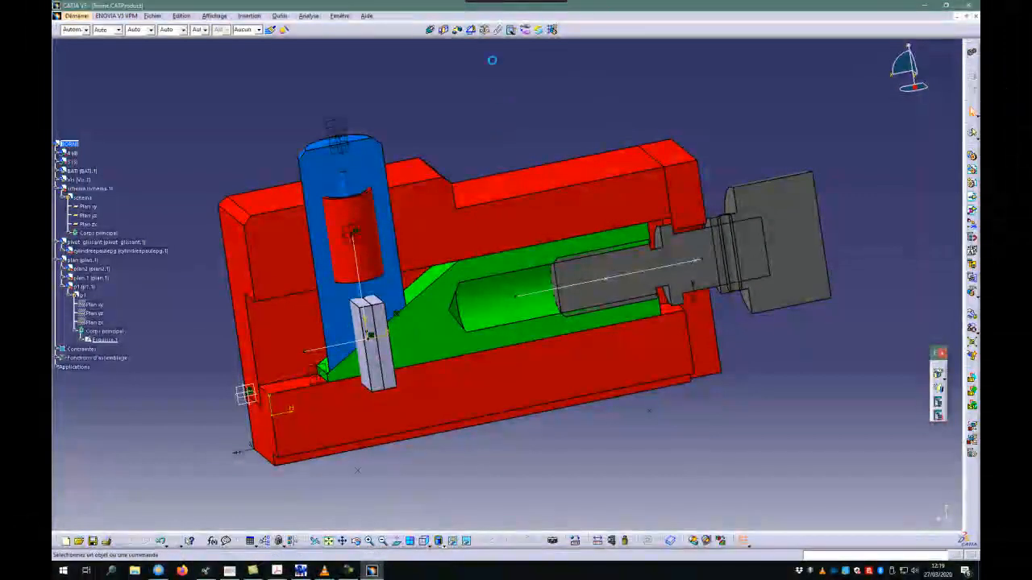
pyautogui.click(432, 282)
pyautogui.moveTo(432, 283); pyautogui.dragTo(358, 363)
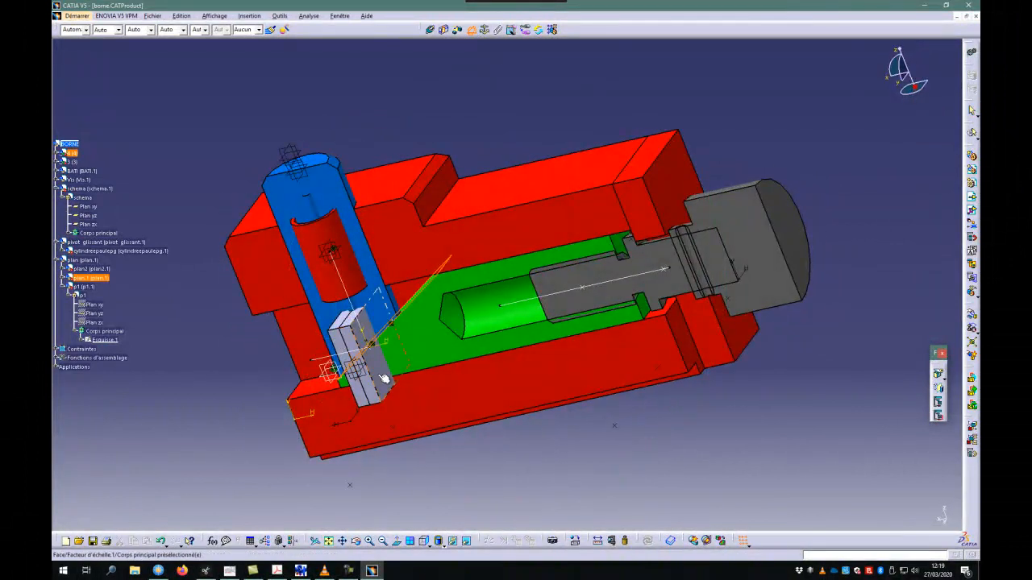
pyautogui.click(380, 377)
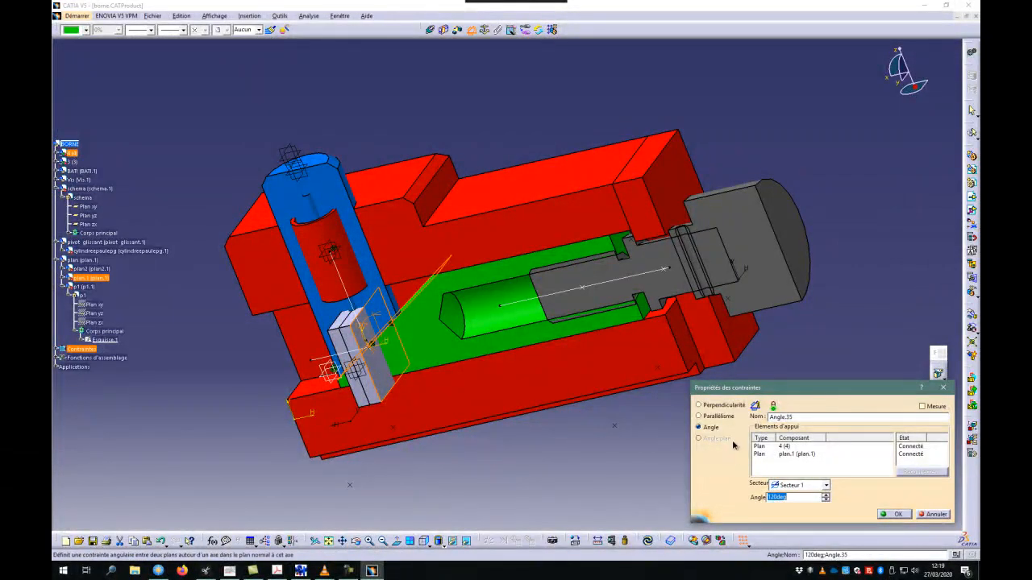
pyautogui.click(699, 417)
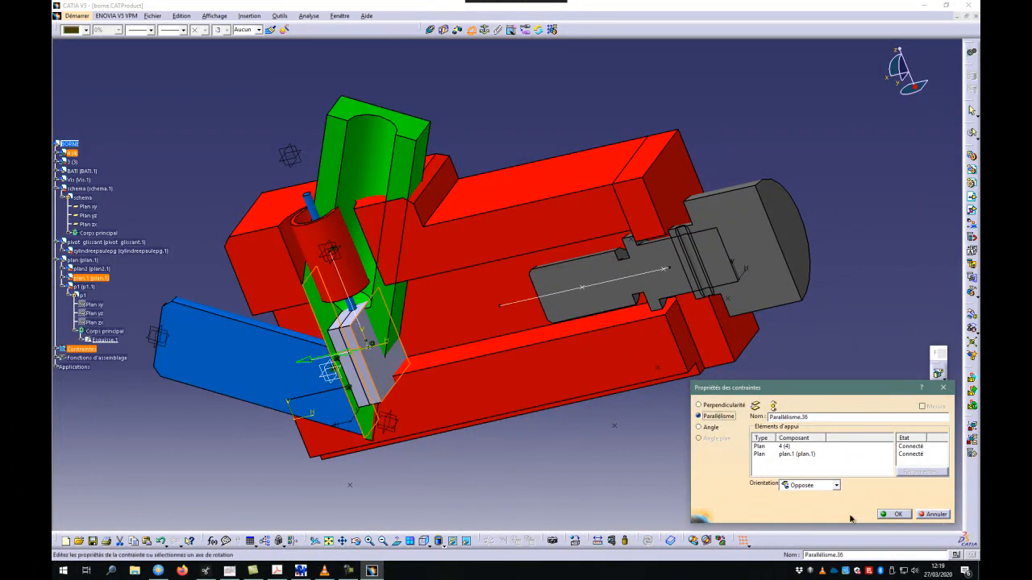
pyautogui.click(935, 515)
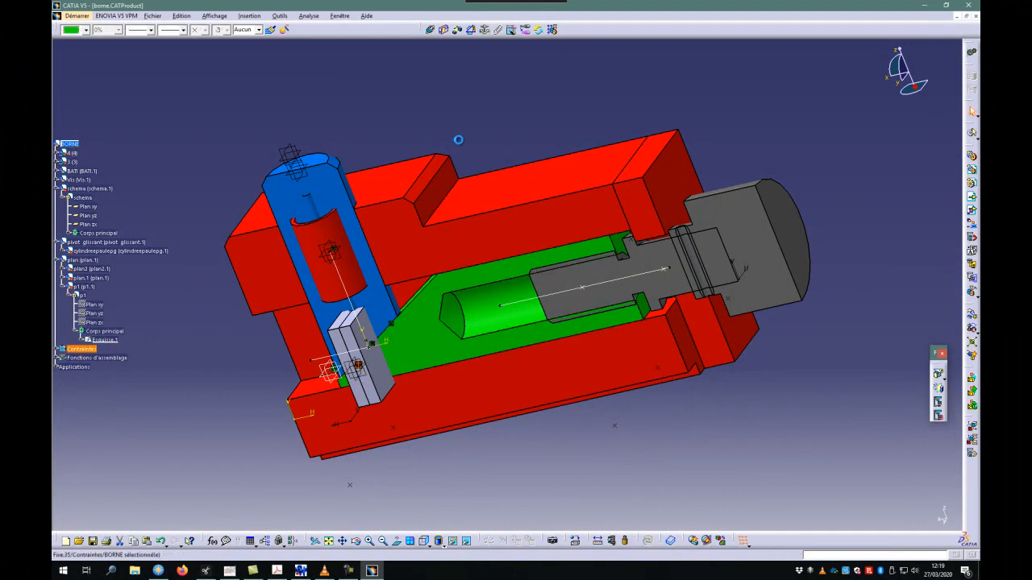
# Constrain plan.1's face parallel to the inclined face of green wedge 4, with Opposée orientation
pyautogui.click(470, 29)
pyautogui.moveTo(409, 305); pyautogui.dragTo(478, 279)
pyautogui.click(462, 275)
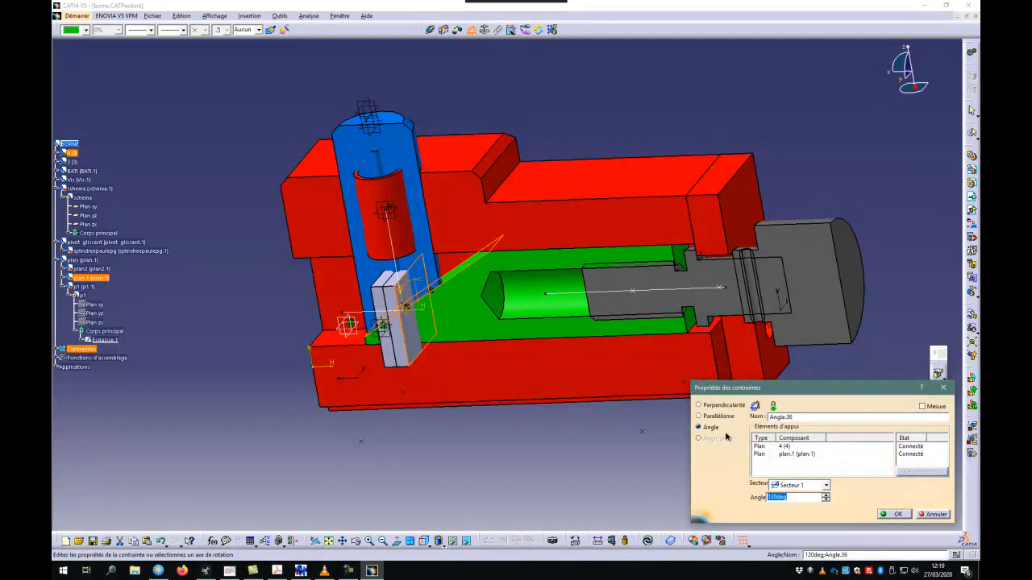
pyautogui.click(720, 417)
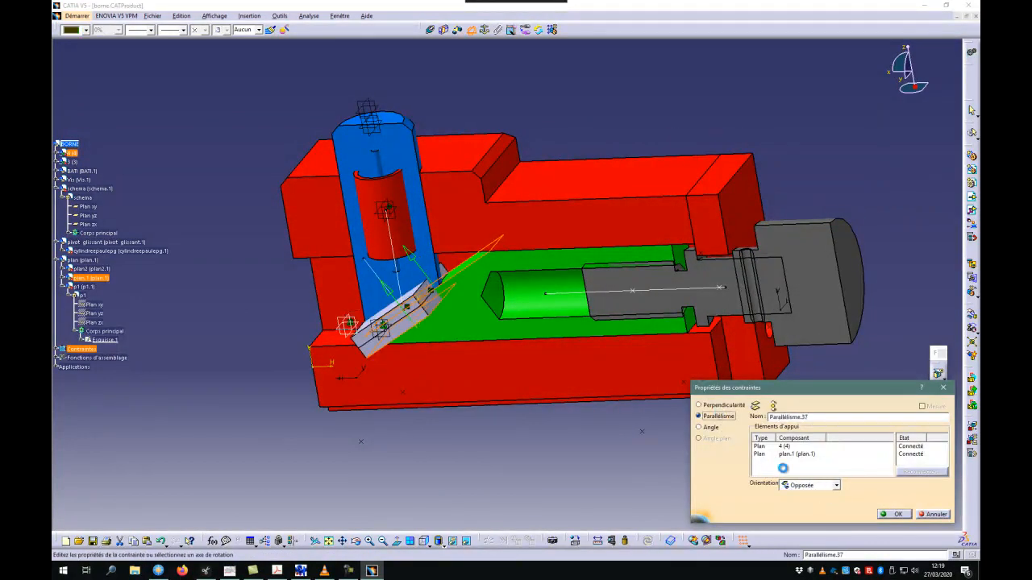
pyautogui.click(893, 515)
# Colour the plan2 part of the plane joint medium blue to match the vertical blue part
pyautogui.moveTo(472, 410); pyautogui.dragTo(516, 329)
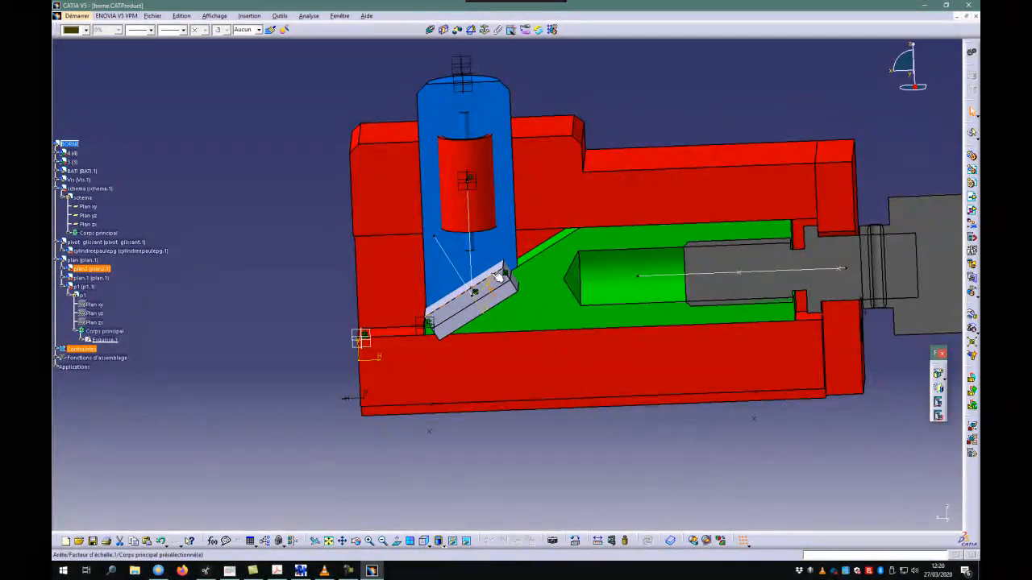
pyautogui.click(105, 271)
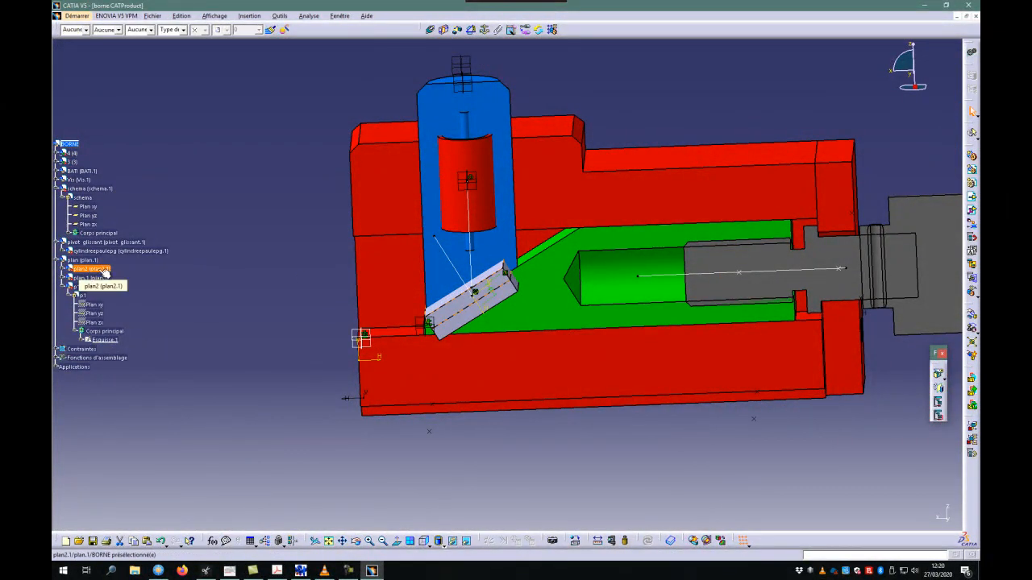
pyautogui.rightClick(96, 273)
pyautogui.click(149, 309)
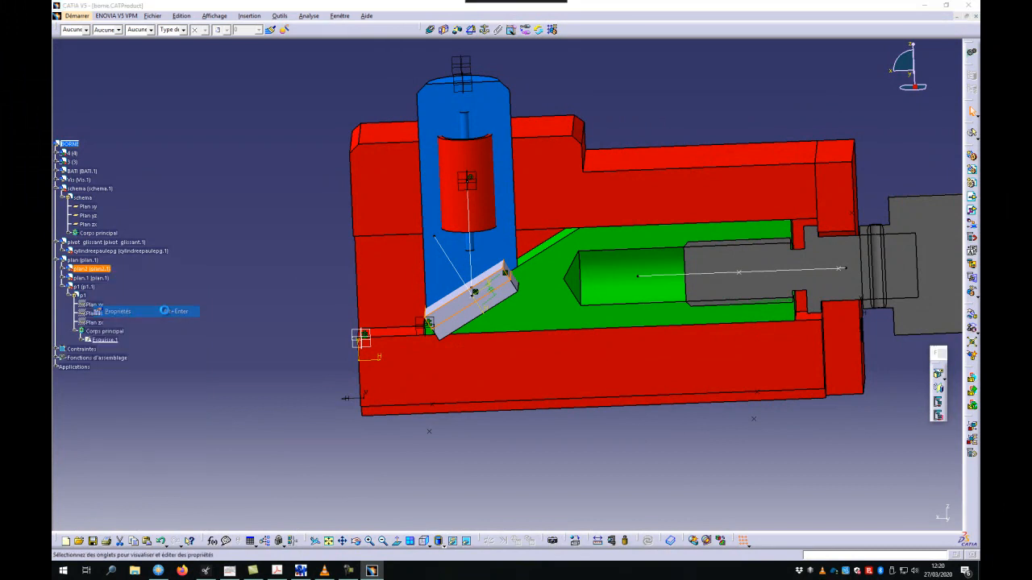
pyautogui.click(462, 250)
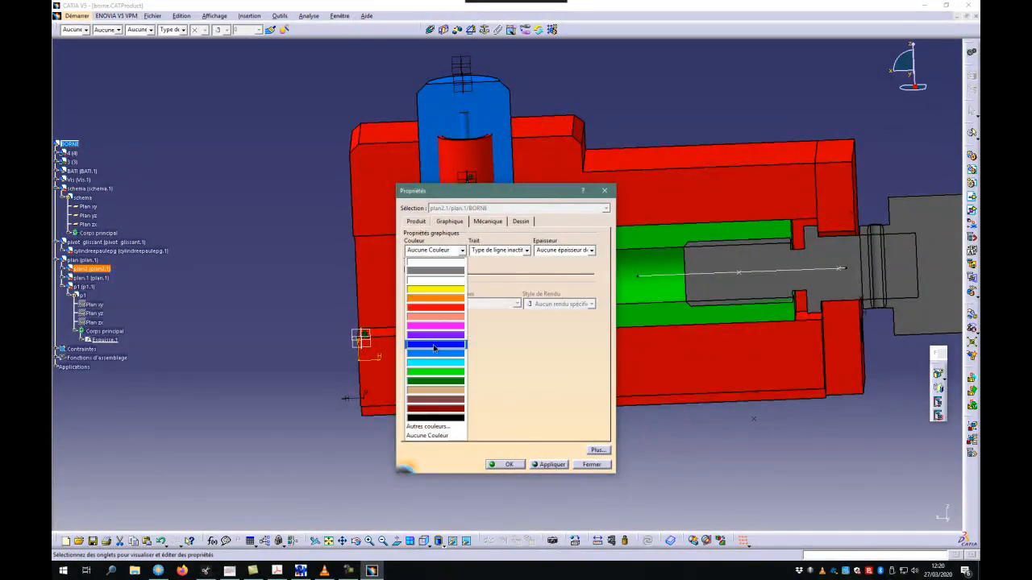
pyautogui.click(437, 354)
pyautogui.click(504, 465)
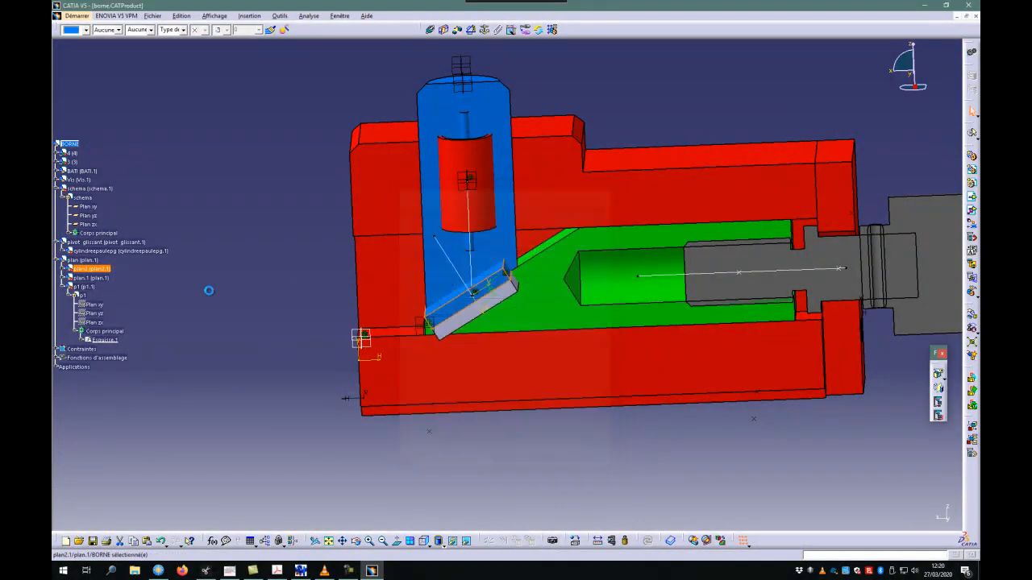
# Colour the plan.1 part of the plane joint bright green to match the wedge
pyautogui.click(499, 305)
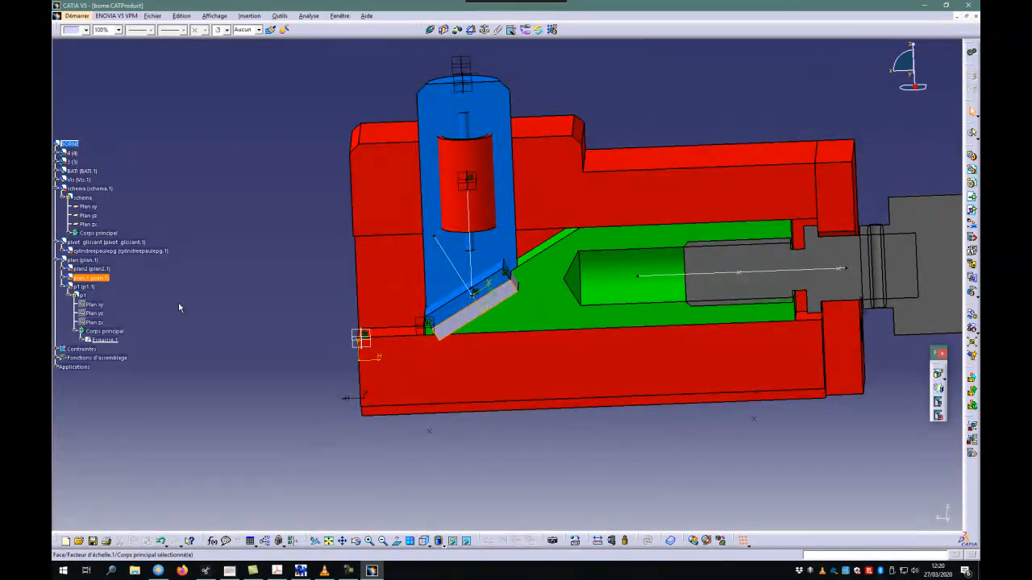
pyautogui.rightClick(93, 279)
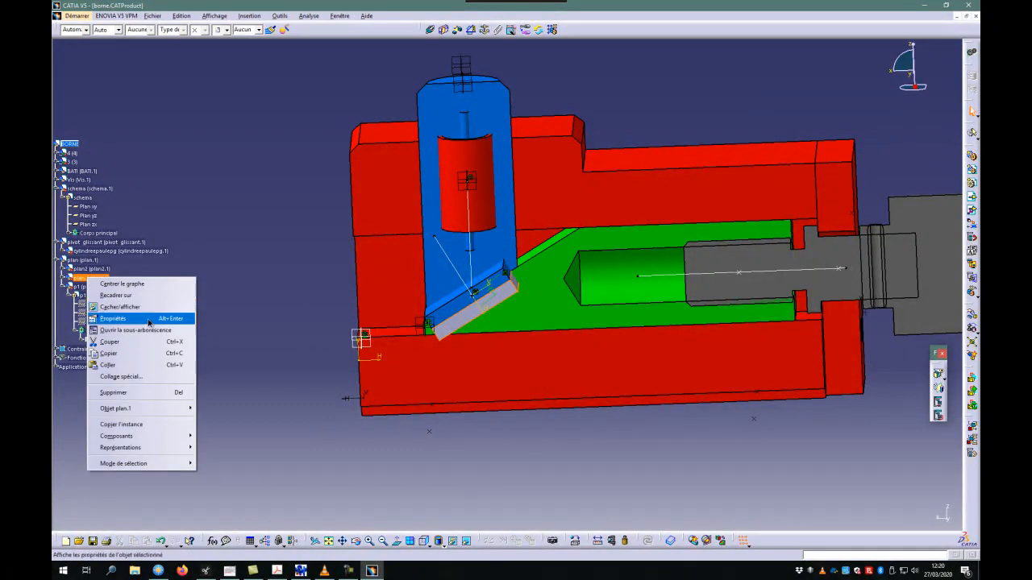
pyautogui.click(148, 319)
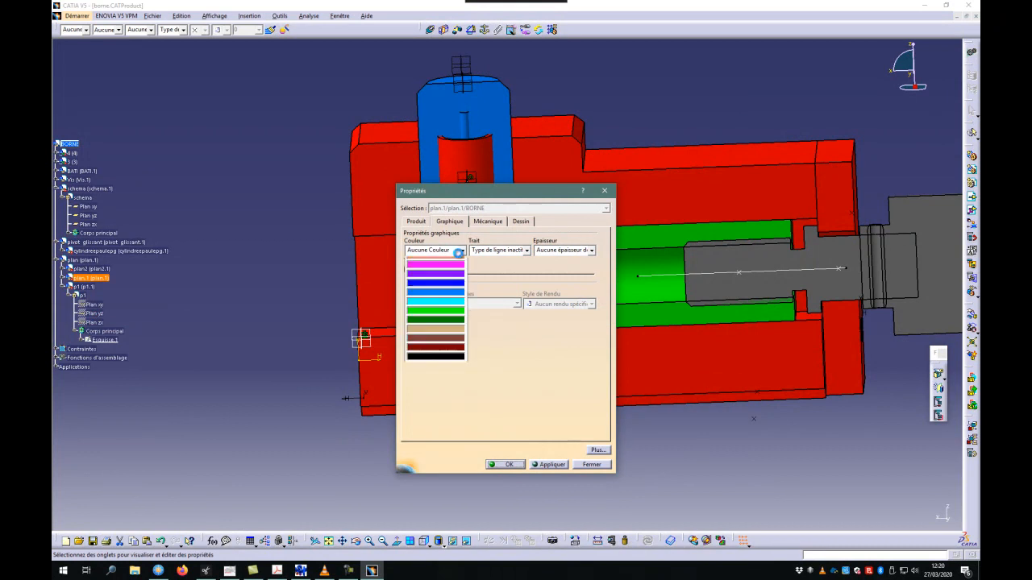
pyautogui.click(439, 376)
pyautogui.click(508, 464)
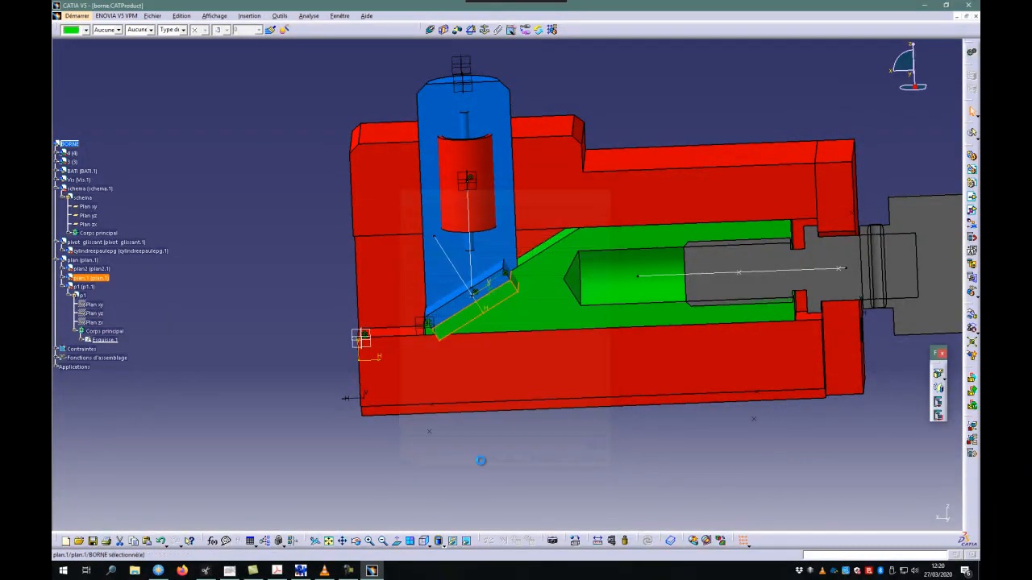
pyautogui.moveTo(413, 320); pyautogui.dragTo(468, 335)
pyautogui.moveTo(535, 360); pyautogui.dragTo(551, 376)
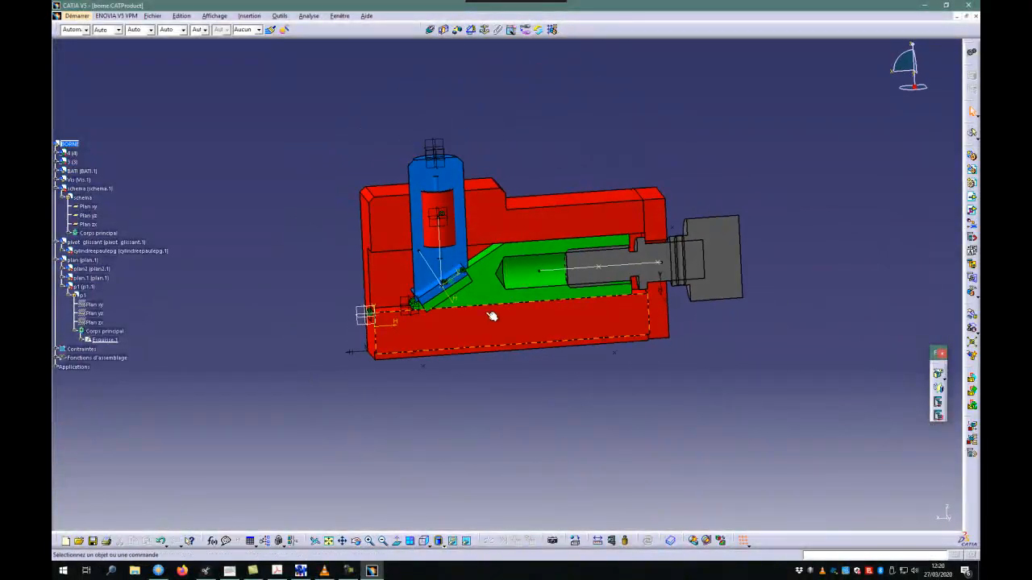
# Insert the existing component glissiere.CATProduct from the liaisons folder into the BORNE assembly
pyautogui.rightClick(79, 145)
pyautogui.moveTo(102, 301)
pyautogui.click(237, 352)
pyautogui.click(563, 254)
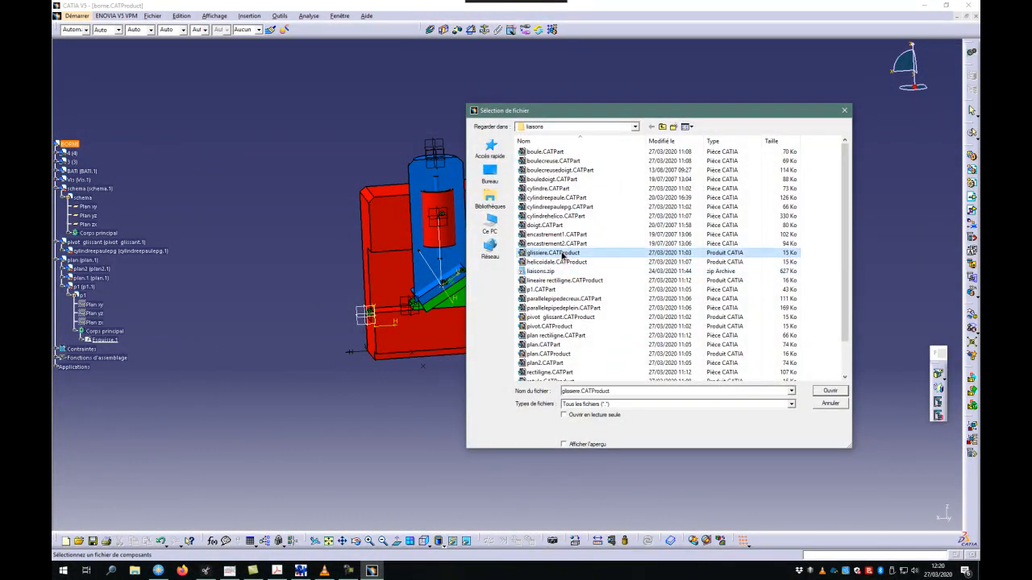
pyautogui.click(828, 392)
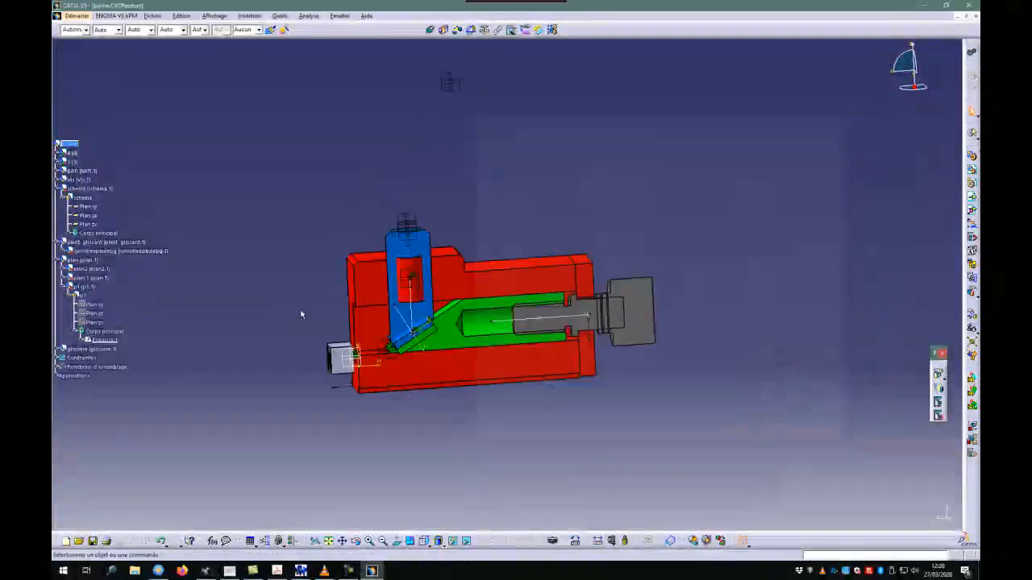
# Make the glissiere's centre coincident with the skeleton's horizontal line end inside the green wedge
pyautogui.moveTo(445, 367); pyautogui.dragTo(563, 235)
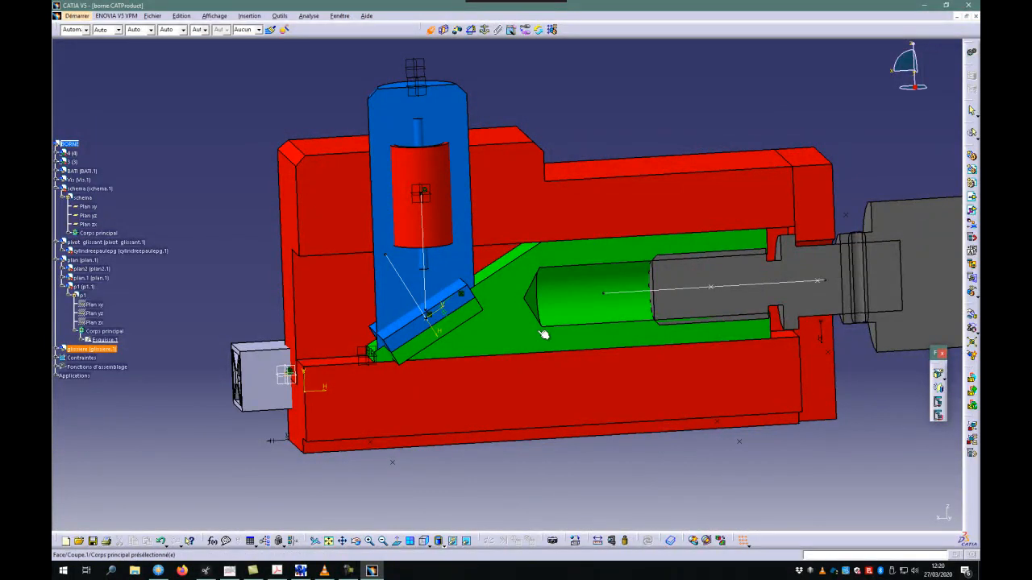
pyautogui.click(610, 297)
pyautogui.click(621, 132)
pyautogui.moveTo(528, 204); pyautogui.dragTo(453, 197)
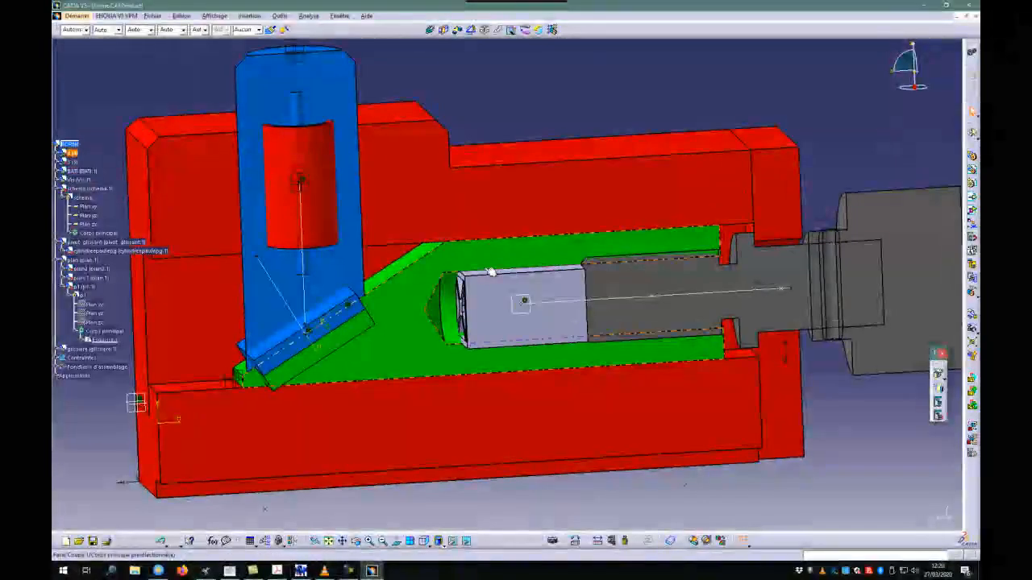
# Colour the parallelepipedecreux part of the glissiere joint red to match the frame
pyautogui.click(63, 349)
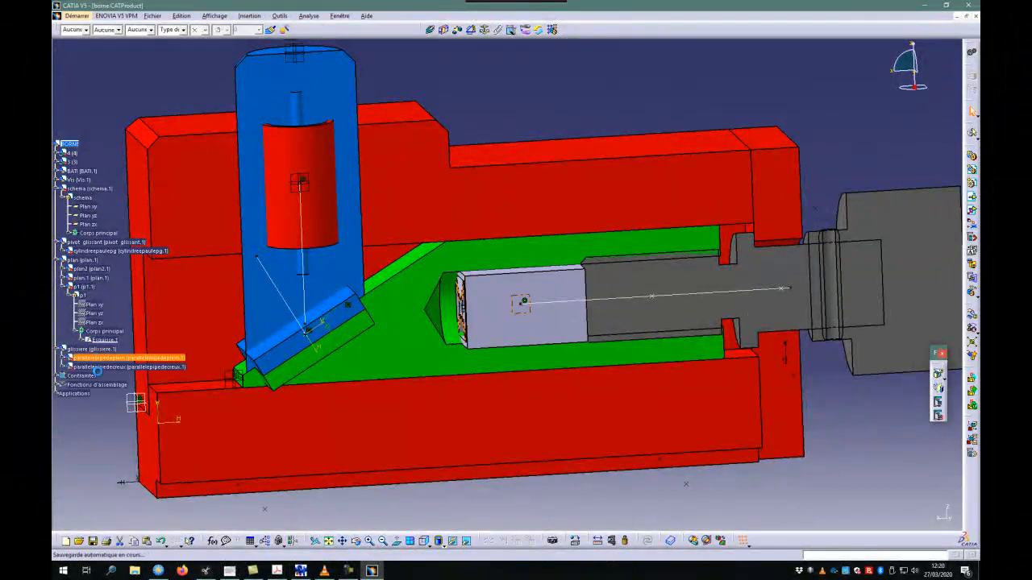
pyautogui.click(97, 367)
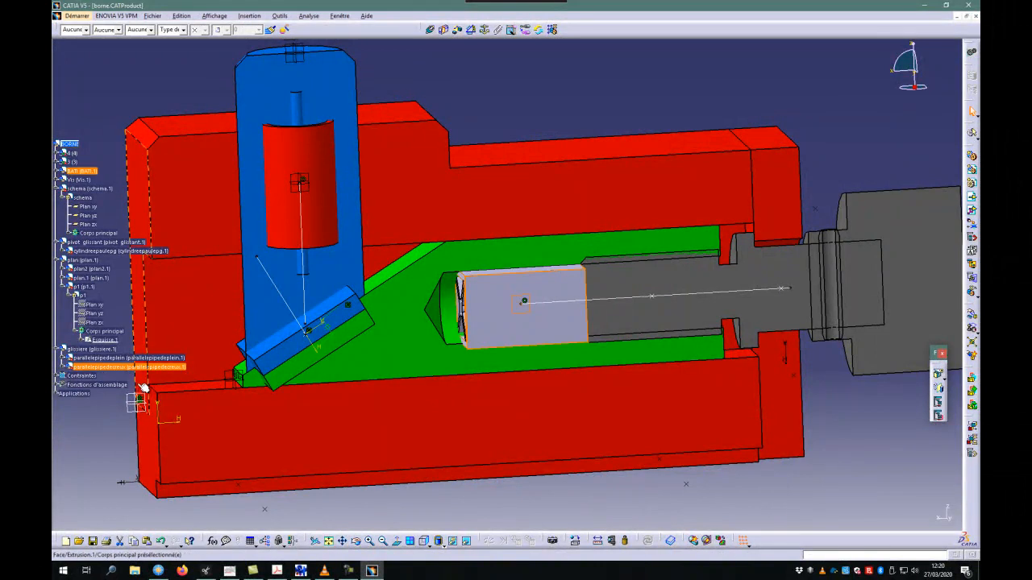
pyautogui.rightClick(121, 367)
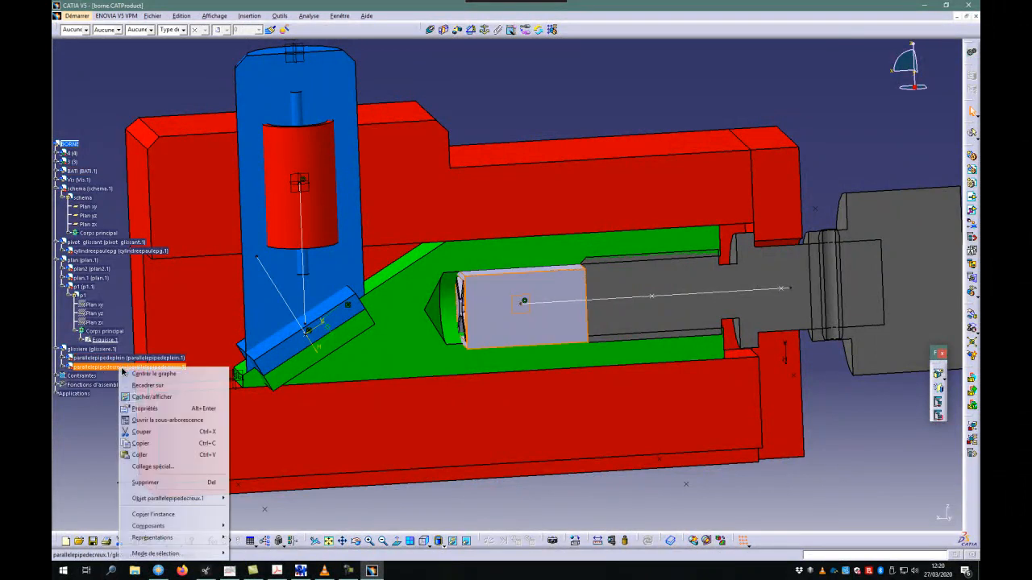
pyautogui.click(150, 409)
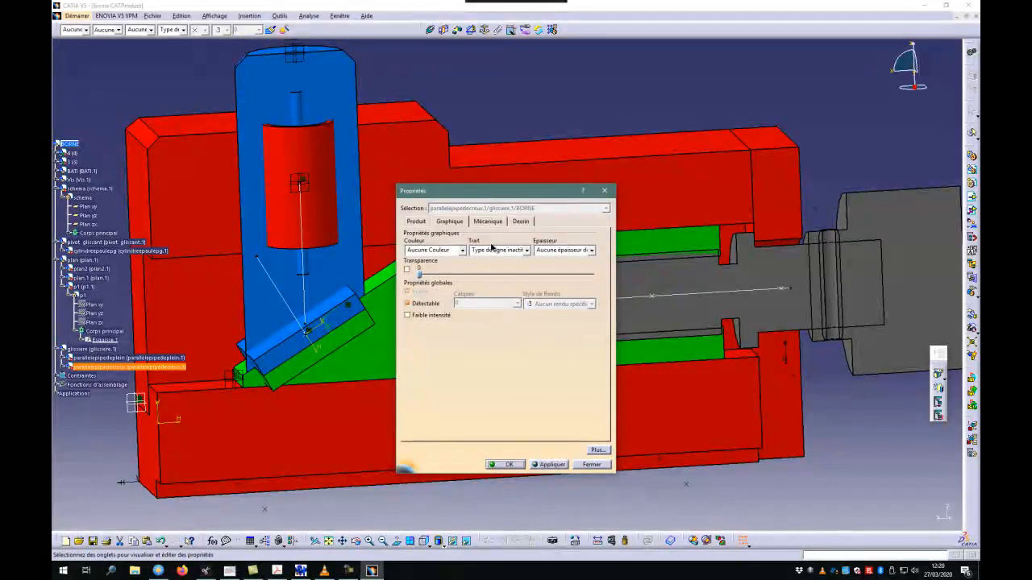
pyautogui.click(463, 250)
pyautogui.click(441, 308)
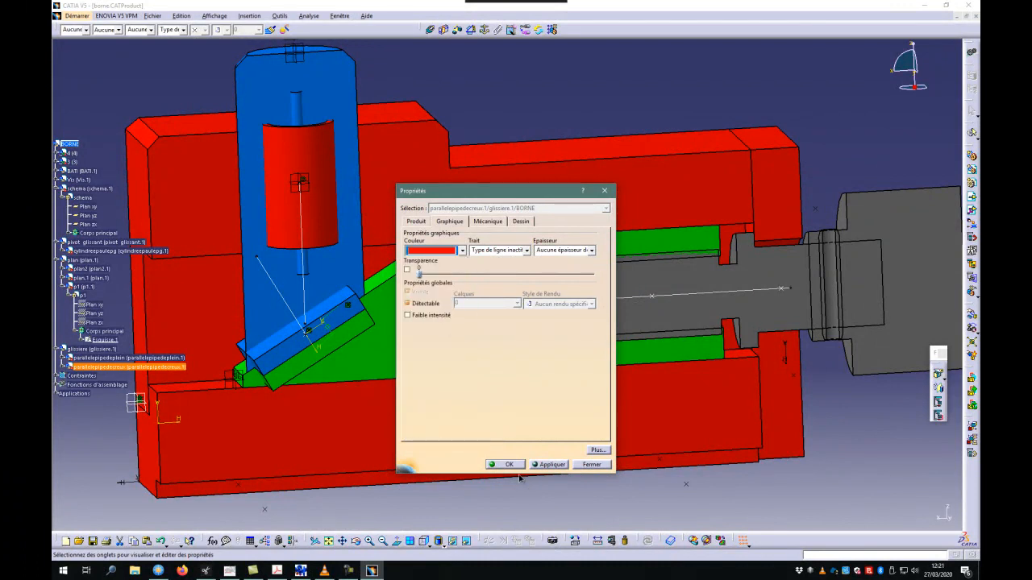
pyautogui.click(508, 466)
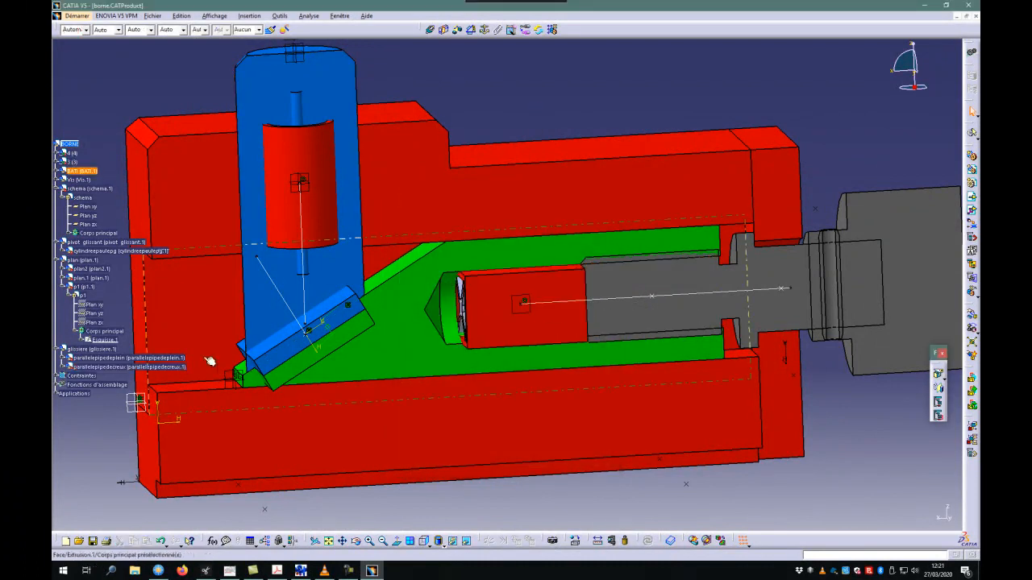
# Colour the parallelepipedeplein part of the glissiere joint bright green to match the wedge
pyautogui.click(121, 358)
pyautogui.rightClick(121, 358)
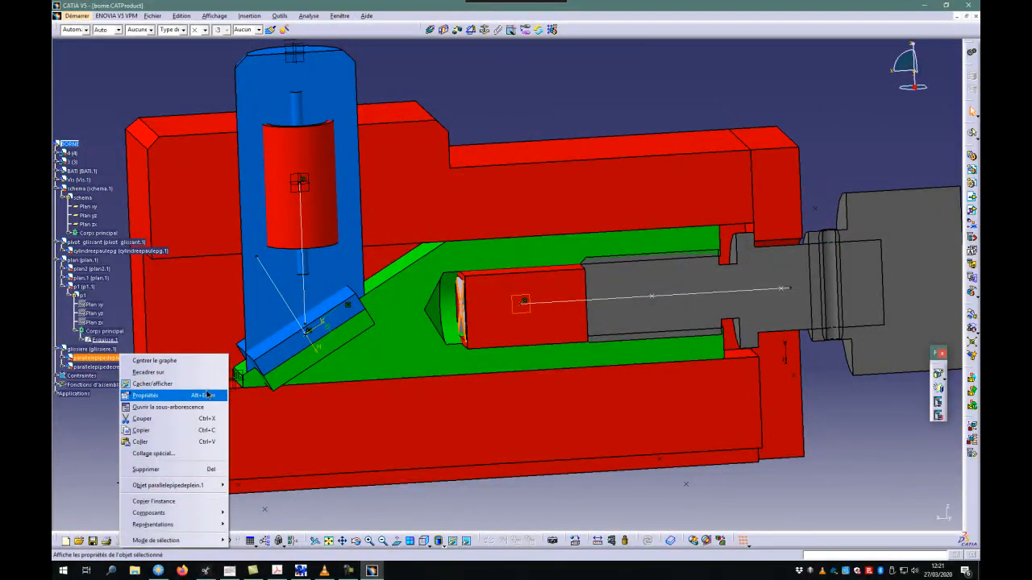
pyautogui.click(205, 394)
pyautogui.click(455, 250)
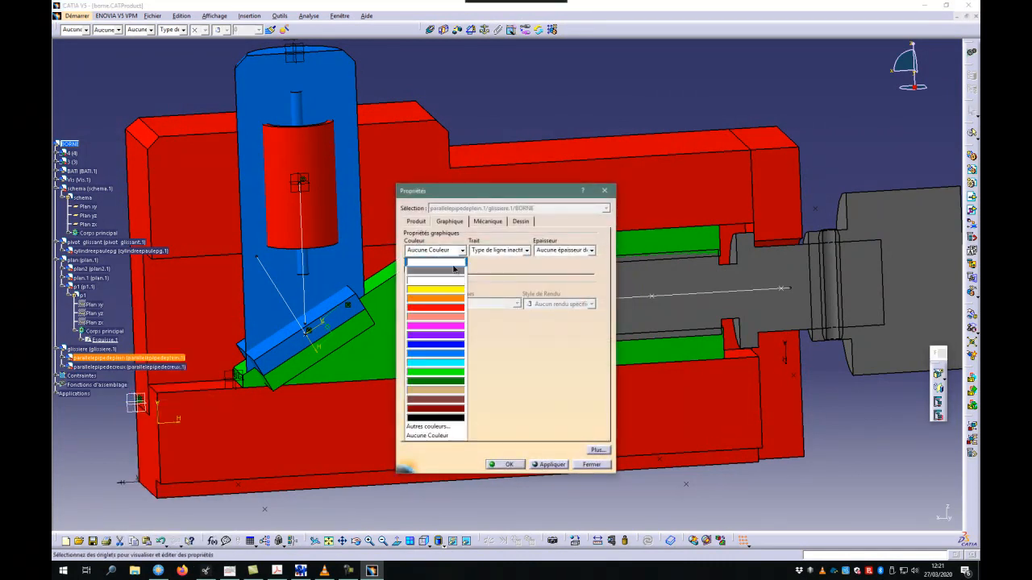
pyautogui.click(438, 372)
pyautogui.click(502, 463)
pyautogui.moveTo(507, 186); pyautogui.dragTo(622, 281)
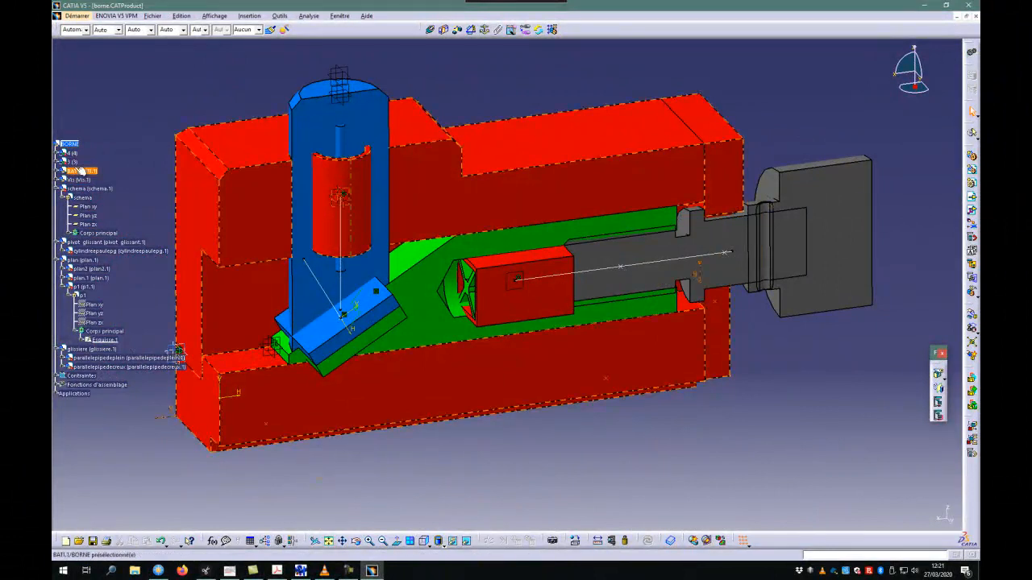
# Insert the existing component helicoidale.CATProduct from the liaisons folder into the BORNE assembly
pyautogui.rightClick(69, 143)
pyautogui.moveTo(132, 303)
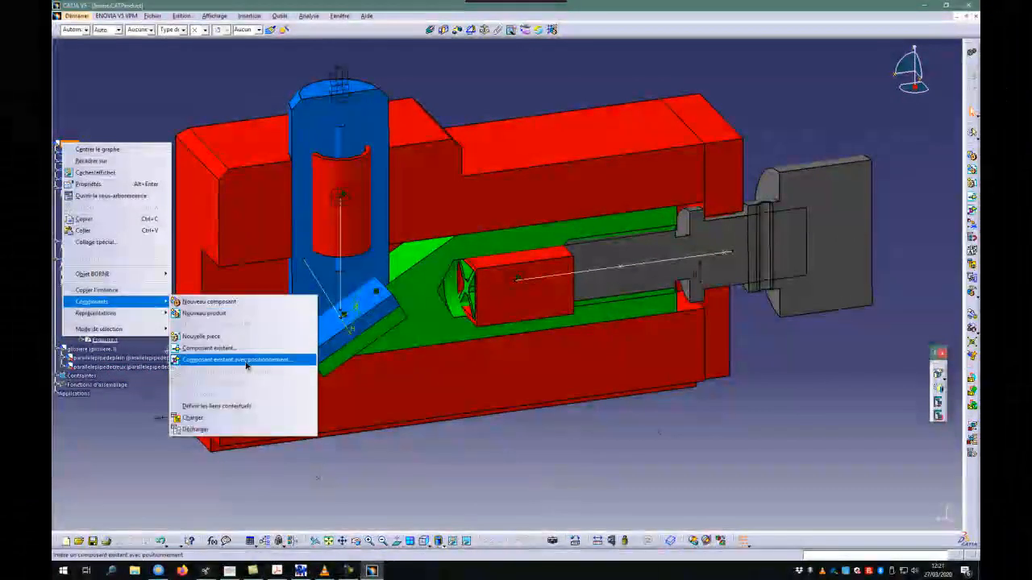
pyautogui.click(208, 348)
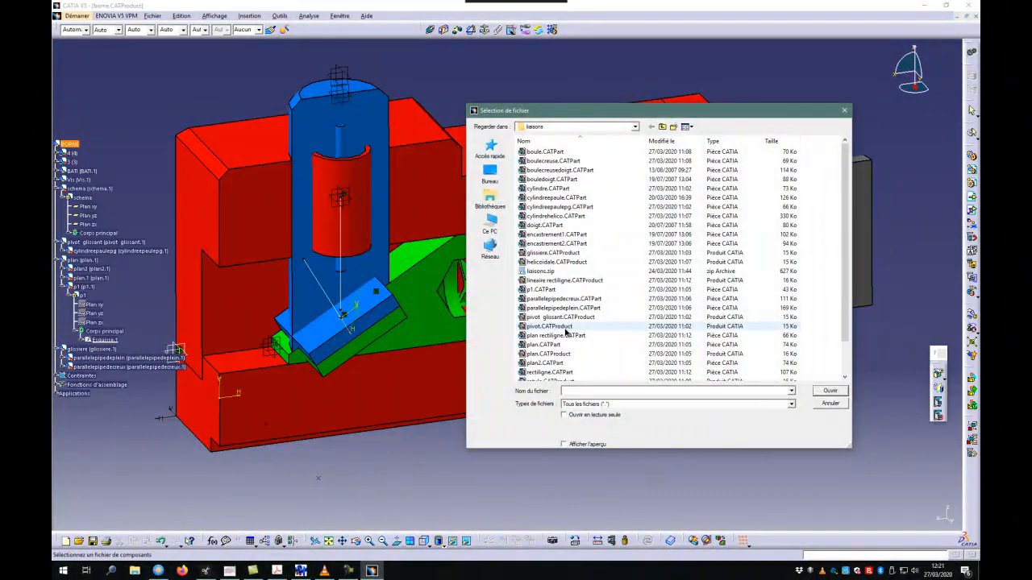
pyautogui.click(565, 262)
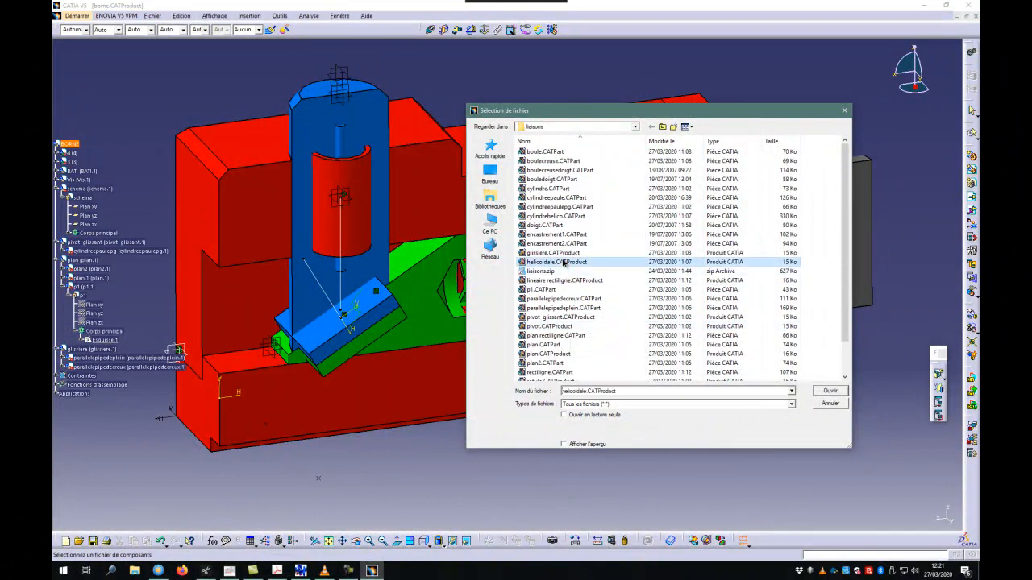
pyautogui.click(824, 391)
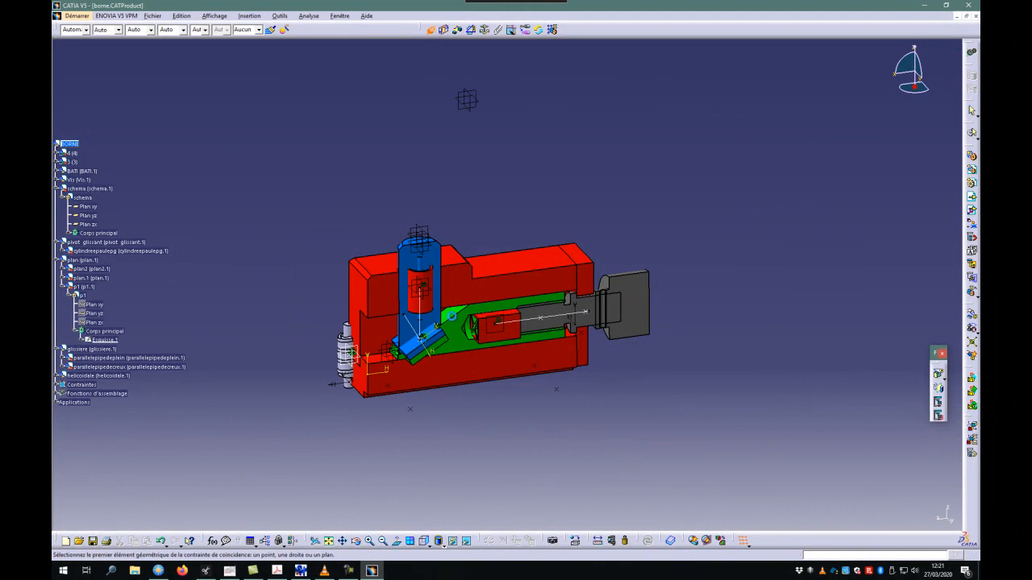
# Make the helicoidale joint's centre coincident with the middle point of the skeleton's horizontal line
pyautogui.moveTo(453, 316); pyautogui.dragTo(505, 191)
pyautogui.moveTo(231, 353); pyautogui.dragTo(295, 298)
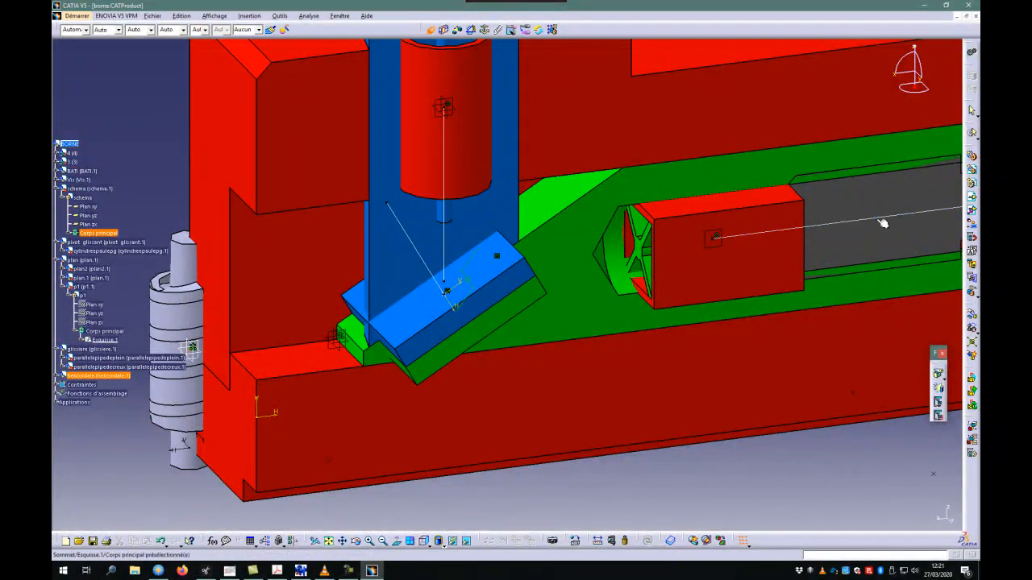
pyautogui.moveTo(744, 247); pyautogui.dragTo(566, 309)
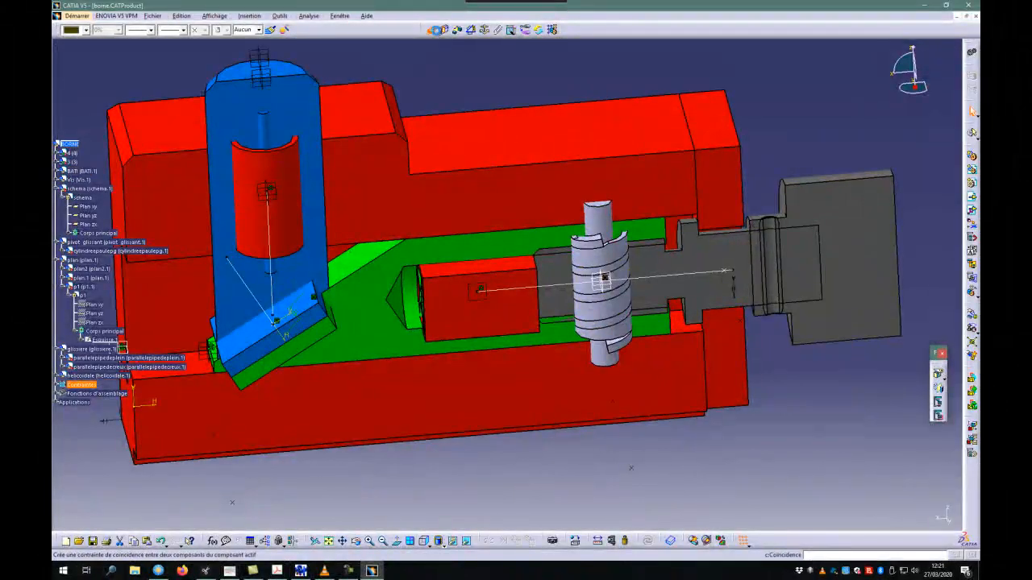
# Align the helicoidale joint's axis with the skeleton's horizontal line using a coincidence constraint
pyautogui.click(437, 33)
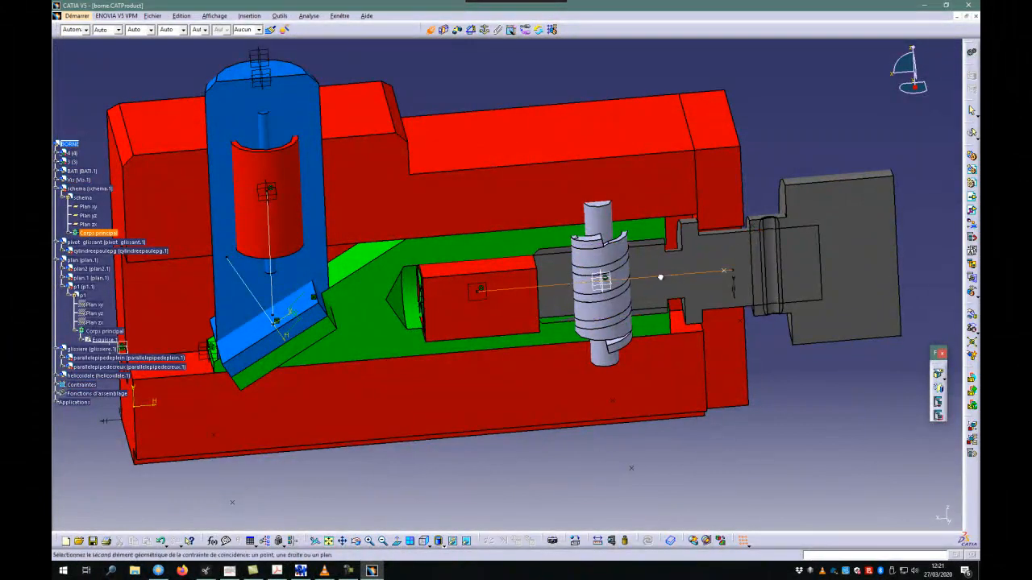
pyautogui.click(617, 256)
pyautogui.moveTo(617, 295); pyautogui.dragTo(561, 367)
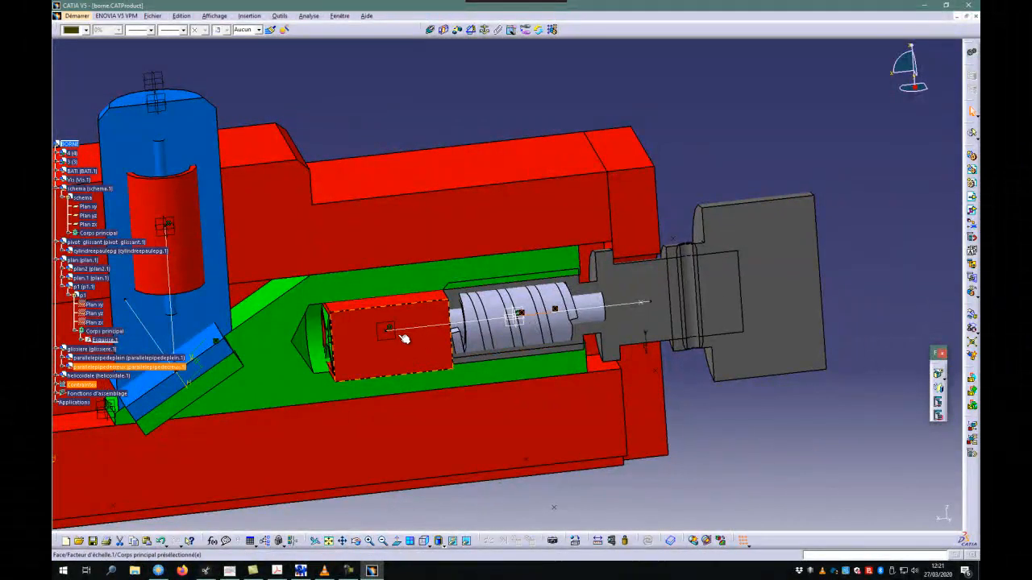
pyautogui.moveTo(543, 357); pyautogui.dragTo(582, 361)
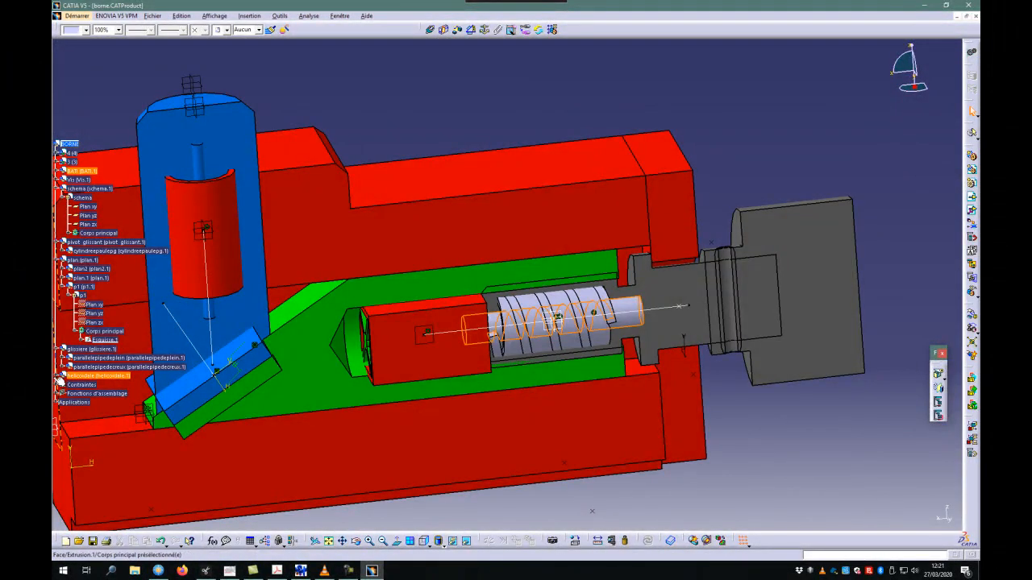
# Colour the vis part of the helicoidale joint grey to match the adjusting screw
pyautogui.click(171, 358)
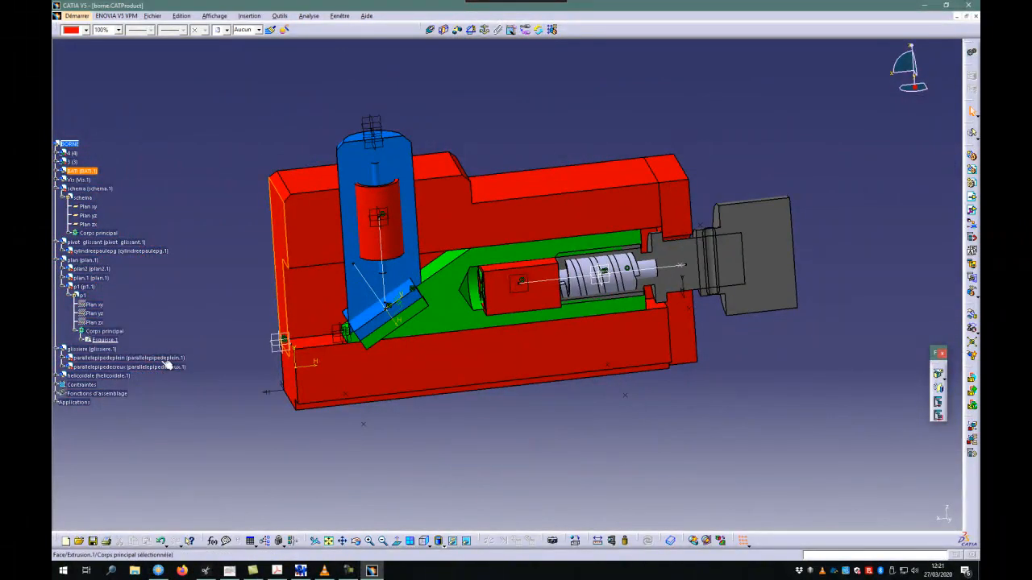
pyautogui.click(240, 397)
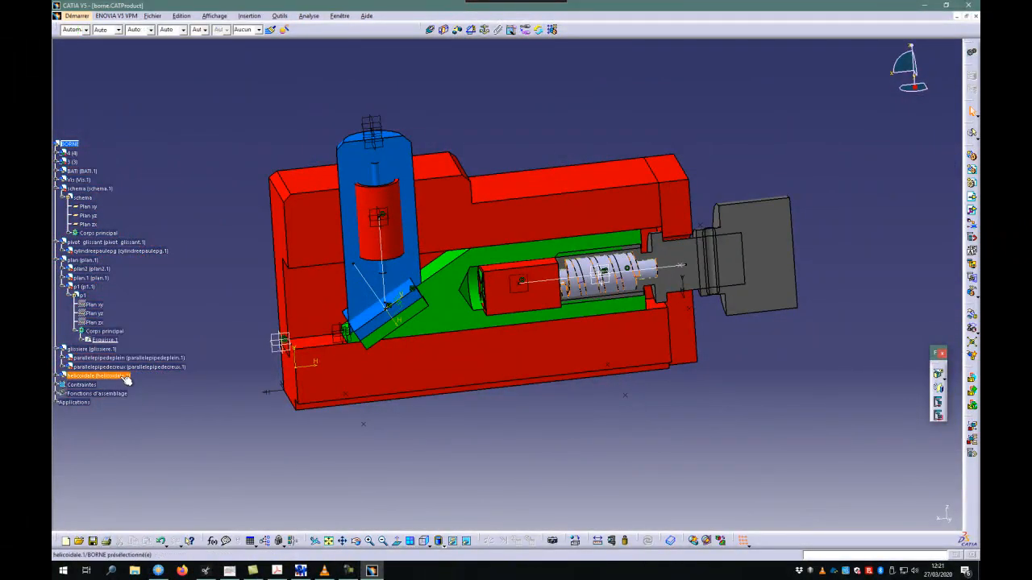
pyautogui.click(59, 376)
pyautogui.click(86, 385)
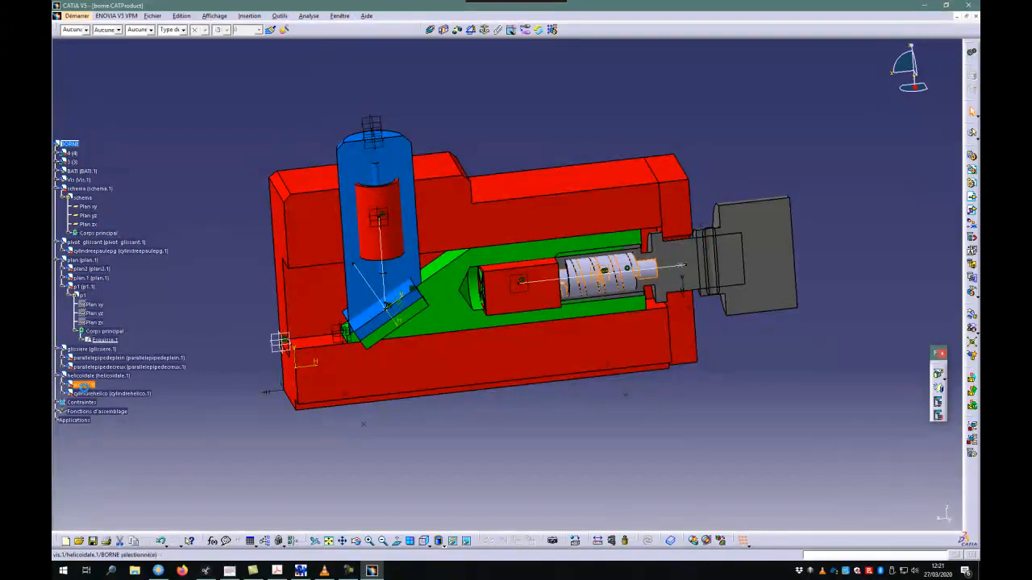
pyautogui.moveTo(645, 167); pyautogui.dragTo(605, 300)
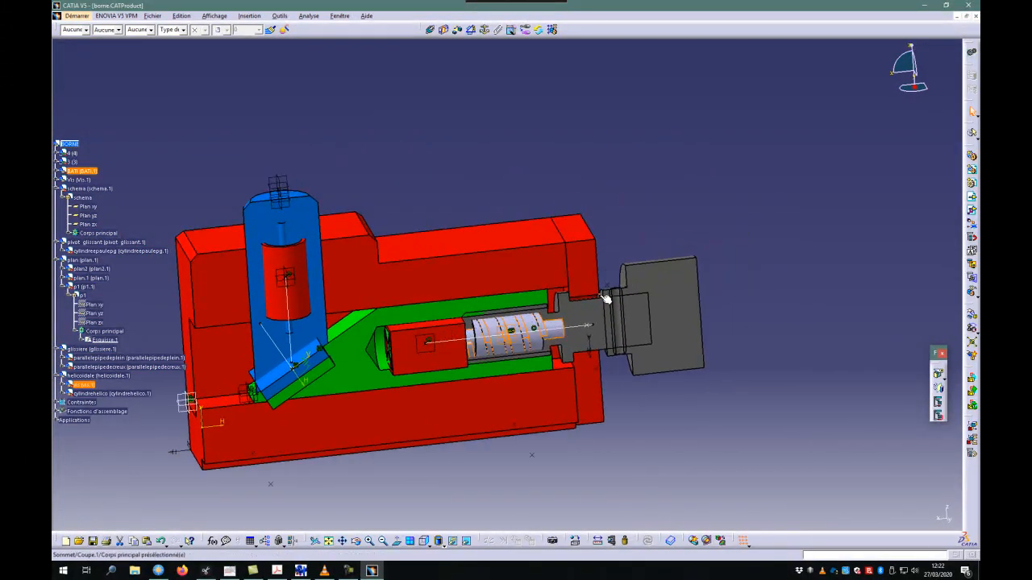
pyautogui.rightClick(85, 385)
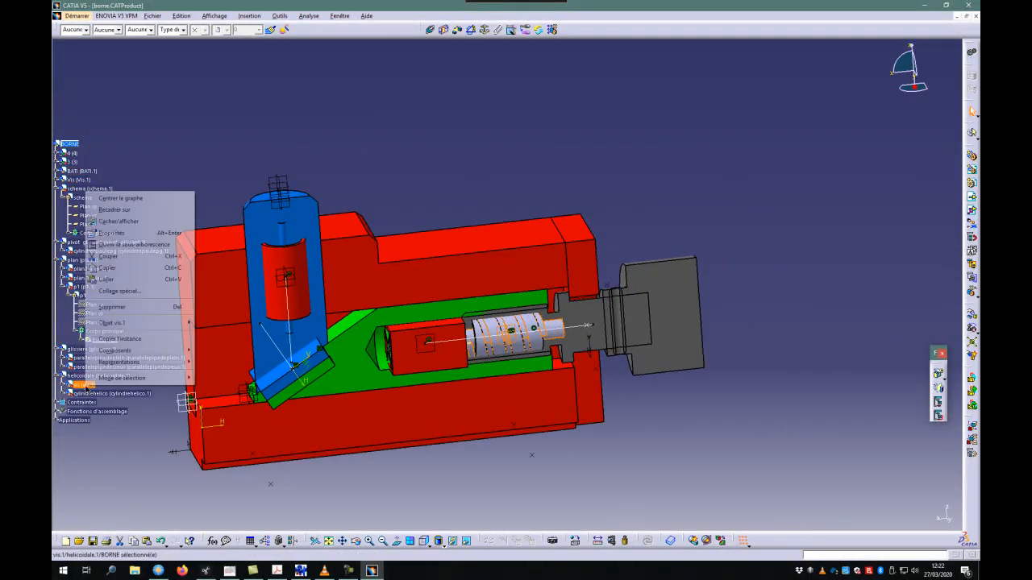
pyautogui.click(162, 233)
pyautogui.click(460, 251)
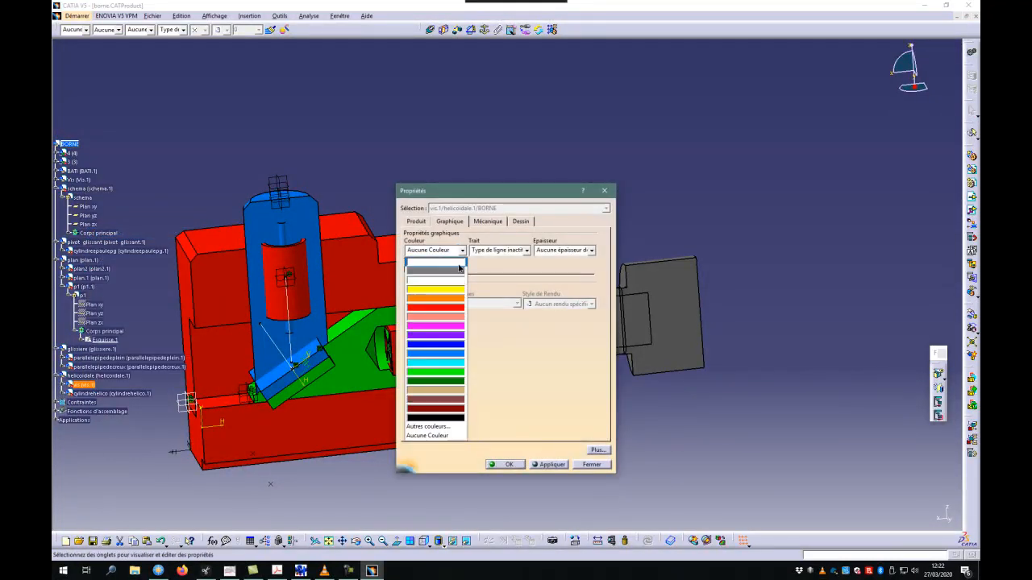
pyautogui.click(440, 292)
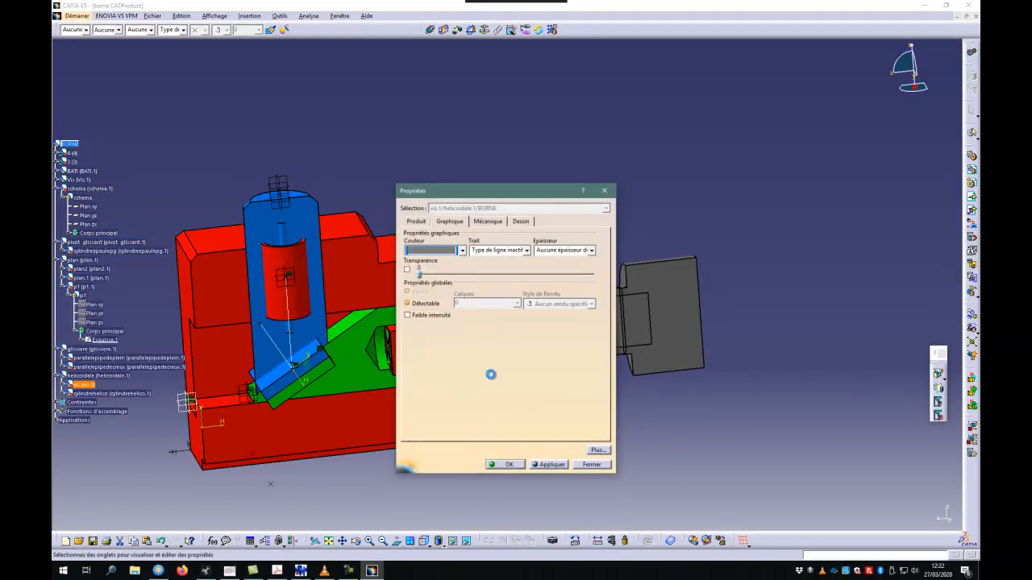
pyautogui.click(508, 467)
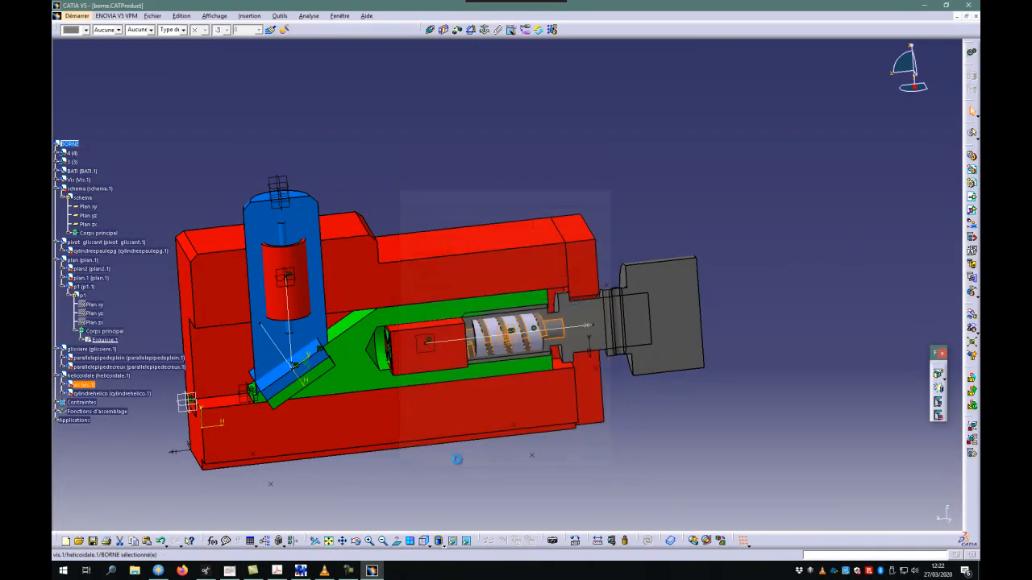
# Colour the cylindrehelico part of the helicoidale joint bright green to match the wedge
pyautogui.click(96, 394)
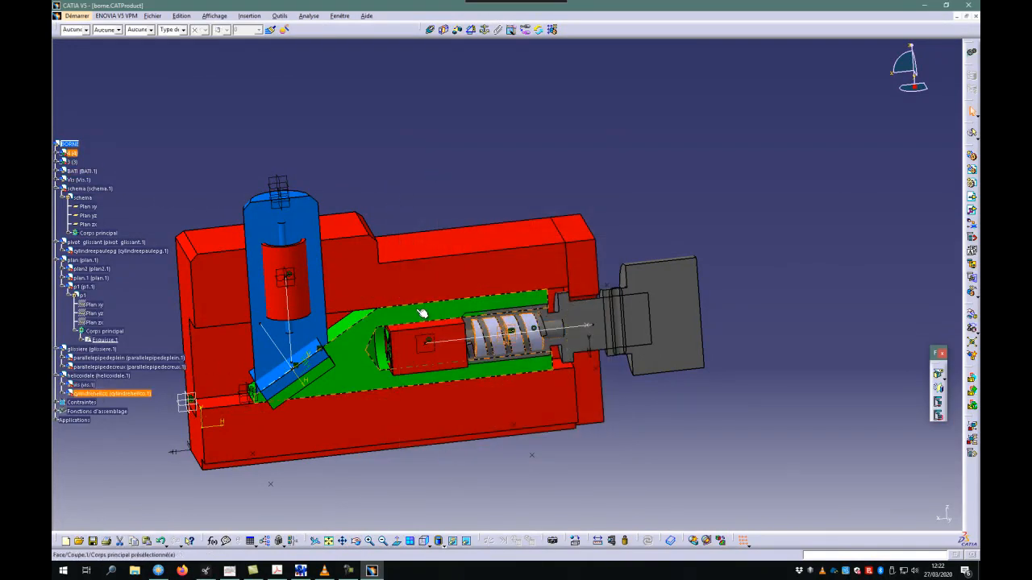
pyautogui.rightClick(137, 401)
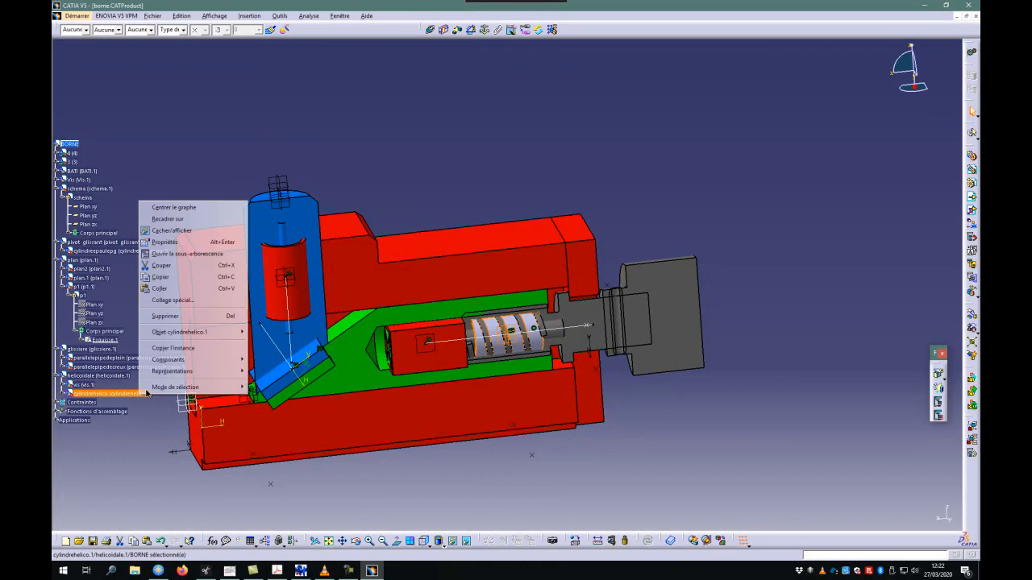
pyautogui.click(195, 242)
pyautogui.click(461, 250)
pyautogui.click(420, 372)
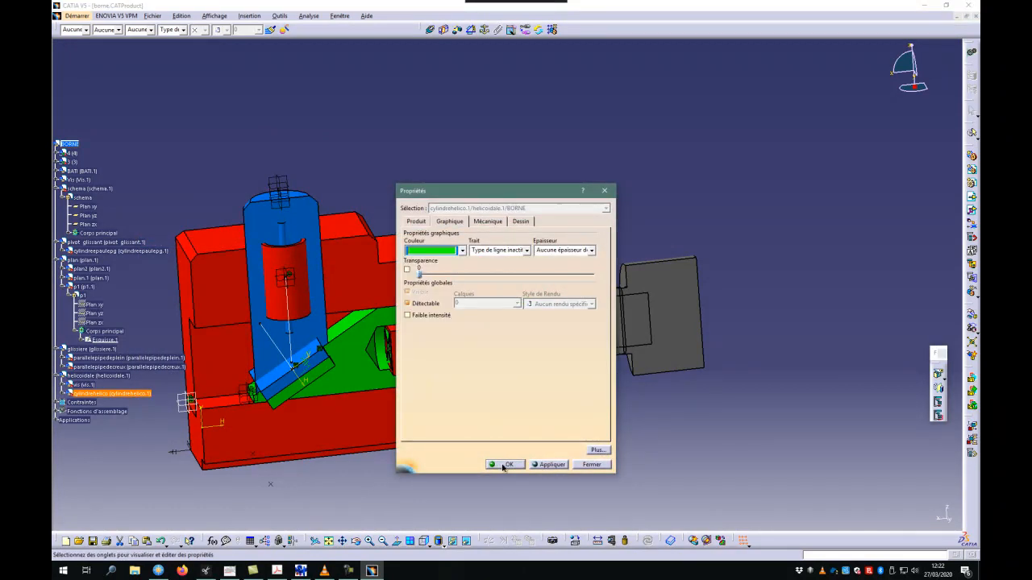
pyautogui.click(500, 465)
pyautogui.moveTo(507, 451); pyautogui.dragTo(552, 410)
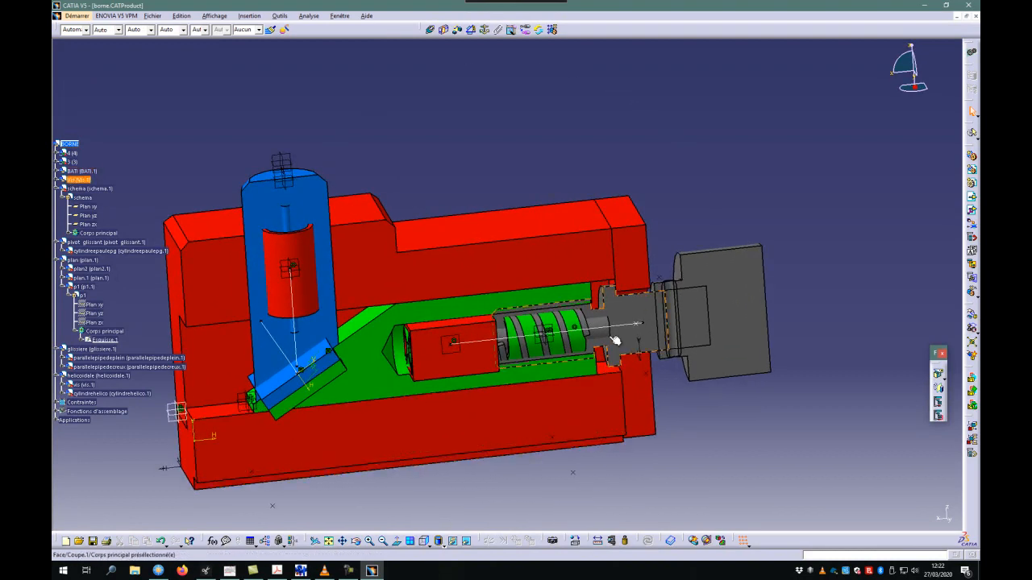
# Open the schema part's skeleton sketch and examine the points and lines listed under its geometry
pyautogui.click(446, 343)
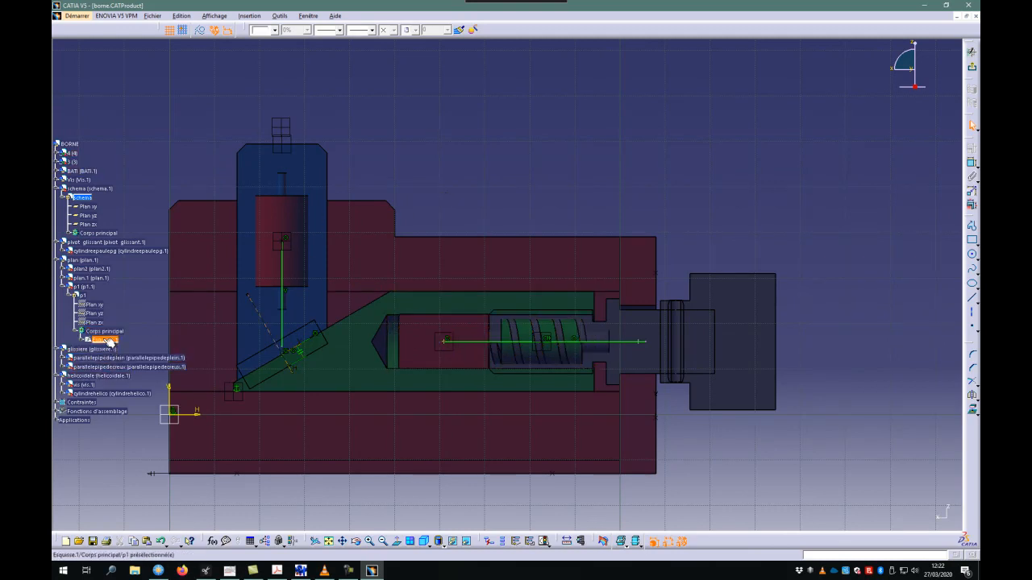
pyautogui.moveTo(424, 239); pyautogui.dragTo(118, 154)
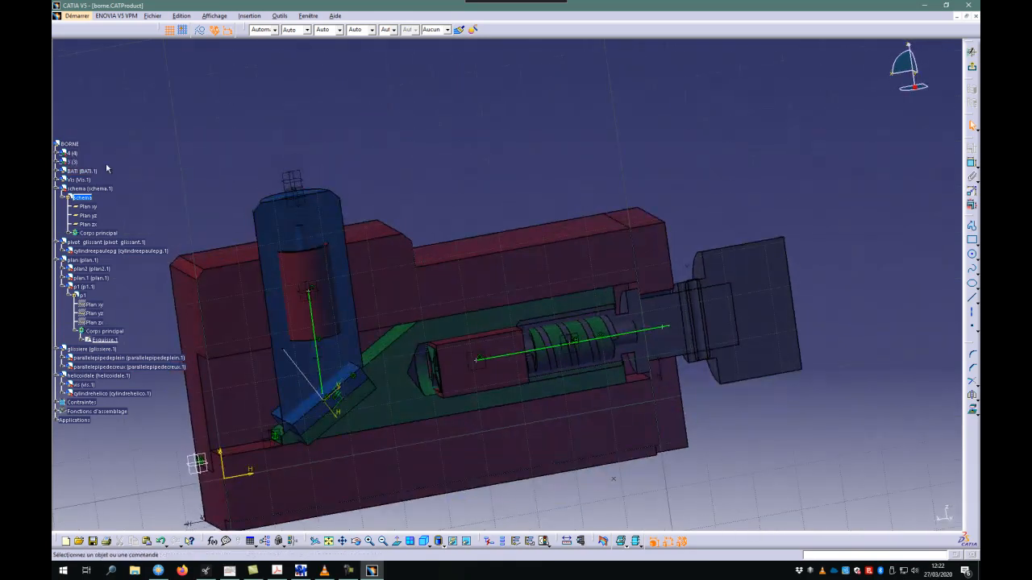
pyautogui.click(74, 233)
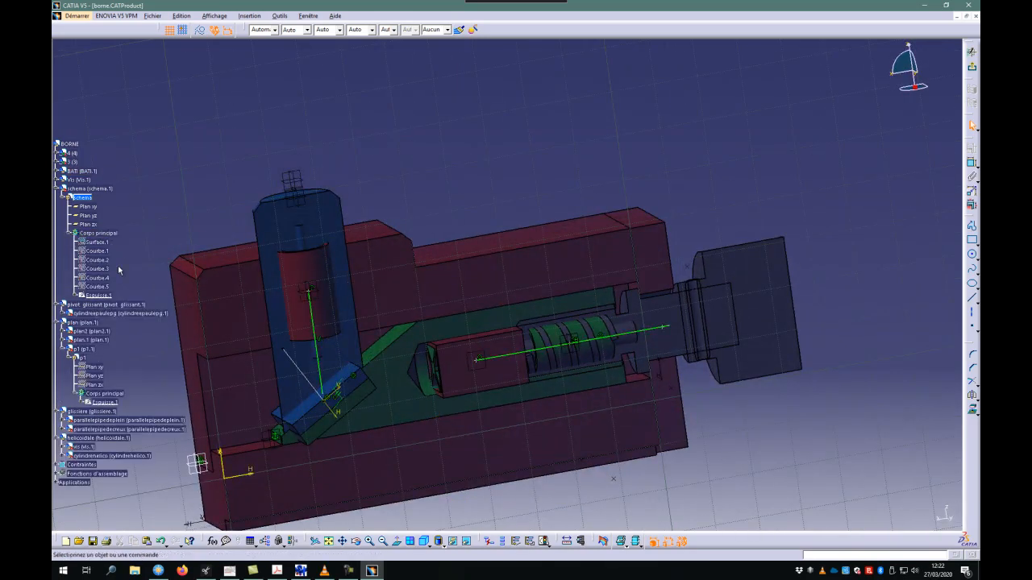
pyautogui.click(78, 296)
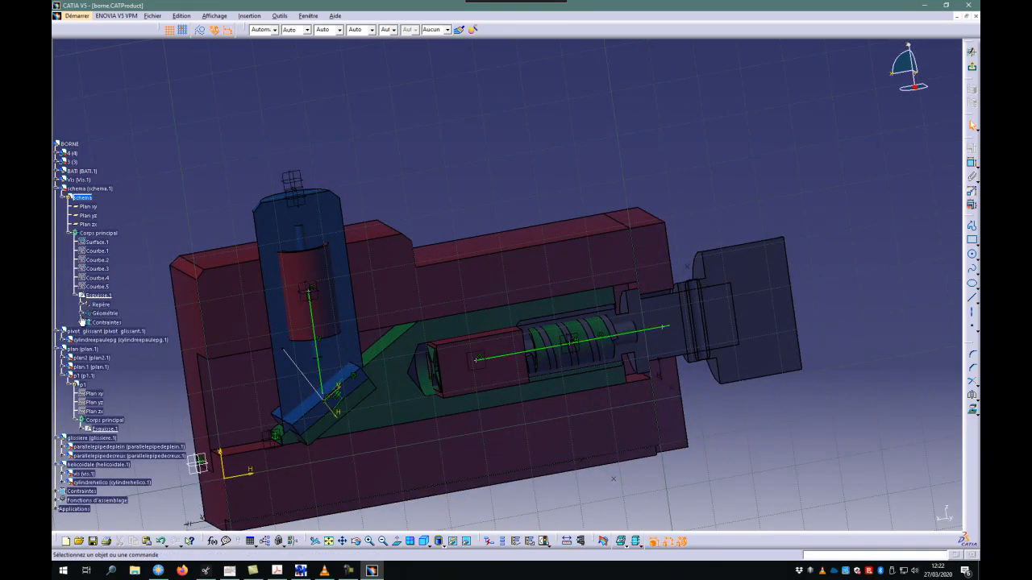
pyautogui.click(80, 314)
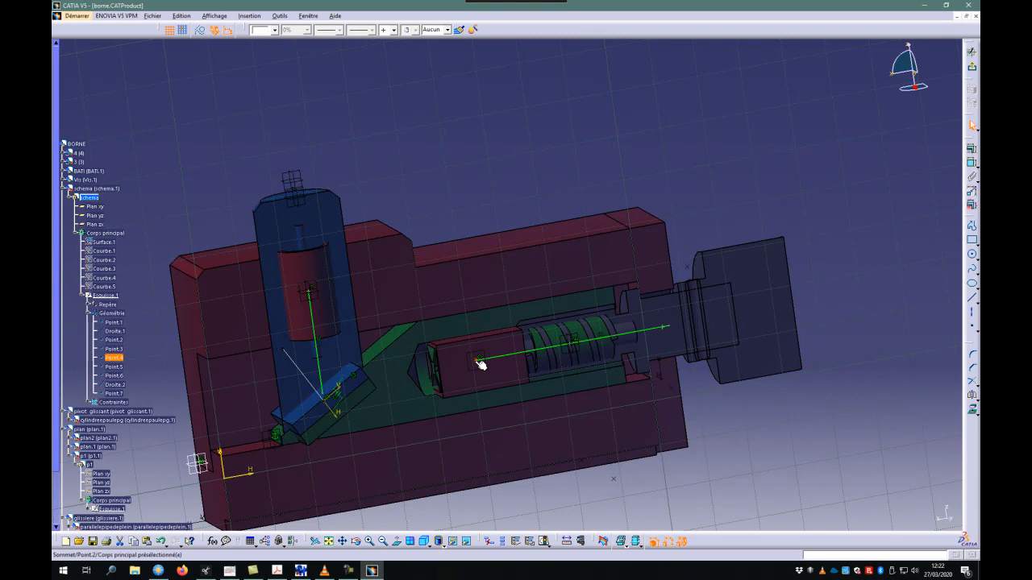
pyautogui.moveTo(469, 231); pyautogui.dragTo(490, 210)
pyautogui.moveTo(176, 343); pyautogui.dragTo(271, 298)
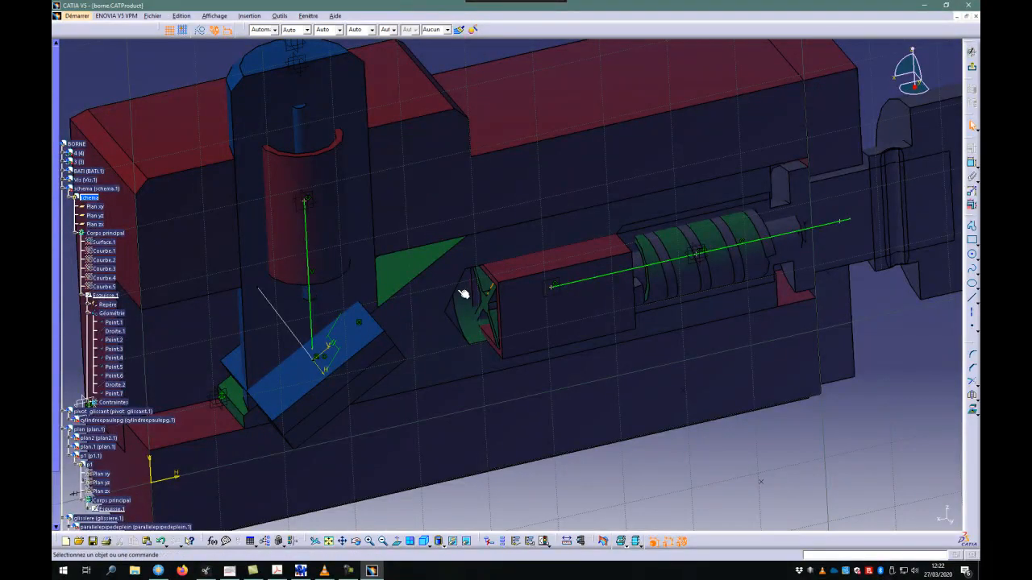
pyautogui.scroll(-7, 129, 299)
pyautogui.click(101, 216)
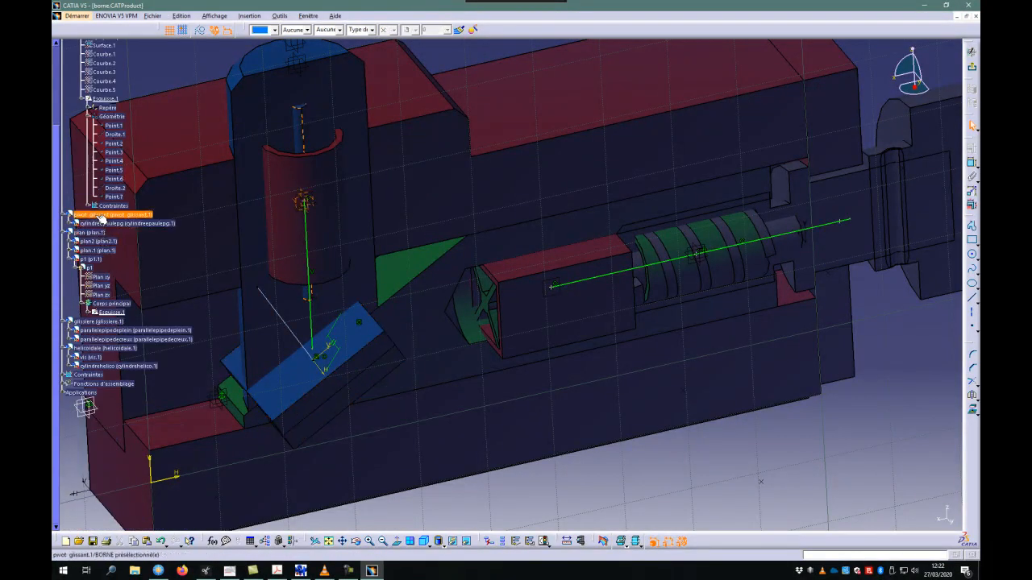
pyautogui.moveTo(500, 306); pyautogui.dragTo(457, 287)
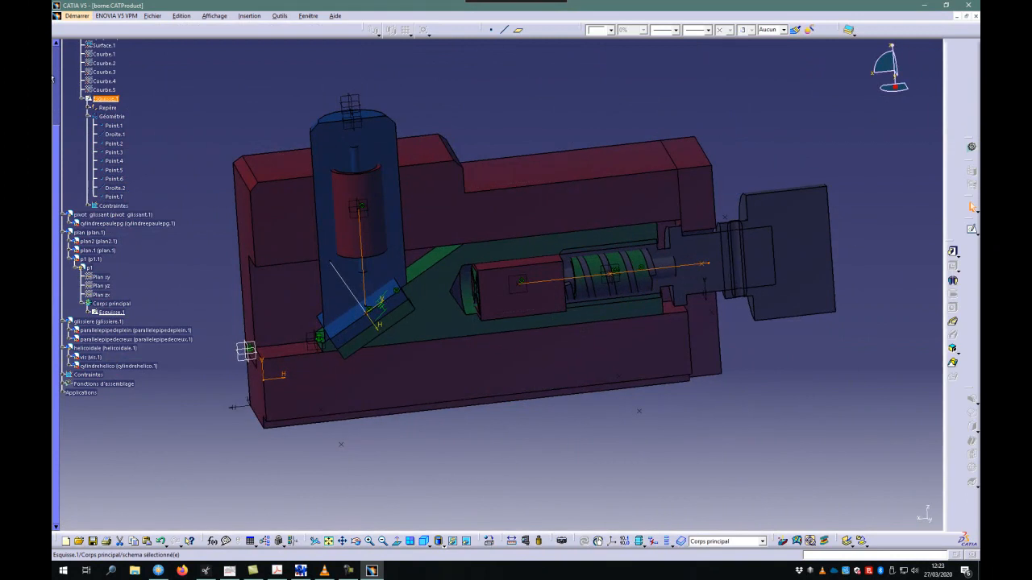
# Reactivate the BORNE assembly and insert pivot.CATProduct from the liaisons folder as an existing component
pyautogui.scroll(3, 165, 216)
pyautogui.doubleClick(76, 242)
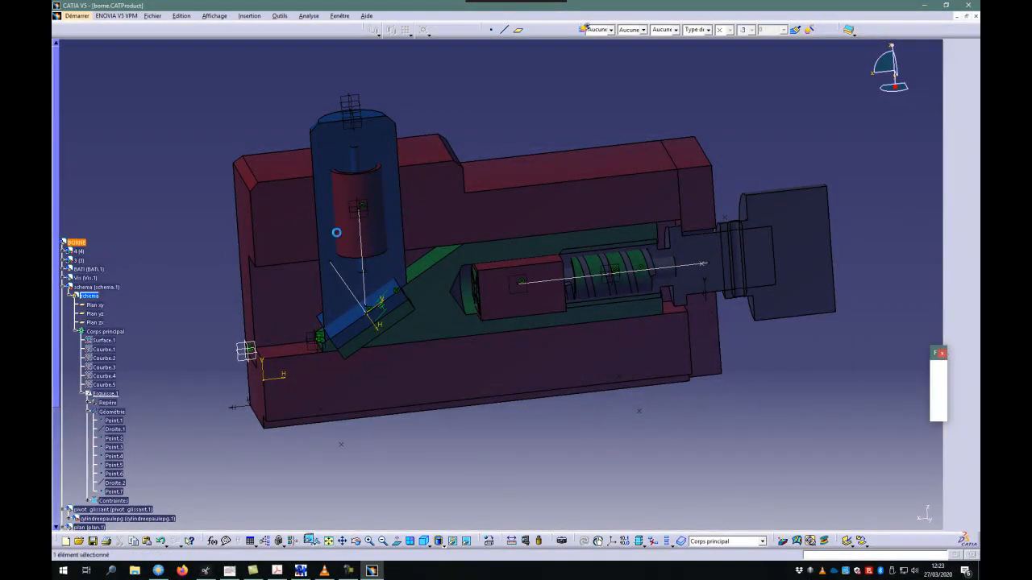
pyautogui.moveTo(586, 248); pyautogui.dragTo(561, 287)
pyautogui.moveTo(598, 387); pyautogui.dragTo(578, 323)
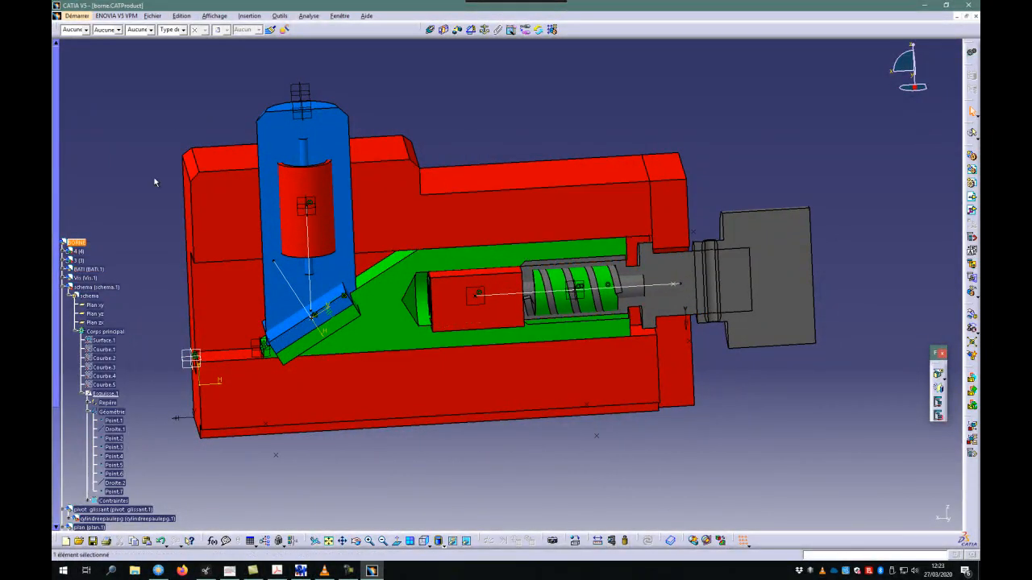
pyautogui.rightClick(81, 246)
pyautogui.moveTo(138, 404)
pyautogui.click(227, 449)
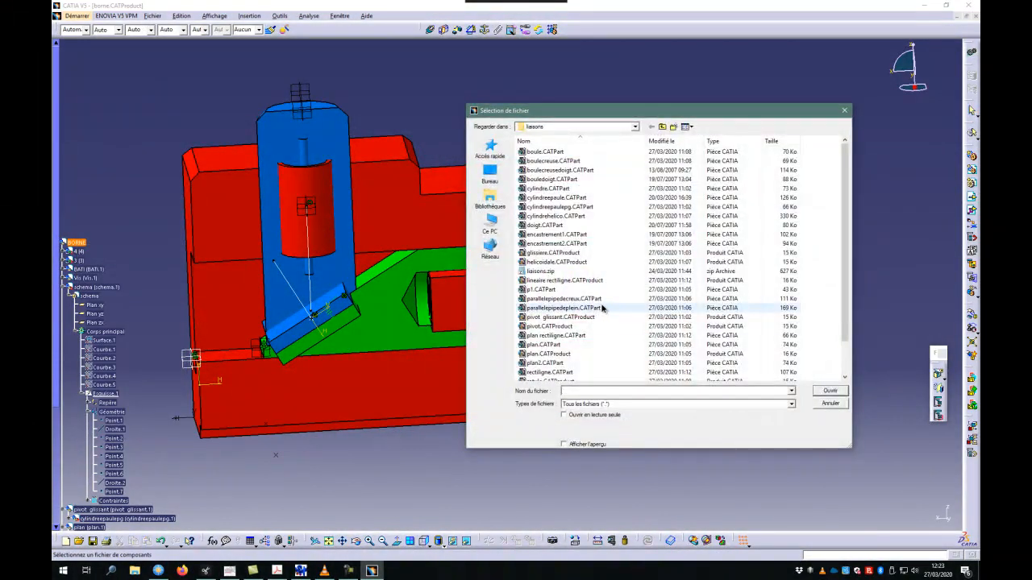
pyautogui.click(543, 327)
pyautogui.click(824, 390)
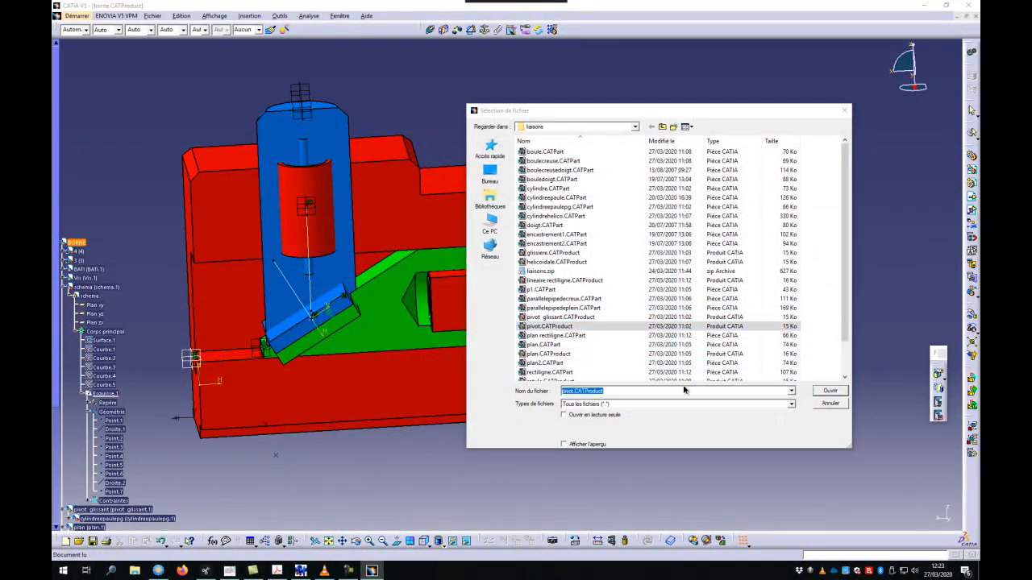
# Constrain the pivot joint's centre to coincide with the end point of the skeleton's horizontal line nearest the adjusting knob
pyautogui.moveTo(357, 278); pyautogui.dragTo(428, 120)
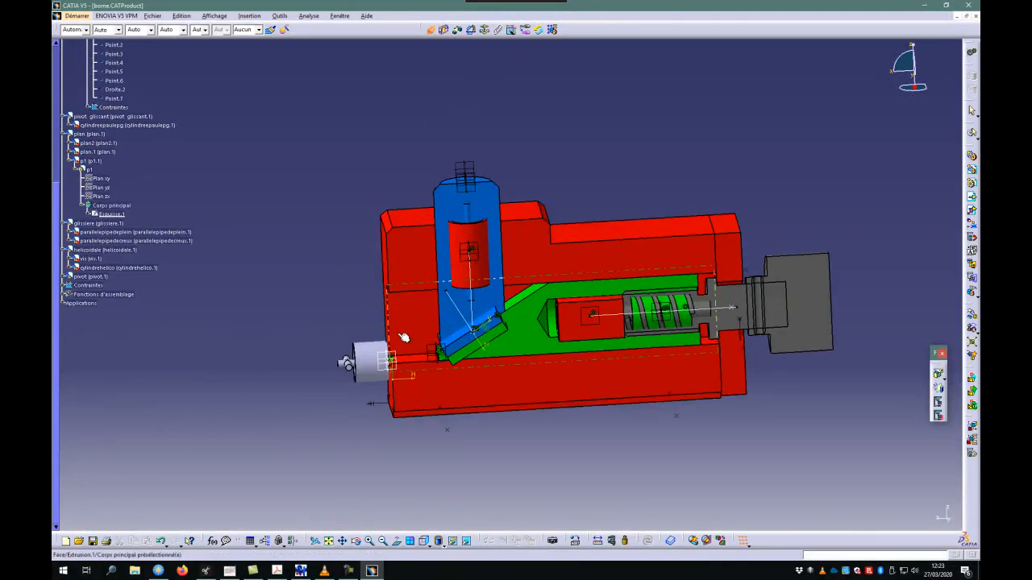
pyautogui.click(739, 311)
pyautogui.moveTo(727, 377); pyautogui.dragTo(553, 226)
pyautogui.moveTo(642, 365); pyautogui.dragTo(557, 334)
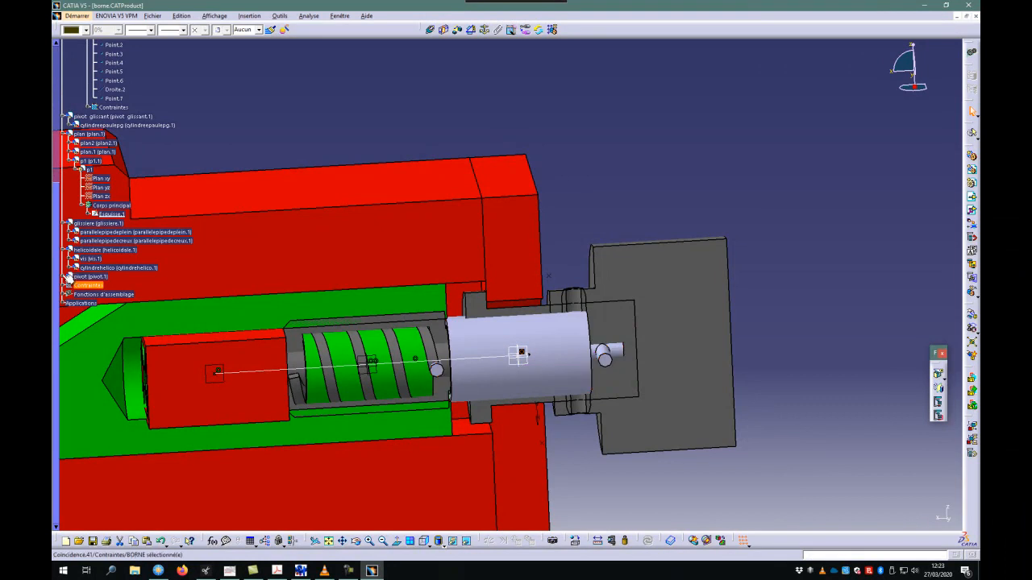
# Colour the cylindreepaule part of the pivot joint grey to match the adjusting screw
pyautogui.click(64, 276)
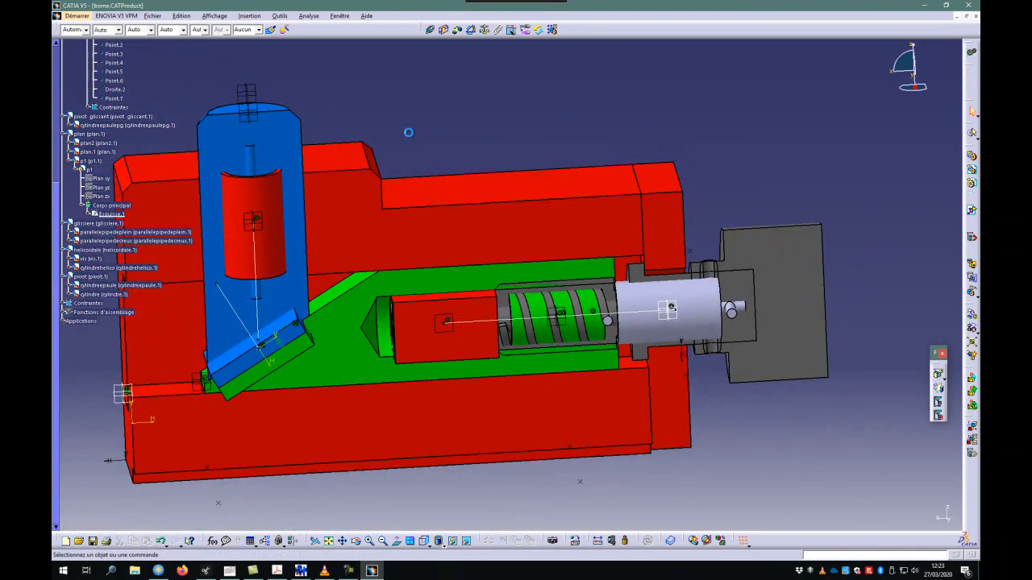
pyautogui.rightClick(145, 290)
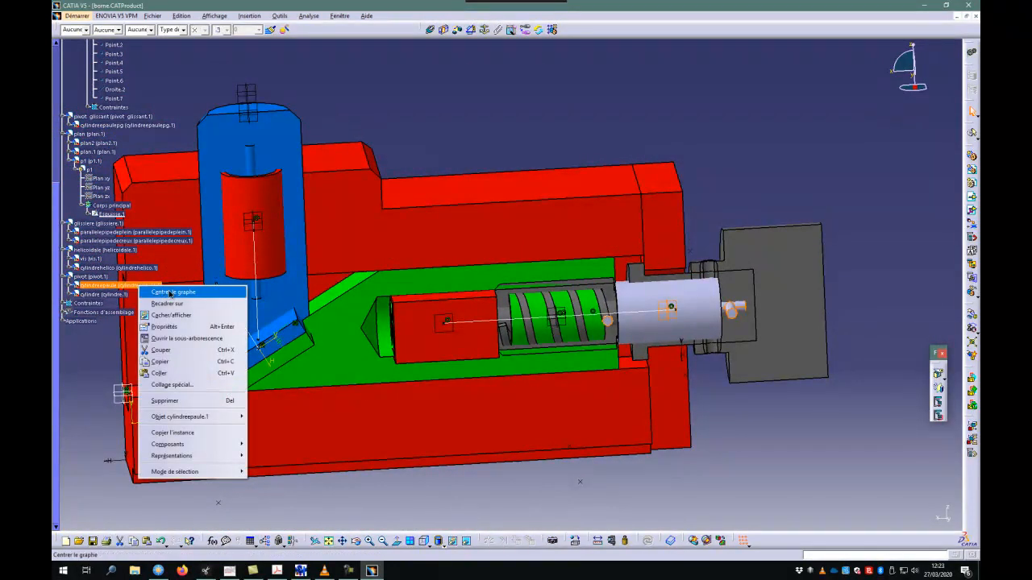
pyautogui.click(170, 327)
pyautogui.click(461, 250)
pyautogui.click(514, 466)
# Colour the cylindre part of the pivot joint red to match the body
pyautogui.rightClick(101, 294)
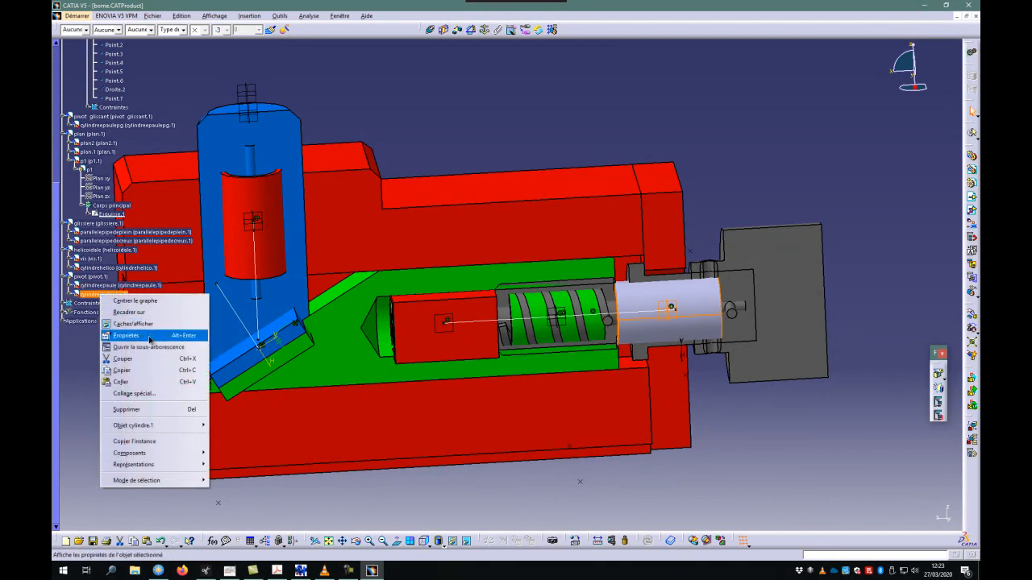
pyautogui.click(148, 334)
pyautogui.click(459, 251)
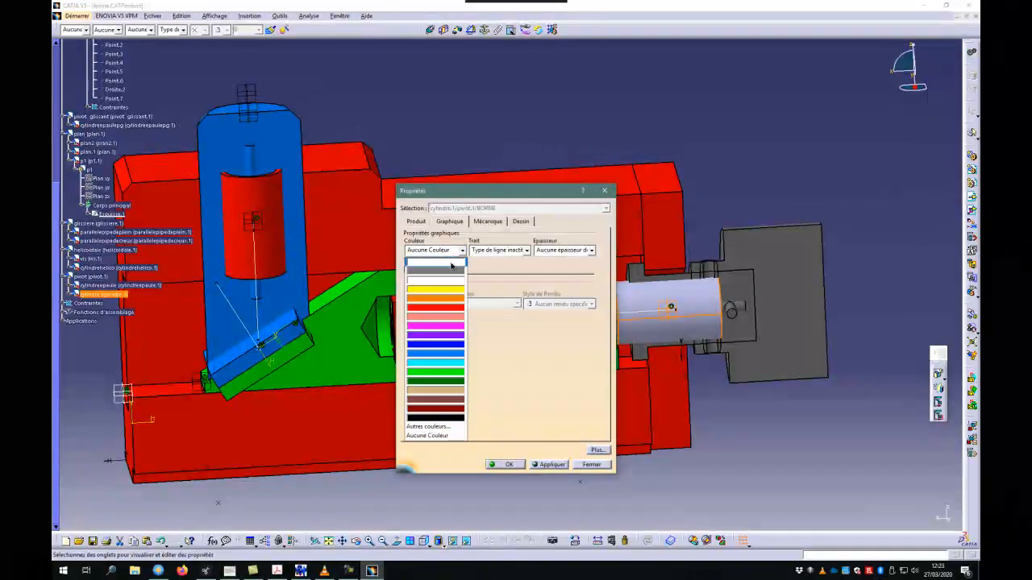
pyautogui.click(436, 306)
pyautogui.click(509, 464)
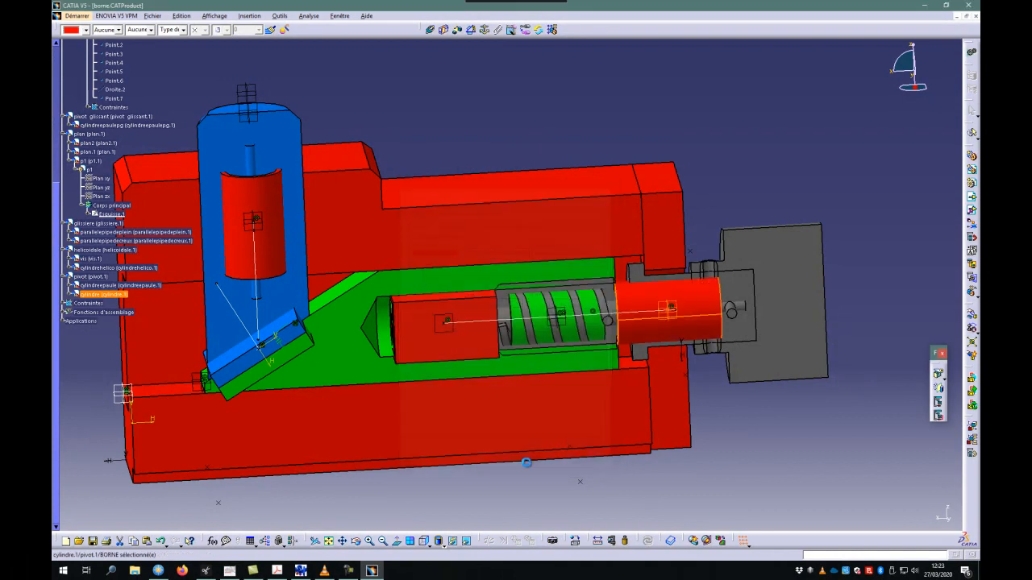
# Examine the completed kinematic diagram in Borne reglable.CATProduct in perspective and in the right and front standard views
pyautogui.moveTo(543, 280); pyautogui.dragTo(763, 395)
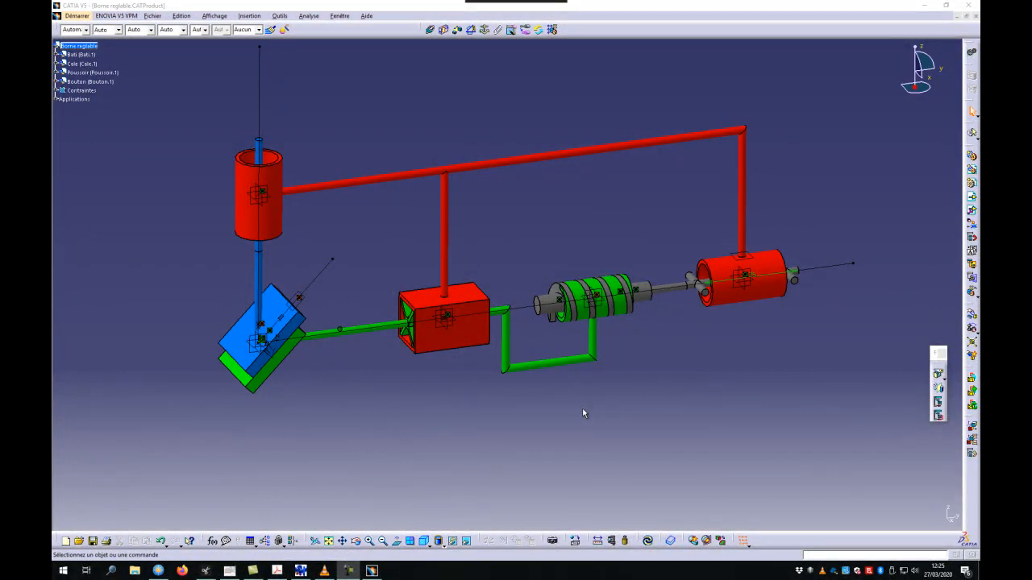
pyautogui.moveTo(576, 401); pyautogui.dragTo(617, 292)
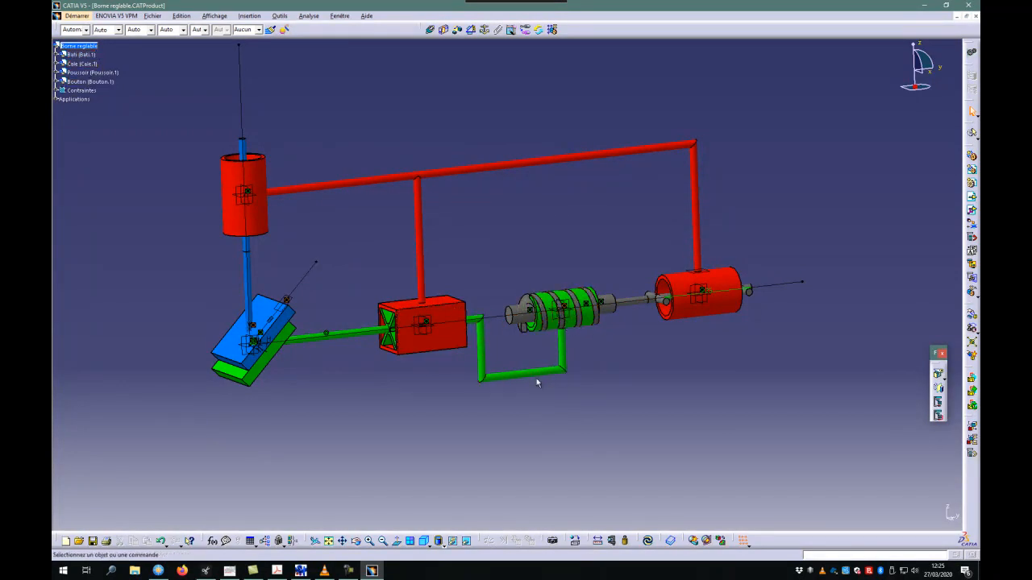
pyautogui.moveTo(281, 225); pyautogui.dragTo(481, 260)
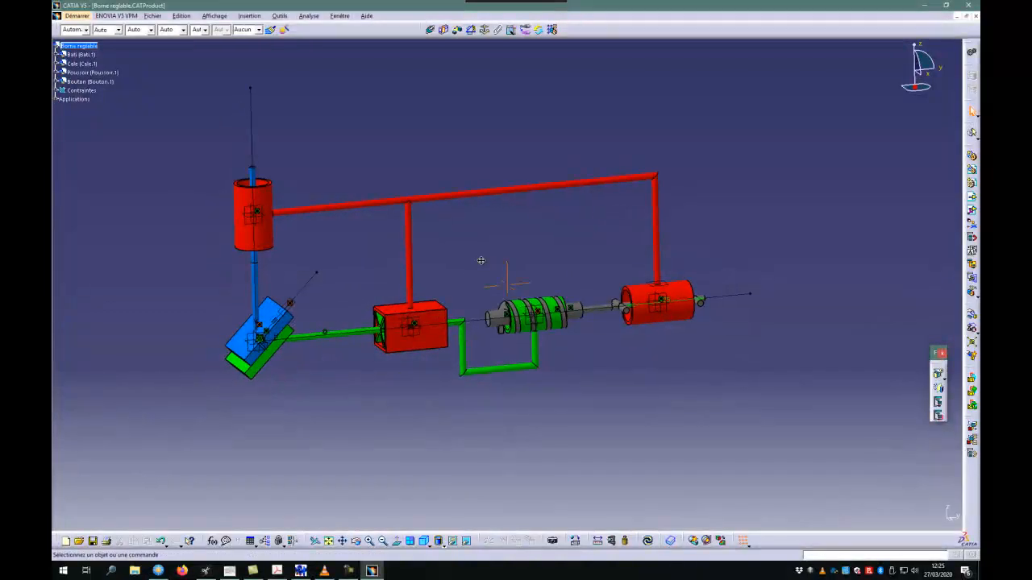
pyautogui.click(439, 542)
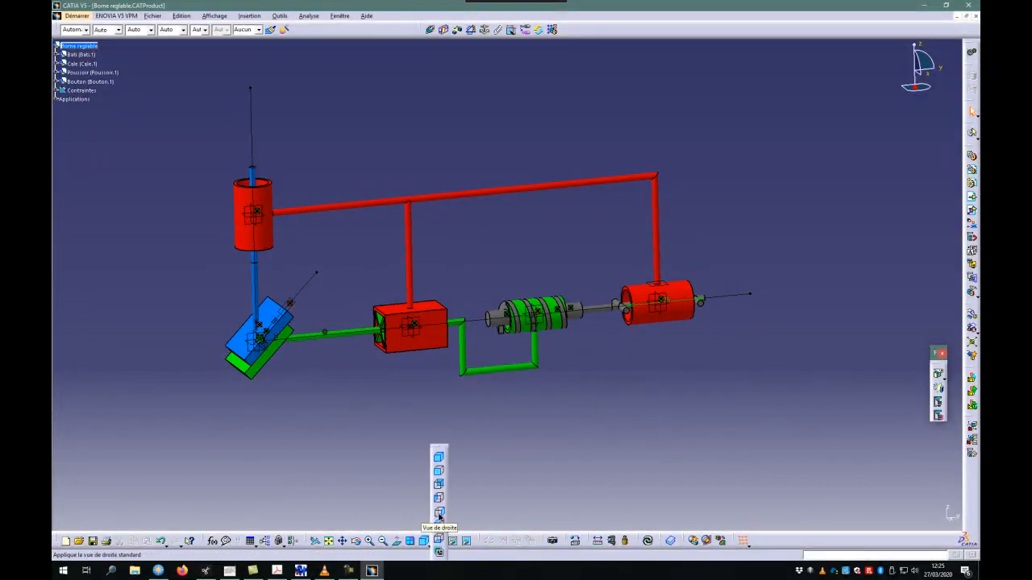
pyautogui.click(439, 513)
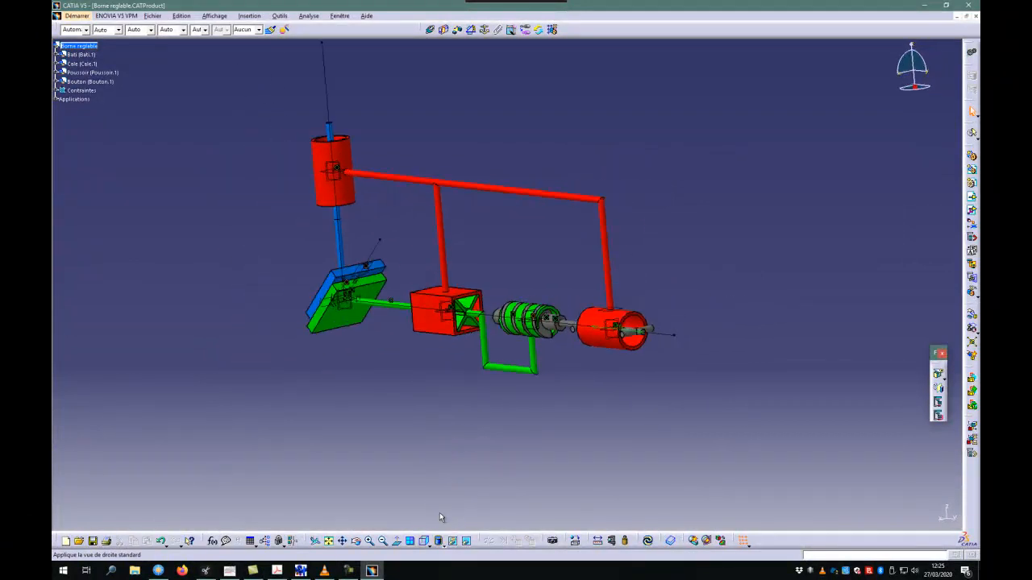
pyautogui.moveTo(392, 470); pyautogui.dragTo(519, 429)
pyautogui.click(438, 541)
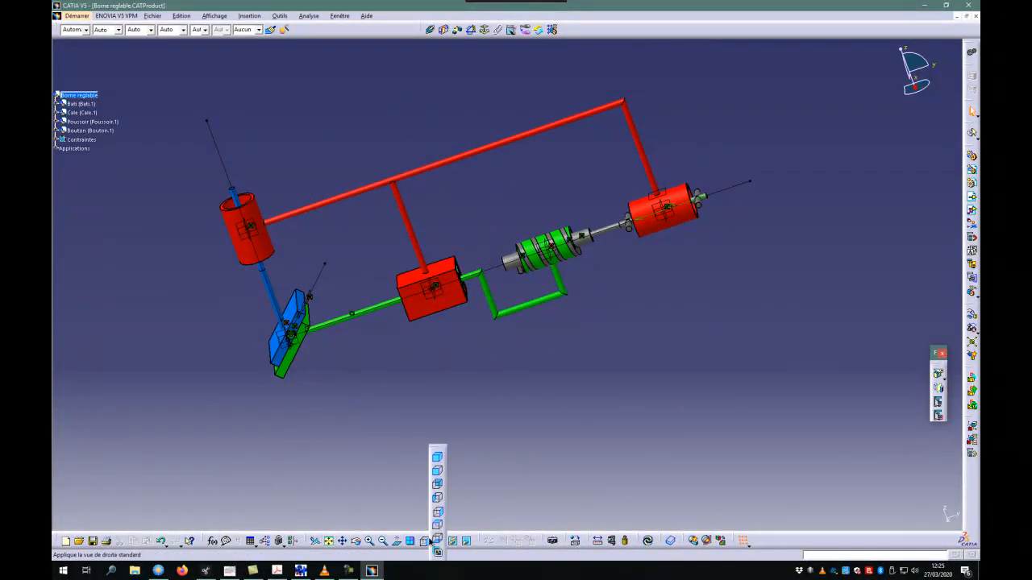
pyautogui.click(437, 472)
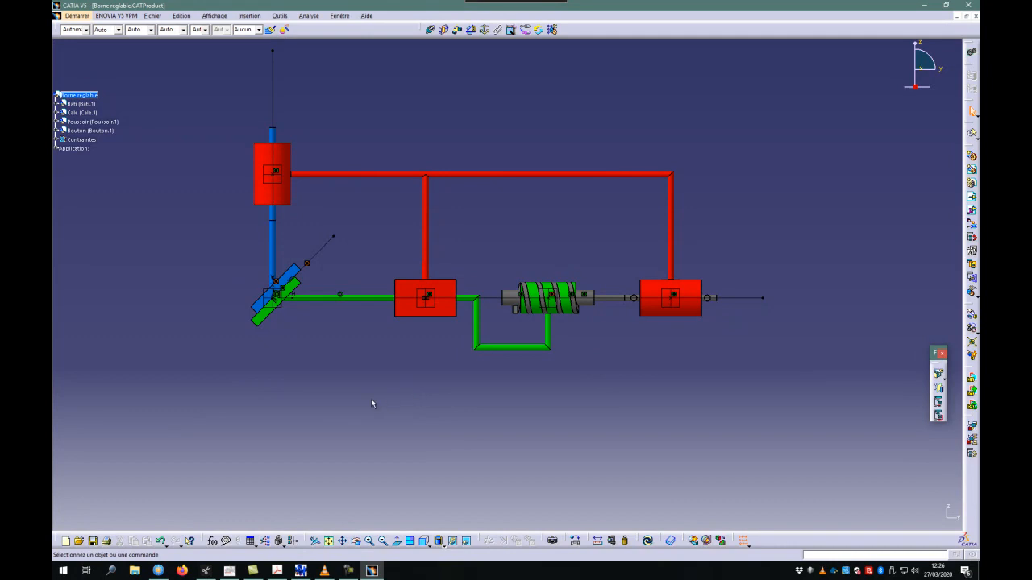
pyautogui.moveTo(368, 400); pyautogui.dragTo(374, 424)
pyautogui.moveTo(340, 269); pyautogui.dragTo(504, 353)
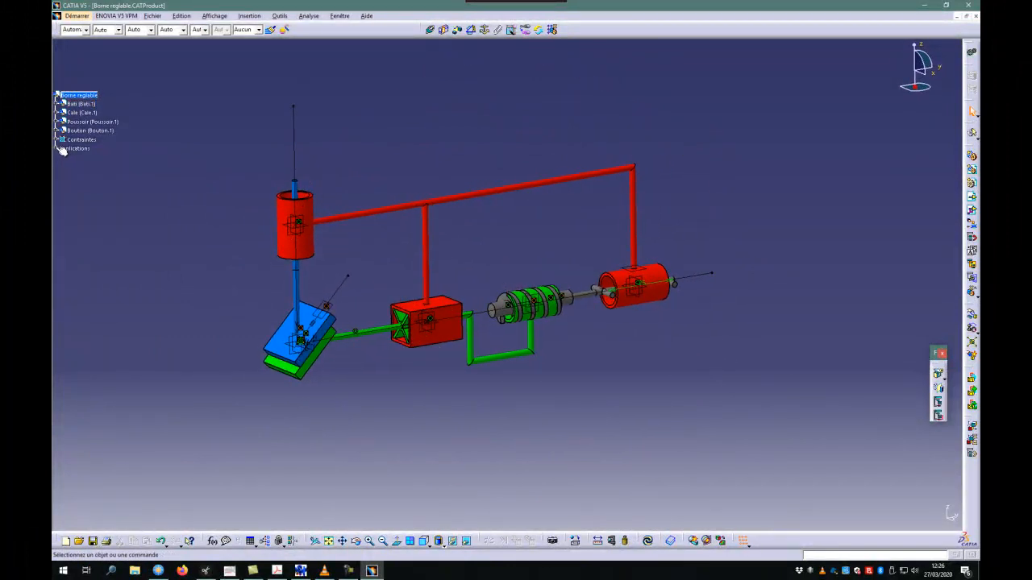
# Play the Expérience.1 simulation from its start in loop mode with a 0.01 interpolation step, and close it
pyautogui.click(83, 175)
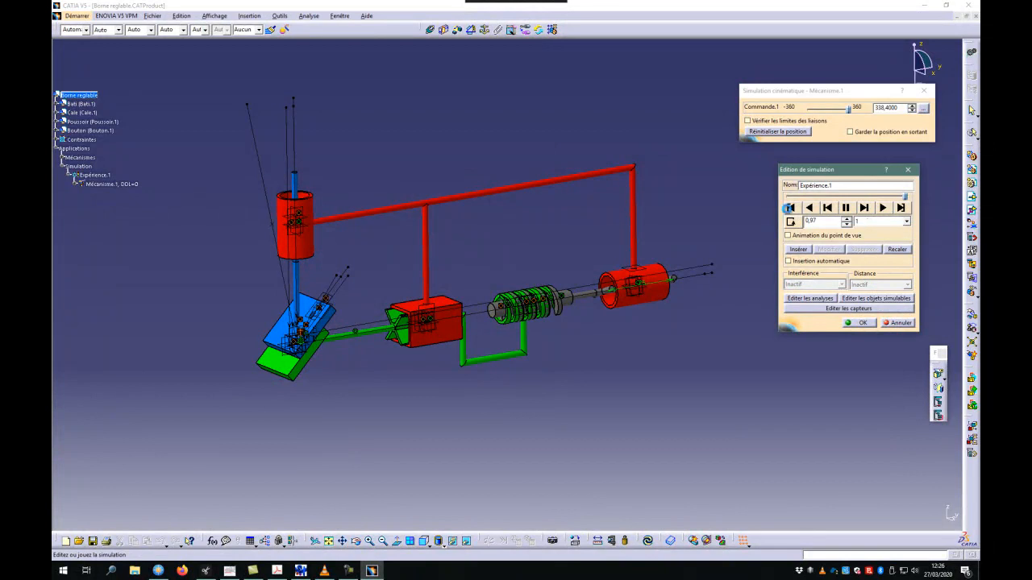
pyautogui.click(790, 208)
pyautogui.click(907, 221)
pyautogui.click(879, 270)
pyautogui.click(792, 223)
pyautogui.click(882, 208)
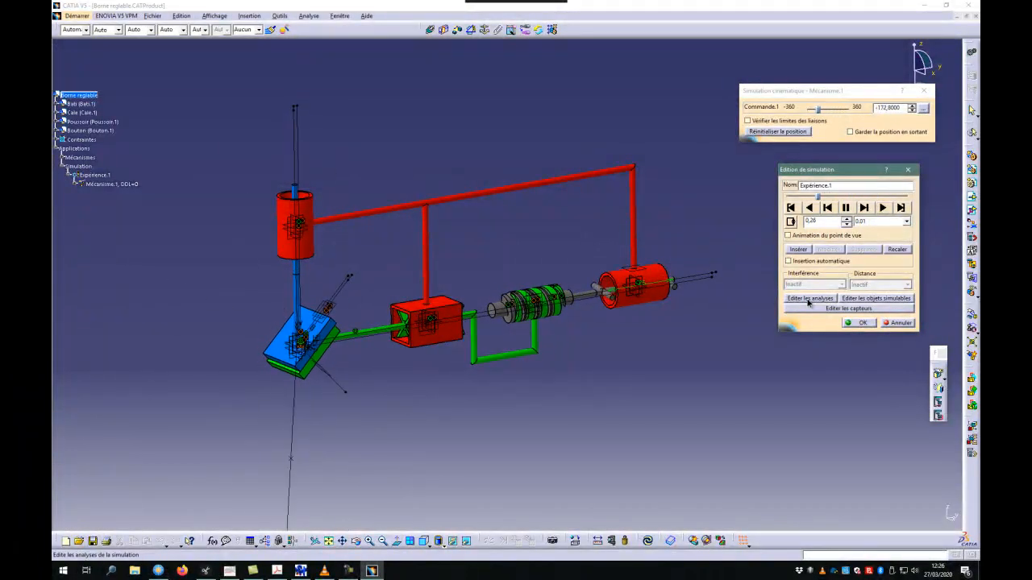
pyautogui.click(860, 323)
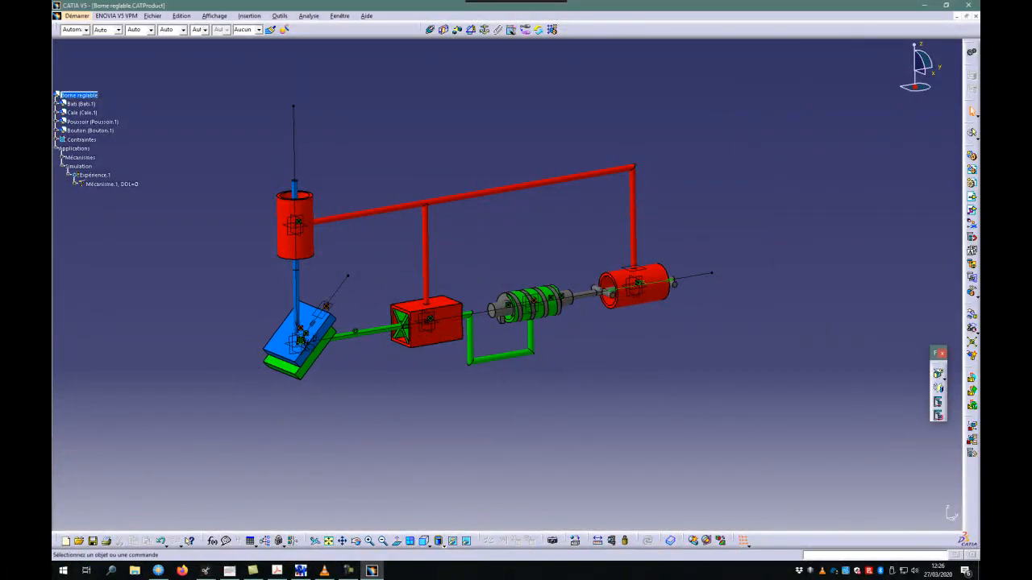